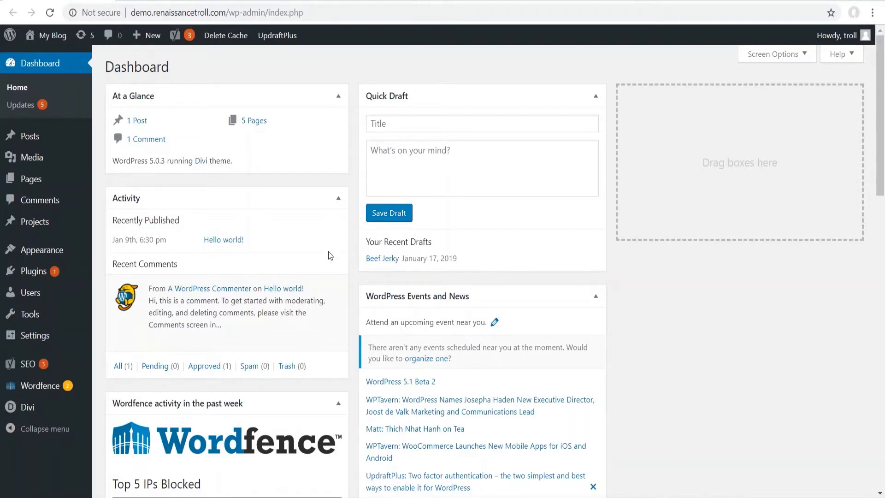
- Open Divi Theme Options and review the General tab down to Custom CSS and back
mouse_move(28, 415)
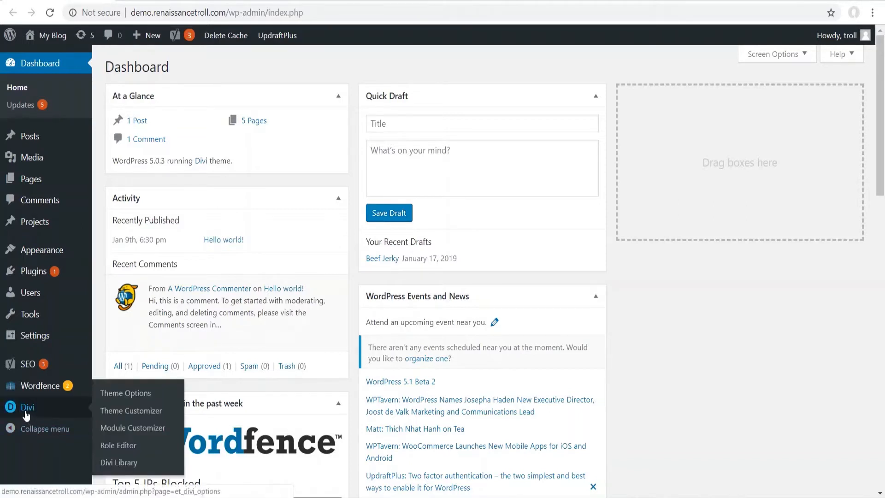
click(107, 397)
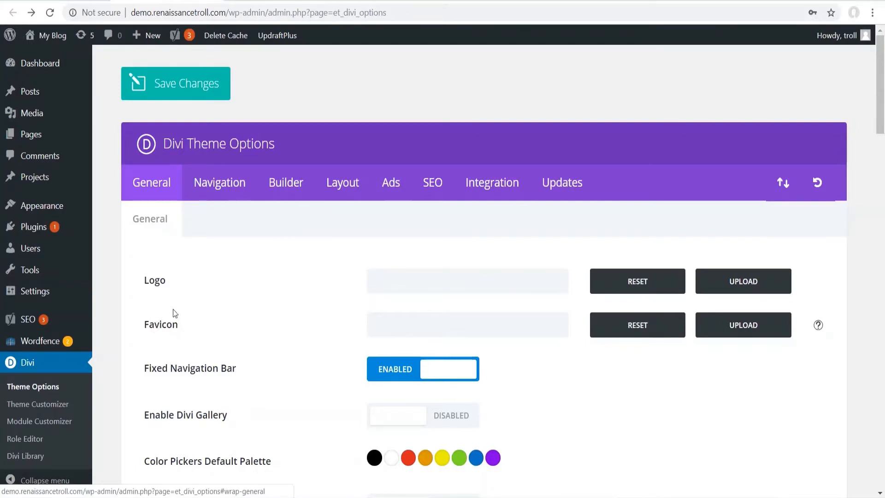
scroll(233, 224, down, 10)
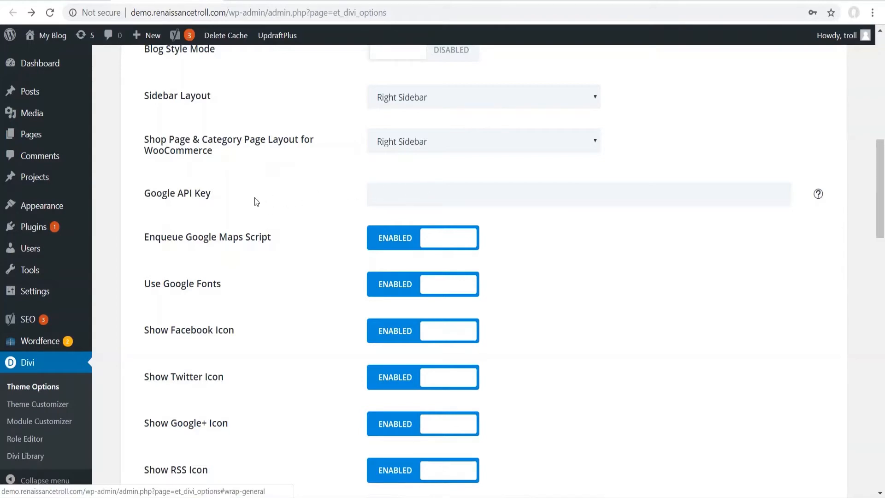
scroll(234, 181, down, 18)
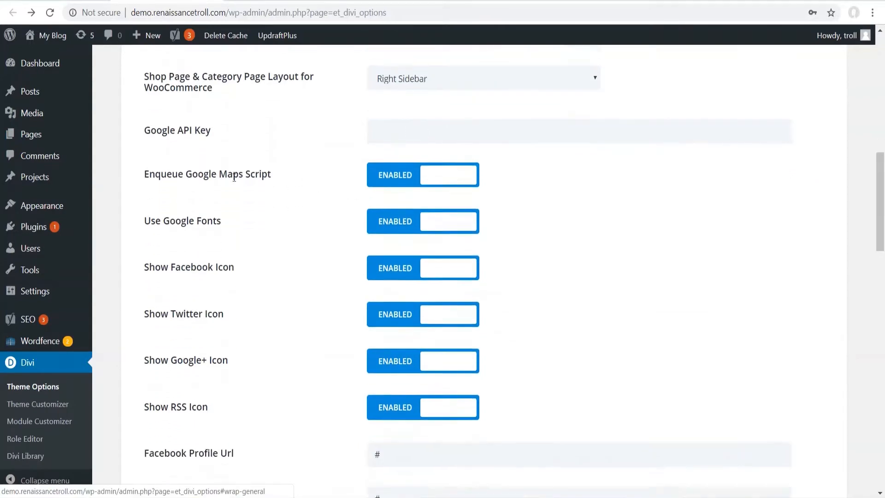
scroll(231, 169, down, 7)
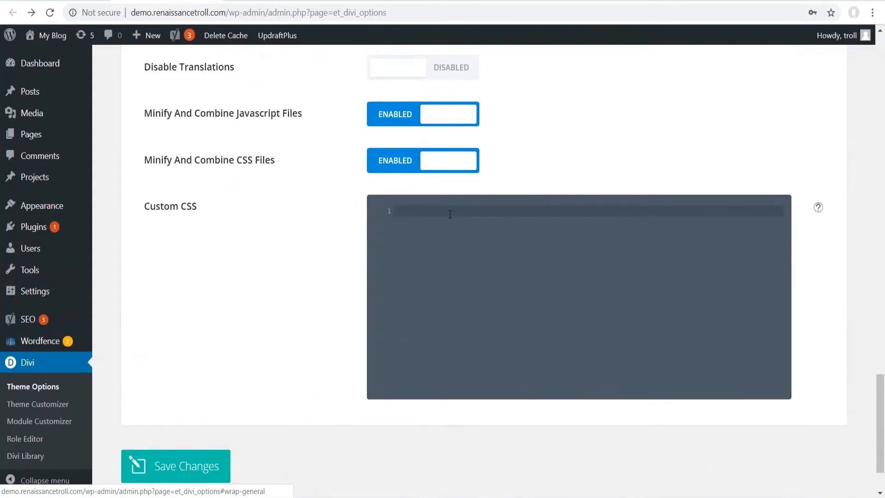
click(450, 214)
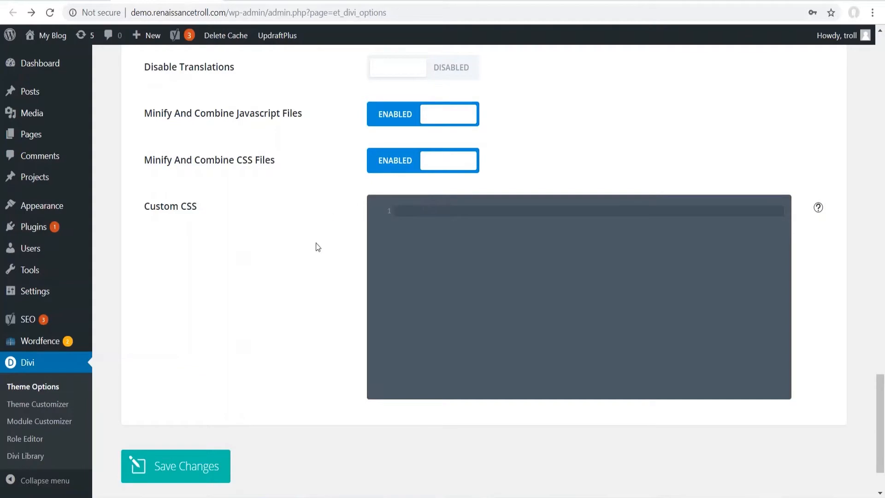
scroll(302, 229, up, 20)
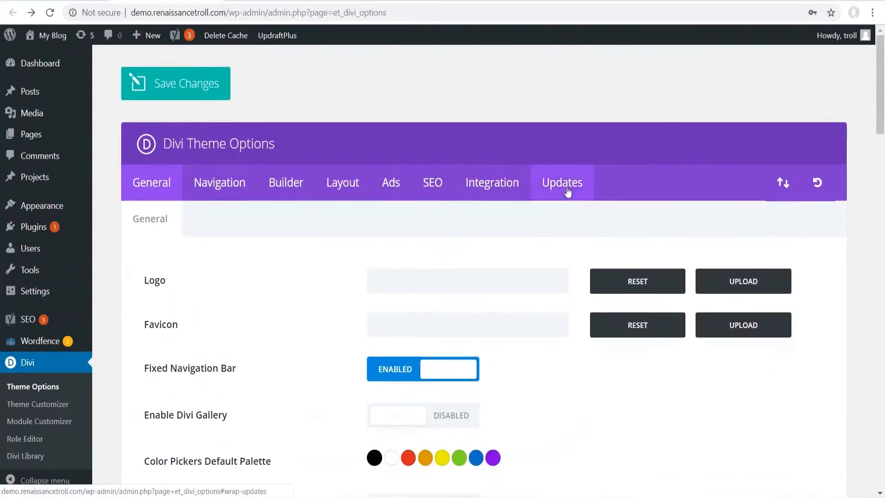
- Look over the Updates and Integration tabs, then open the Divi Library's saved layouts
click(568, 191)
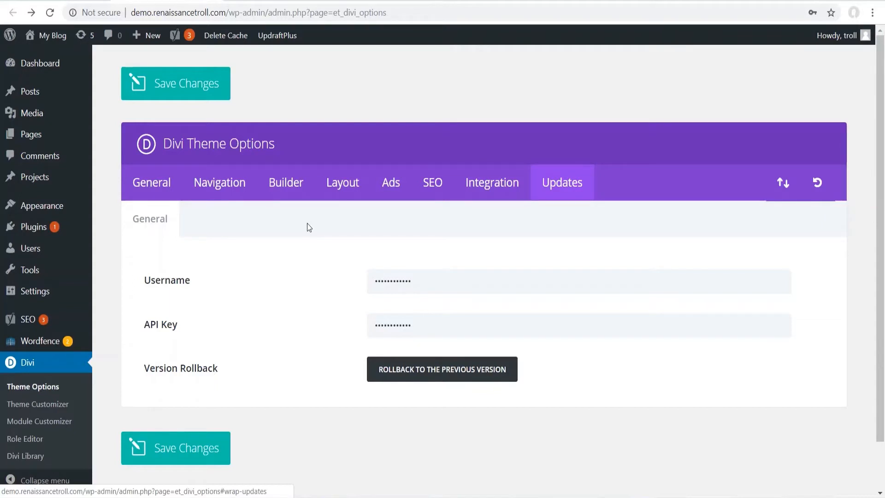
click(475, 180)
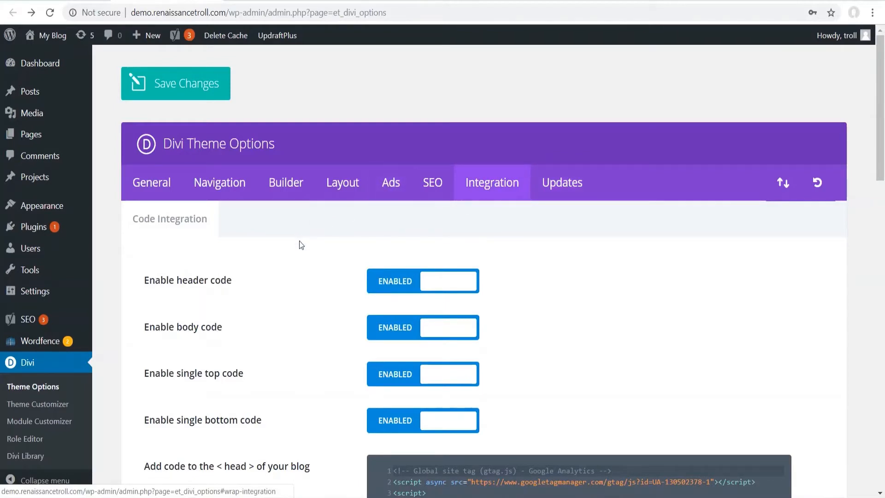
scroll(300, 240, down, 1)
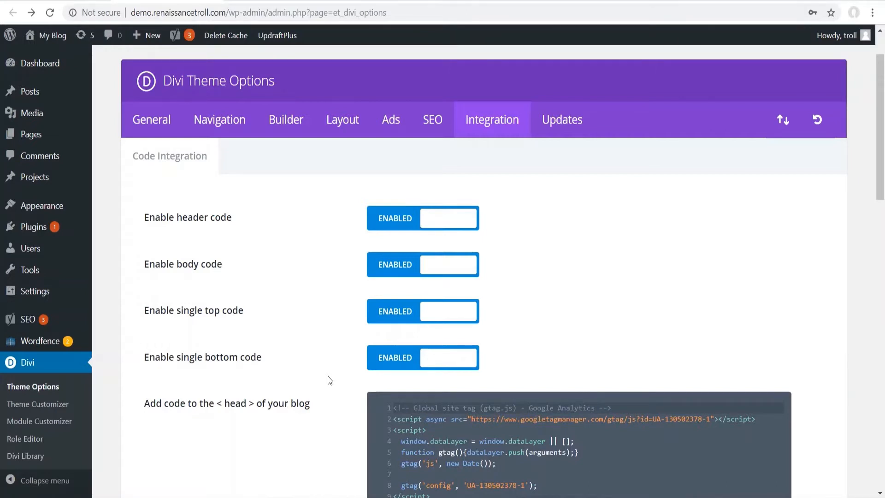
click(35, 456)
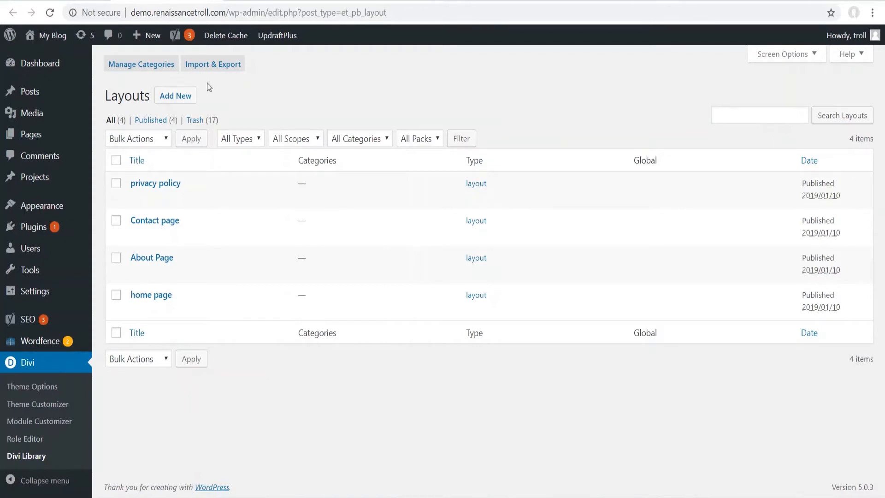
- Open Pages > Add New in a second browser tab and switch to it
mouse_move(74, 134)
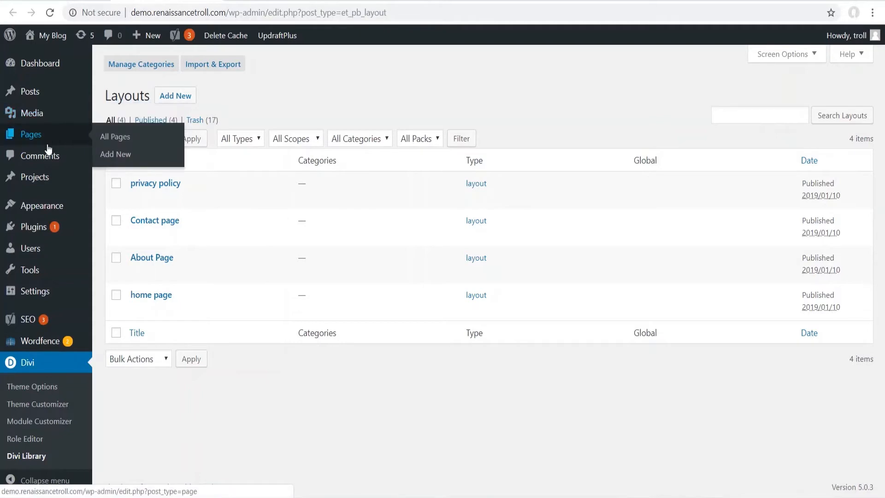
right_click(126, 162)
click(170, 168)
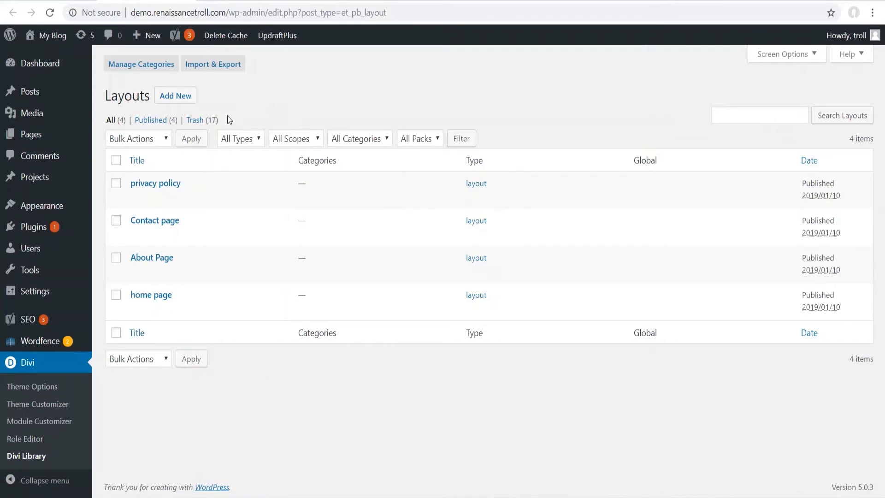
click(239, 0)
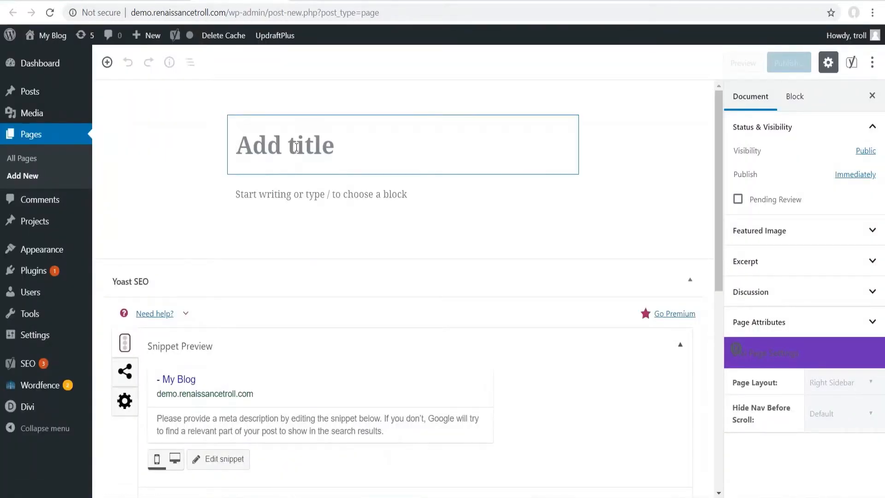
- Title the new page 'practice page' and publish it
text(practice page)
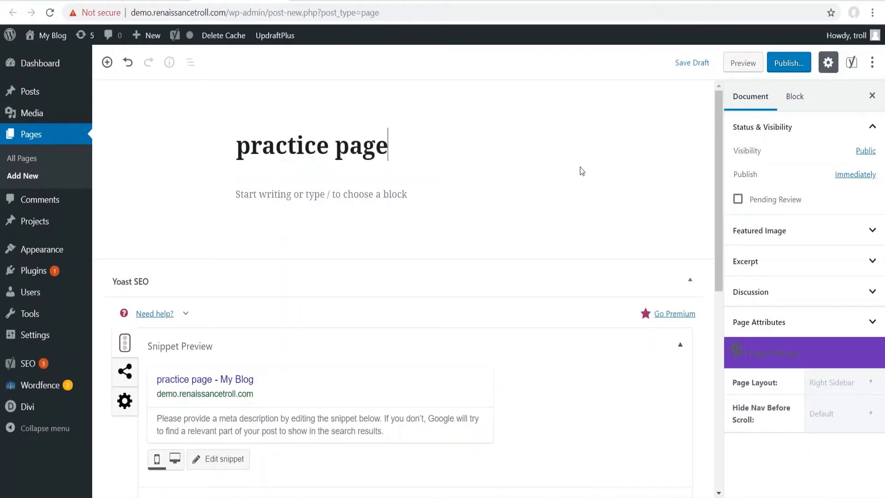
click(777, 65)
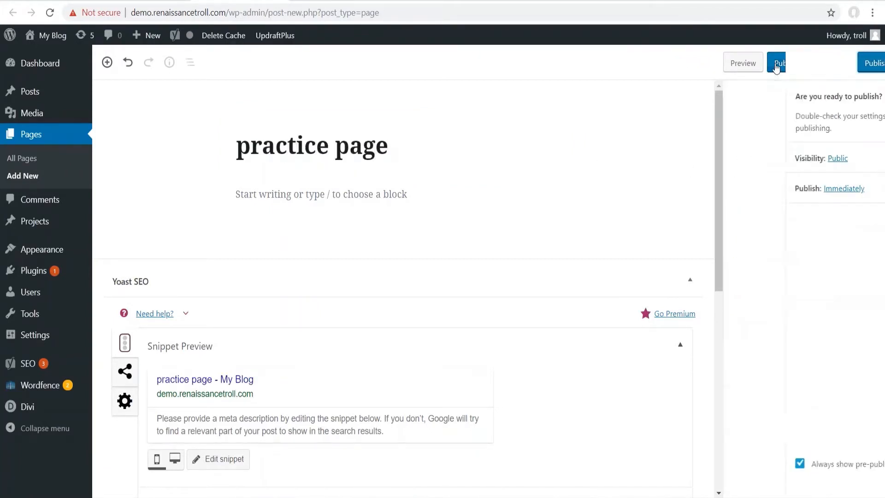
click(807, 63)
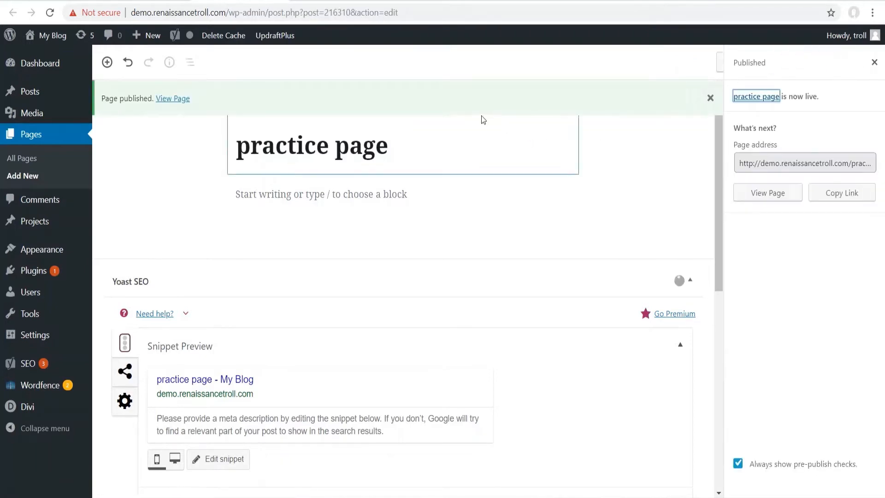
- Go to the live practice page at its /practice-page/ address
click(787, 161)
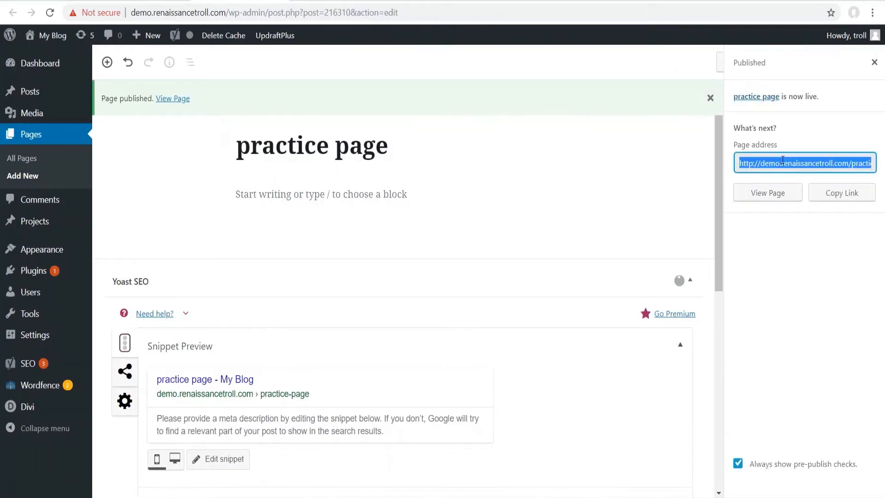
right_click(787, 163)
click(720, 181)
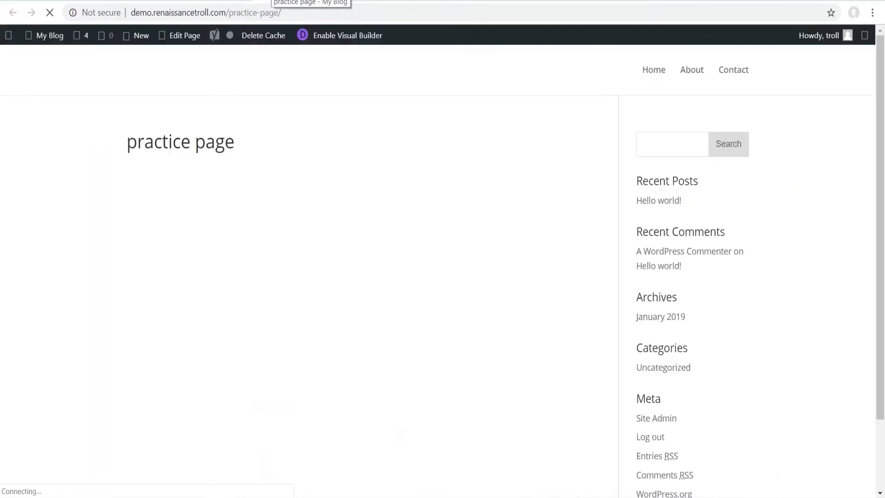
- Enable the Divi Visual Builder on the practice page
click(367, 44)
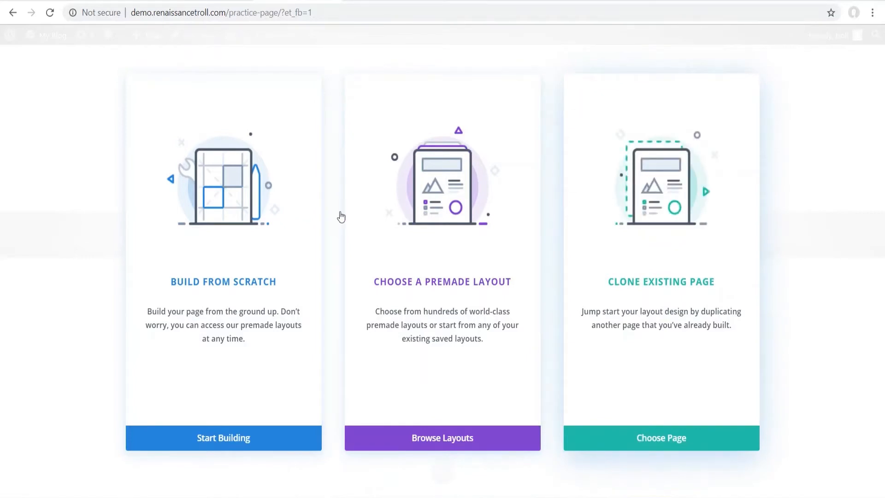
- Build from scratch with a one-column row holding a default Call To Action module
click(238, 291)
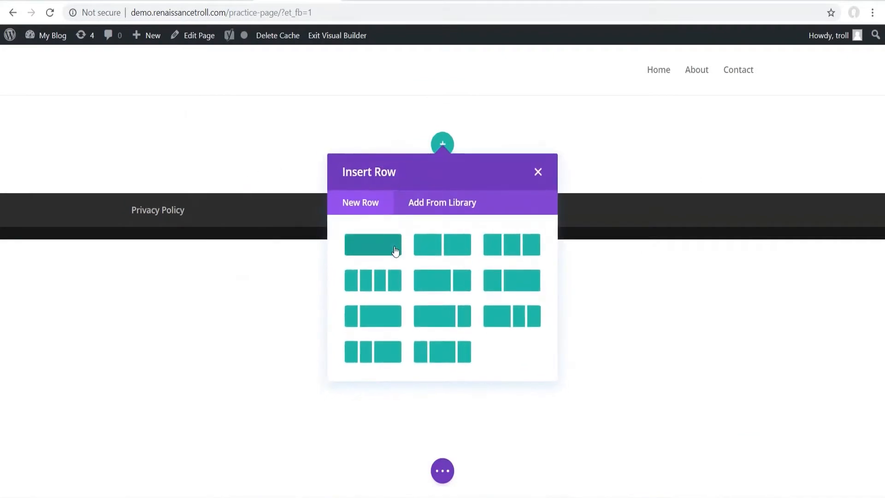
click(358, 252)
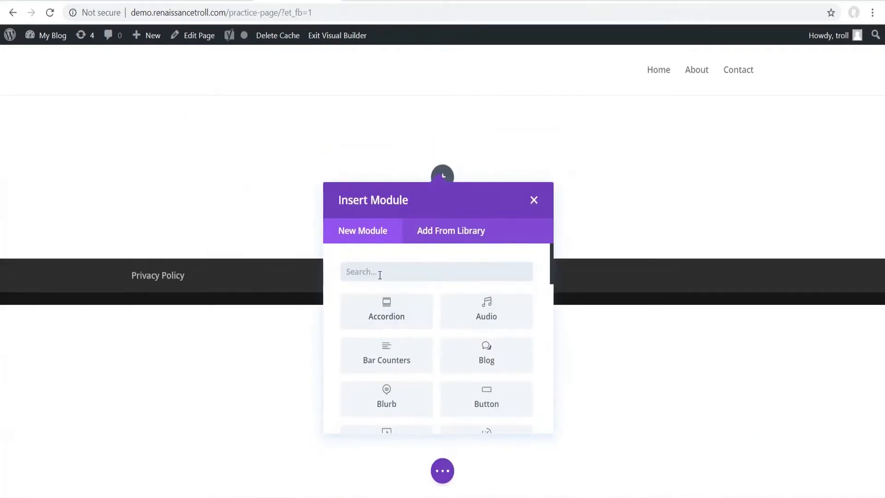
text(cal)
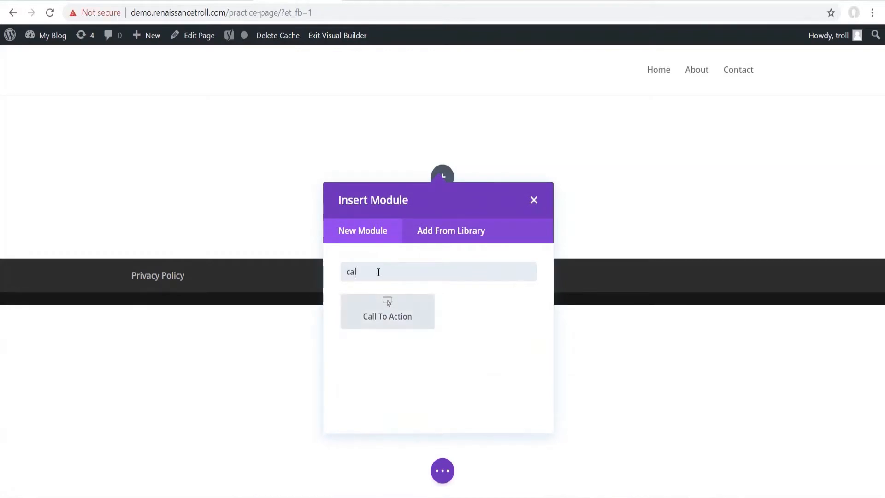
click(389, 312)
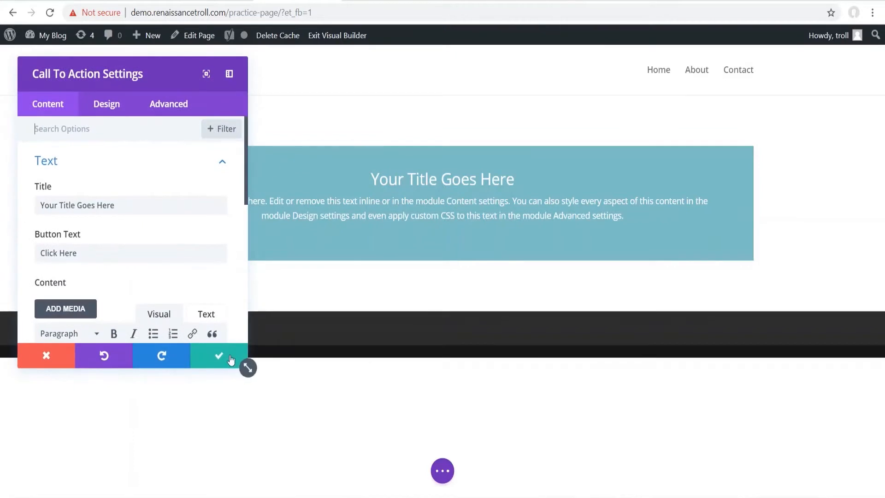
click(209, 356)
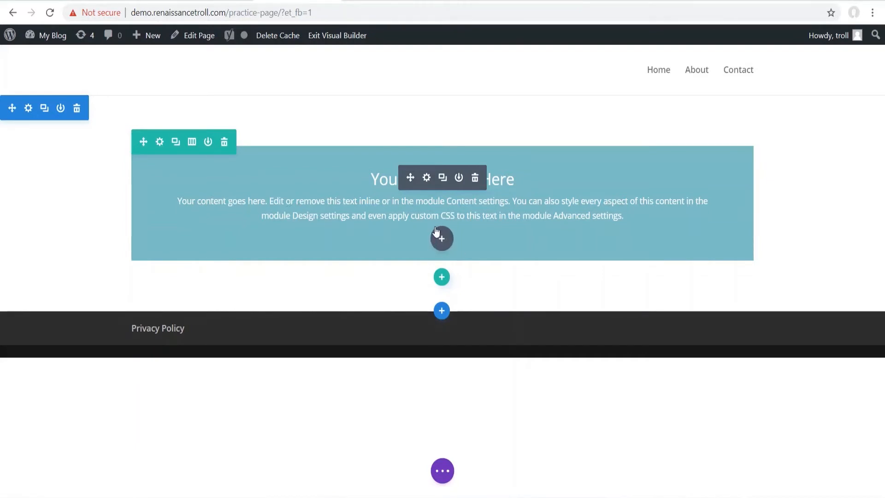
- Add a two-column row with a Call To Action module in its left column
click(442, 277)
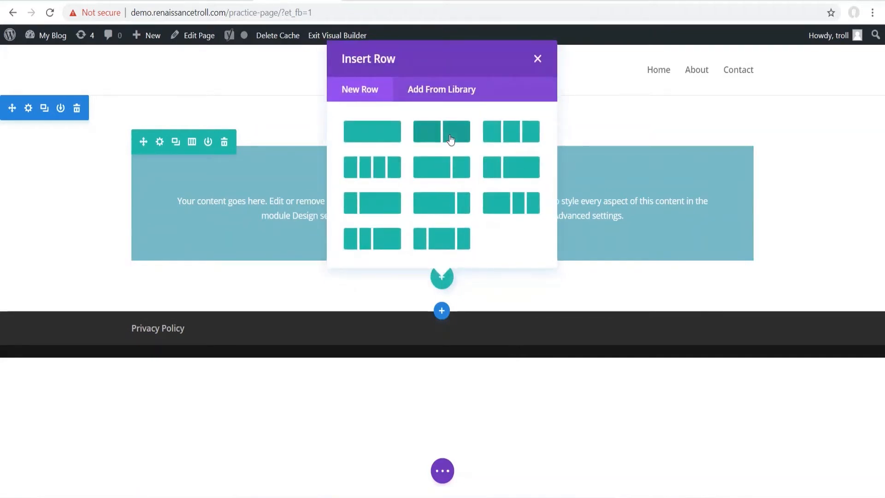
click(451, 139)
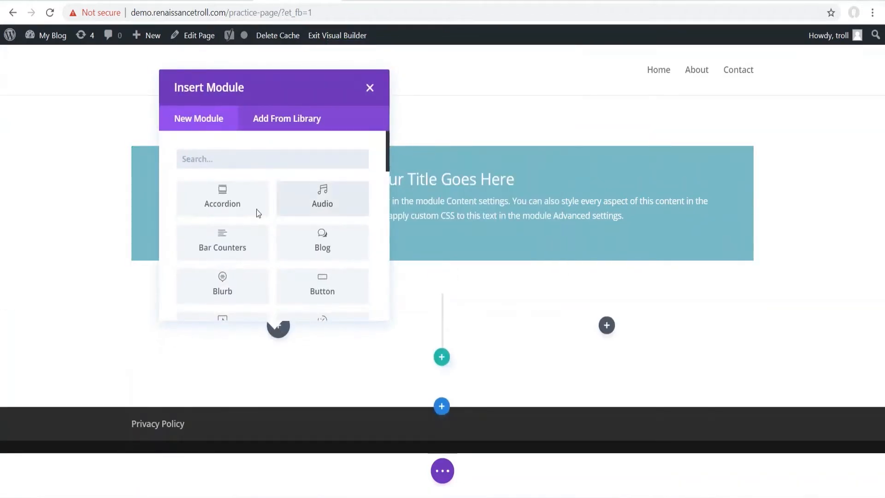
text(c)
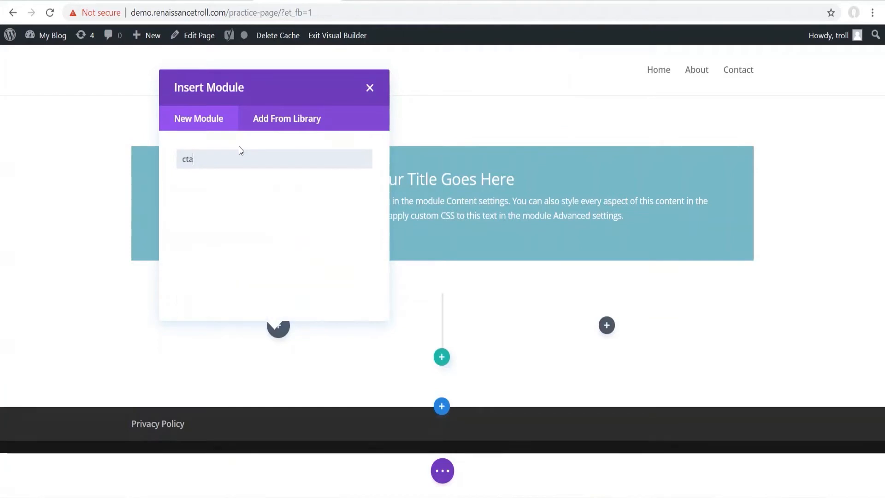
text(a)
click(230, 200)
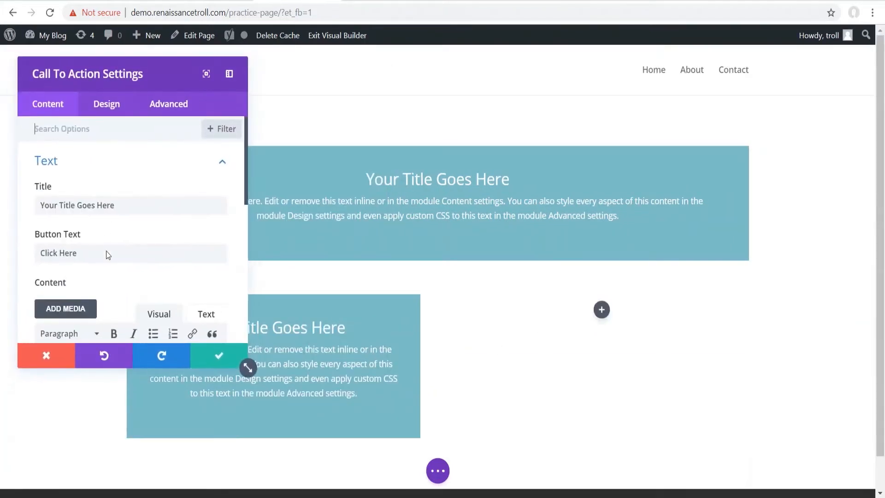
click(207, 355)
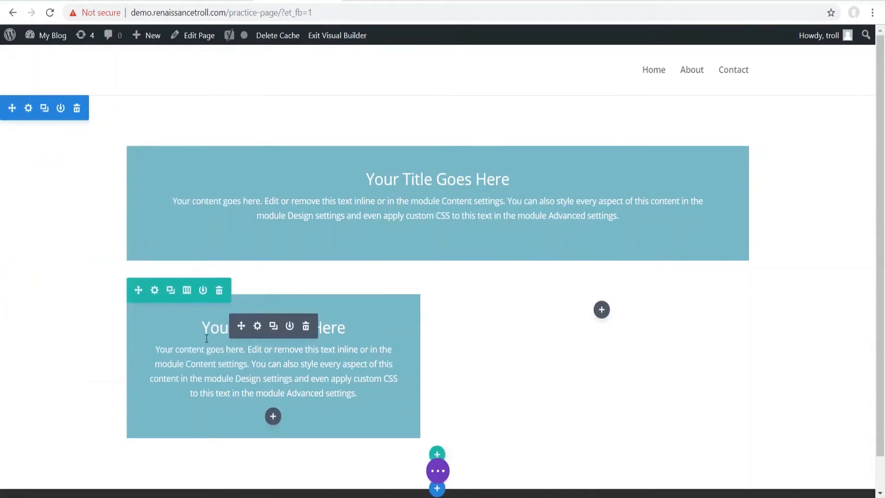
- Duplicate that row and drag the copied card into the first row's empty right column
click(171, 290)
scroll(528, 302, down, 3)
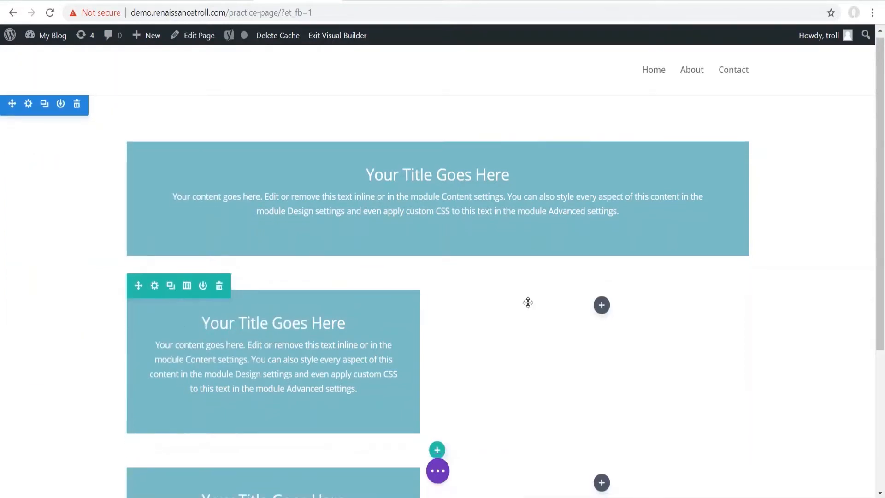
drag(271, 454, 594, 218)
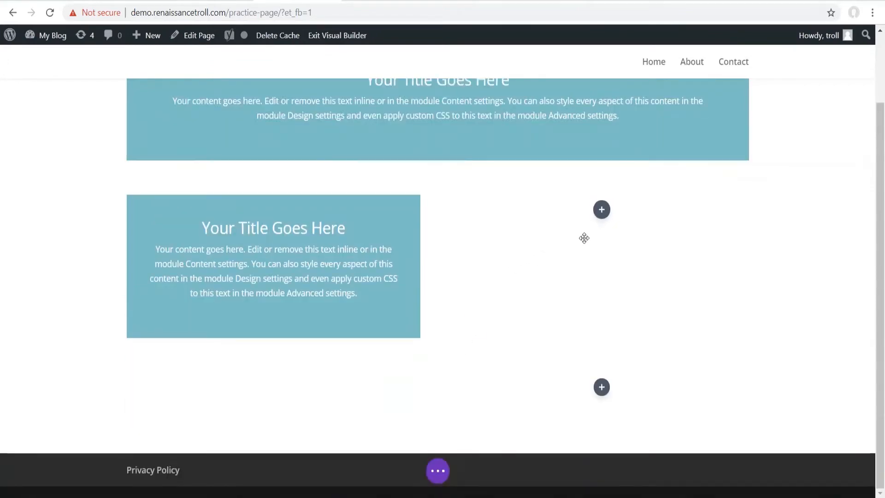
scroll(480, 262, up, 3)
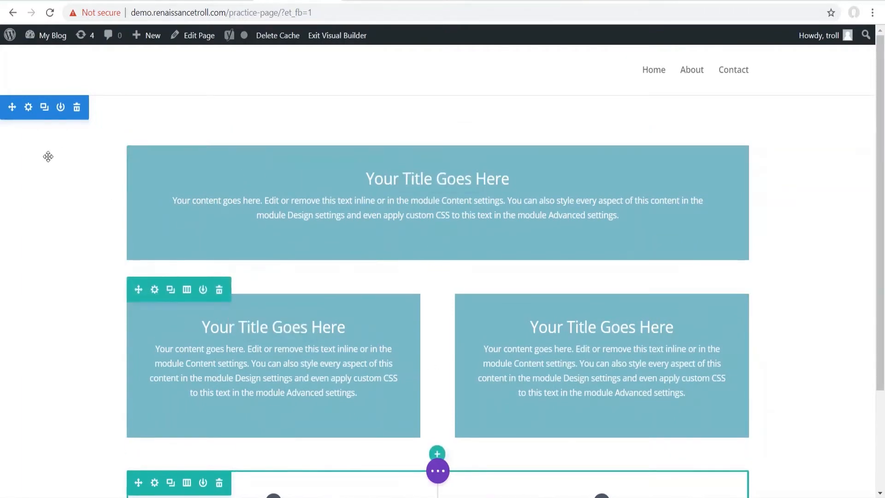
- Give the whole section a Box Shadow preset from its Design settings
click(26, 109)
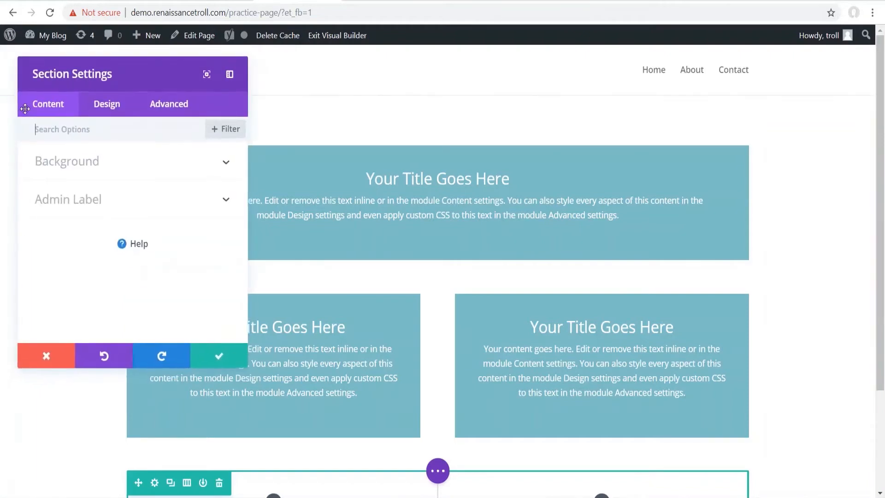
click(97, 165)
scroll(105, 247, down, 3)
scroll(106, 247, up, 3)
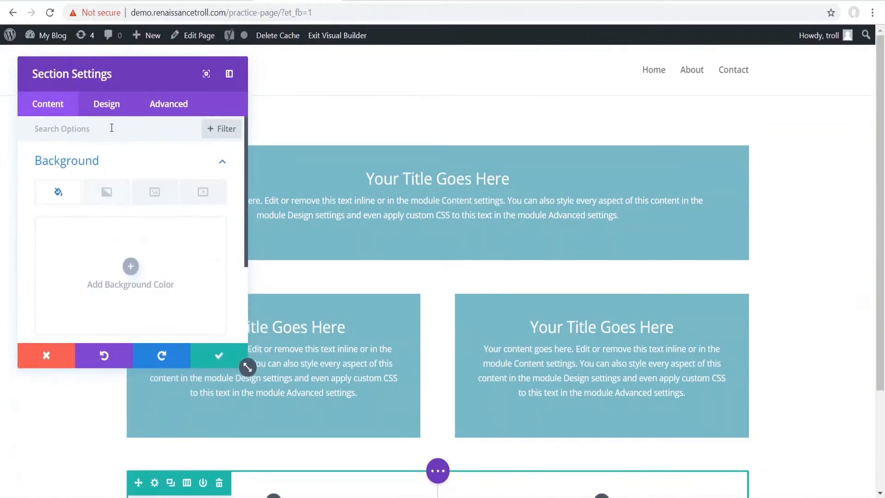
click(107, 104)
scroll(78, 238, down, 2)
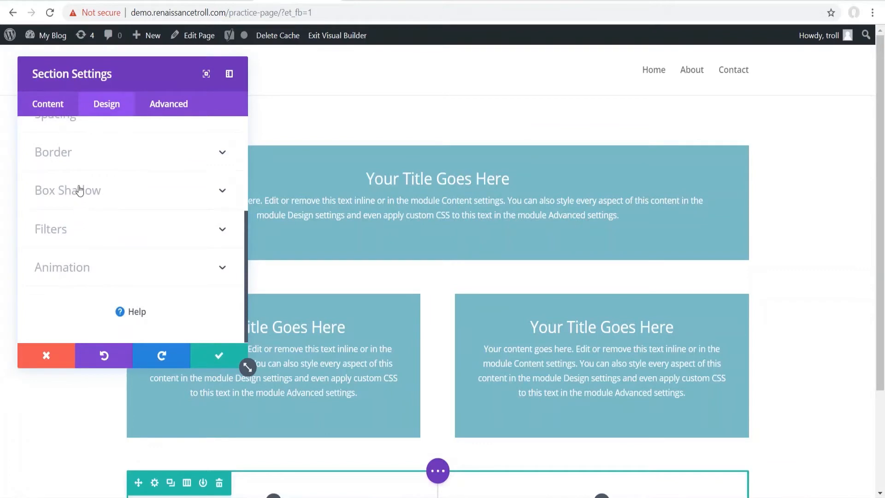
click(79, 190)
click(105, 240)
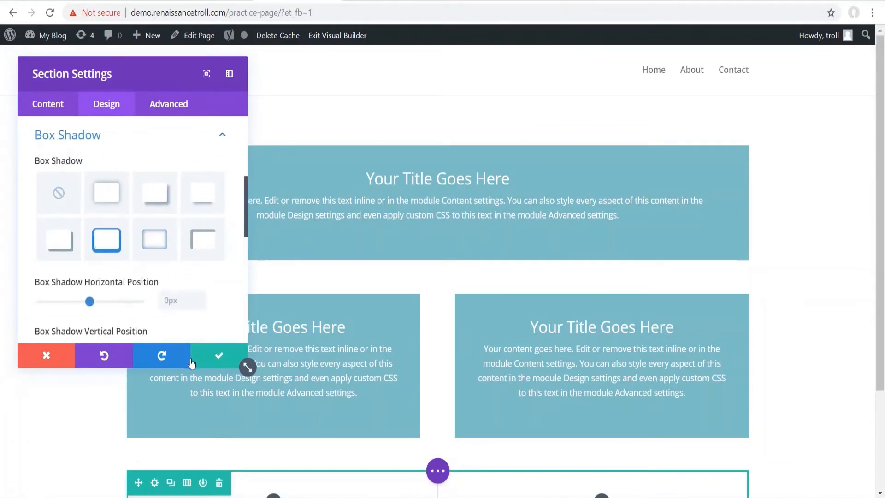
click(216, 357)
- Add a new Regular section below the existing rows
scroll(85, 216, down, 3)
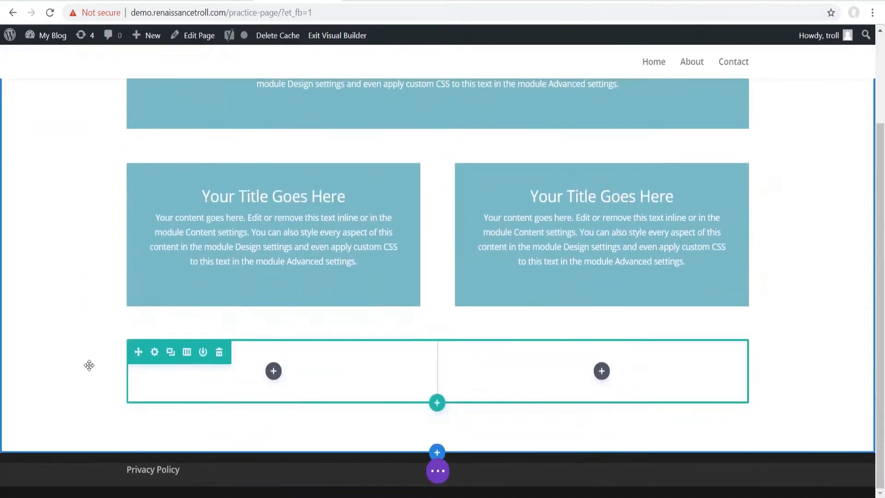
click(437, 452)
click(376, 408)
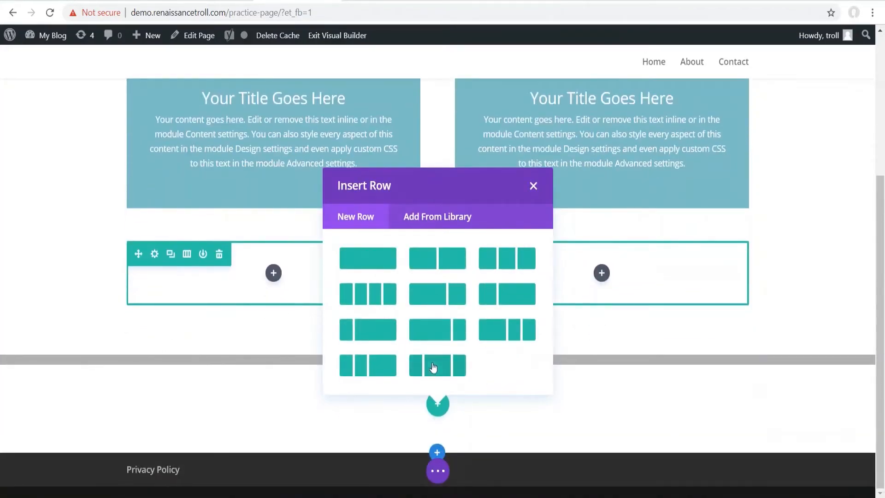
- Give the new section a one-column row and apply a drop-shadow preset to the full-width card row
click(358, 259)
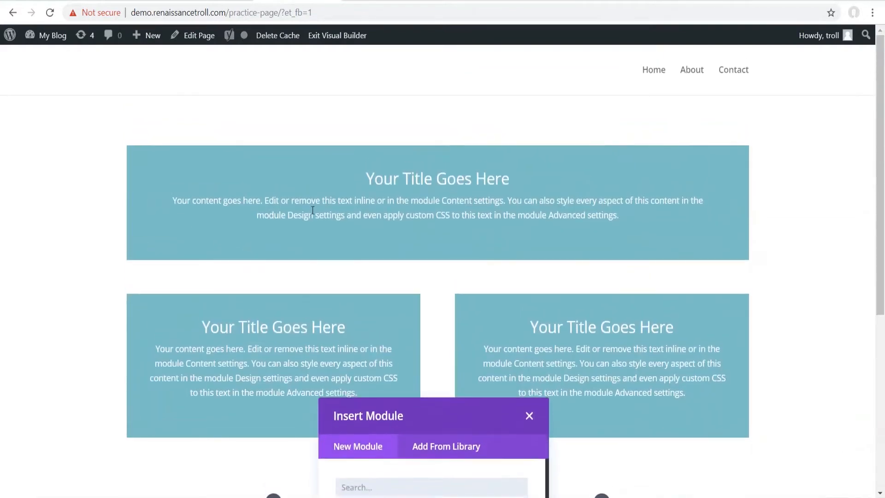
click(529, 412)
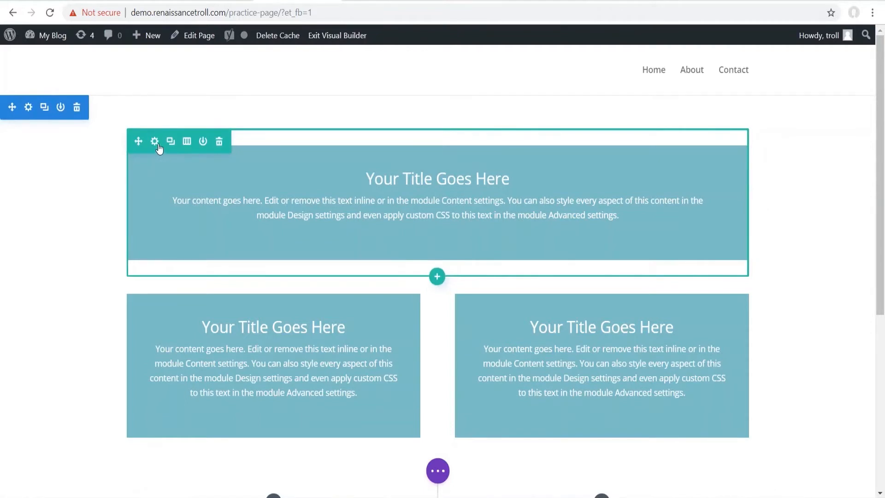
click(155, 141)
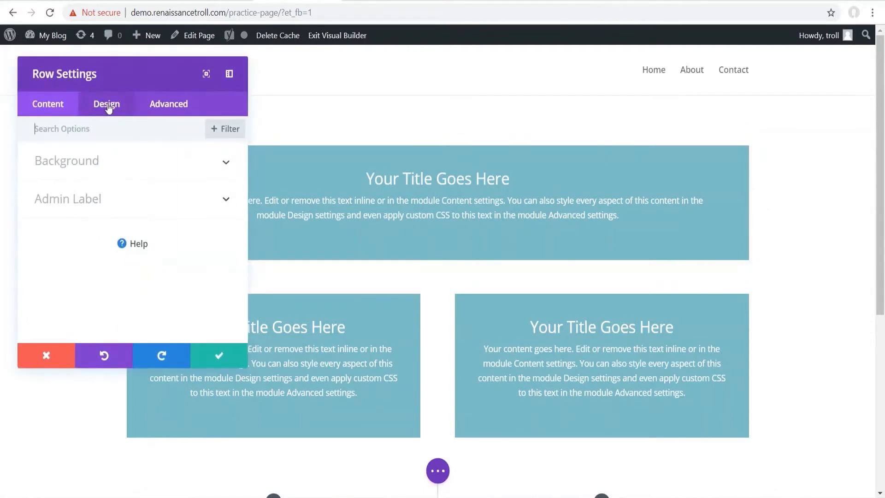
click(109, 108)
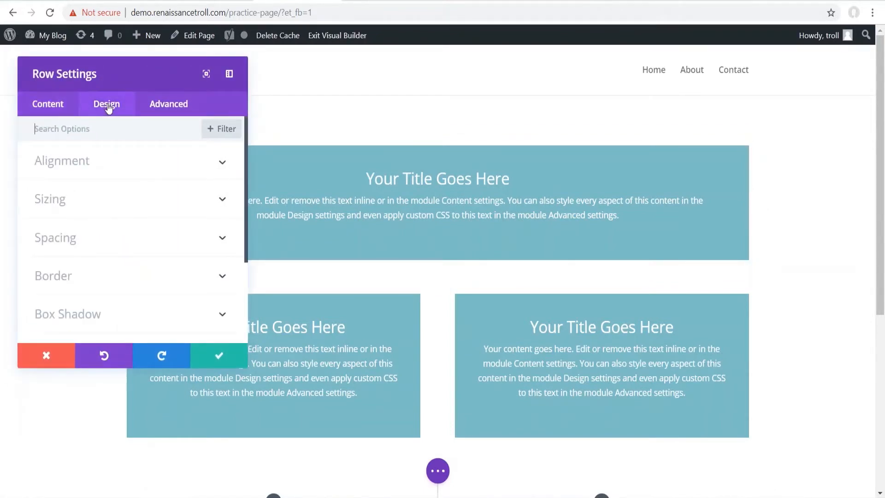
scroll(88, 268, down, 3)
click(85, 203)
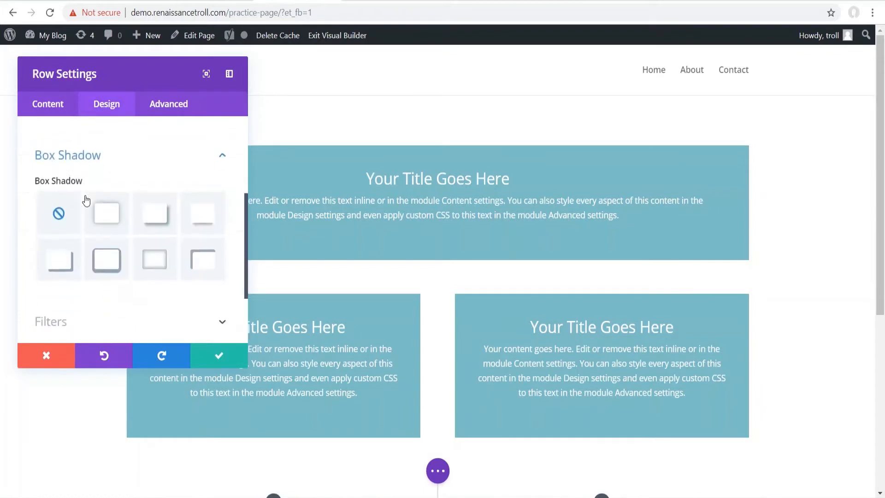
click(94, 245)
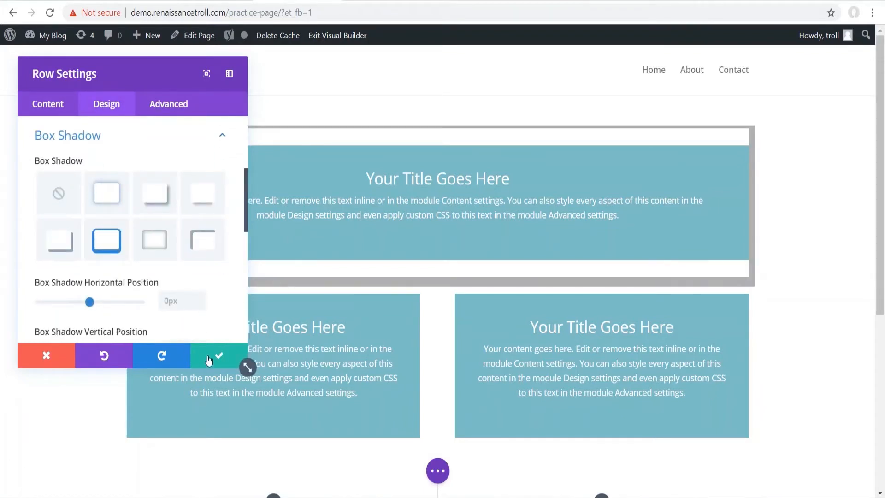
click(157, 198)
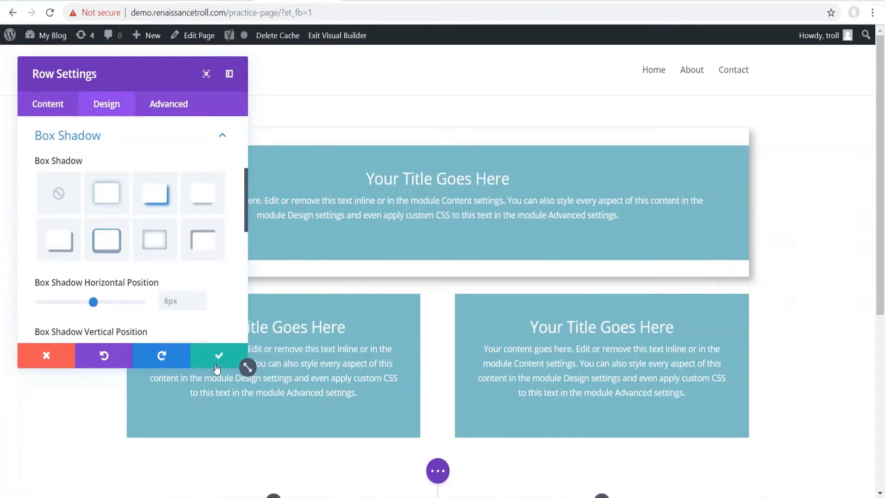
click(217, 362)
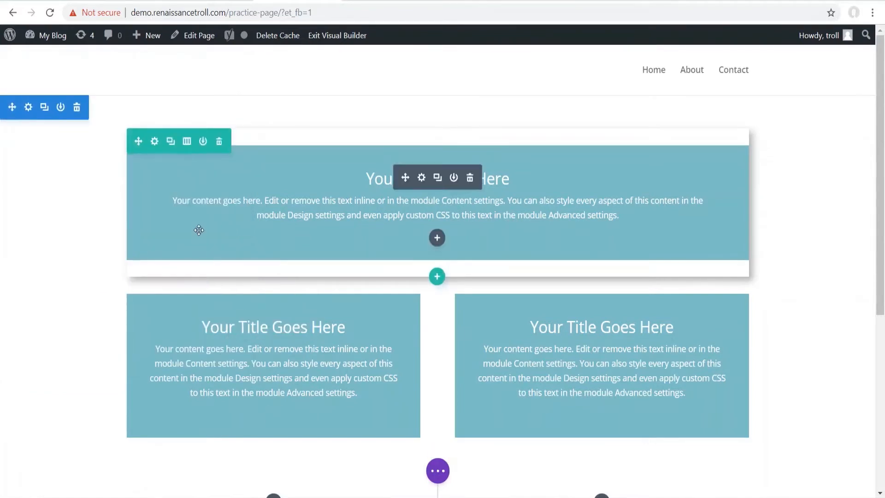
click(154, 290)
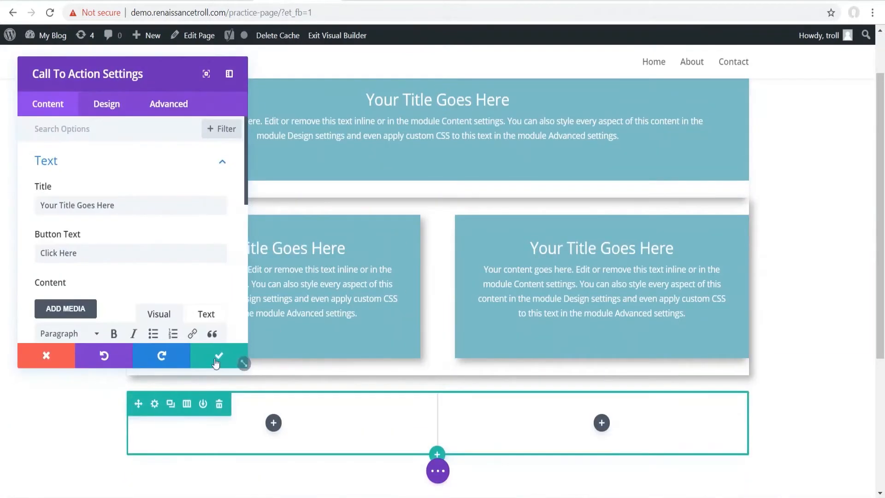
- Save the two-card row's drop shadow and scroll to review both shadowed rows
click(216, 364)
scroll(16, 197, up, 2)
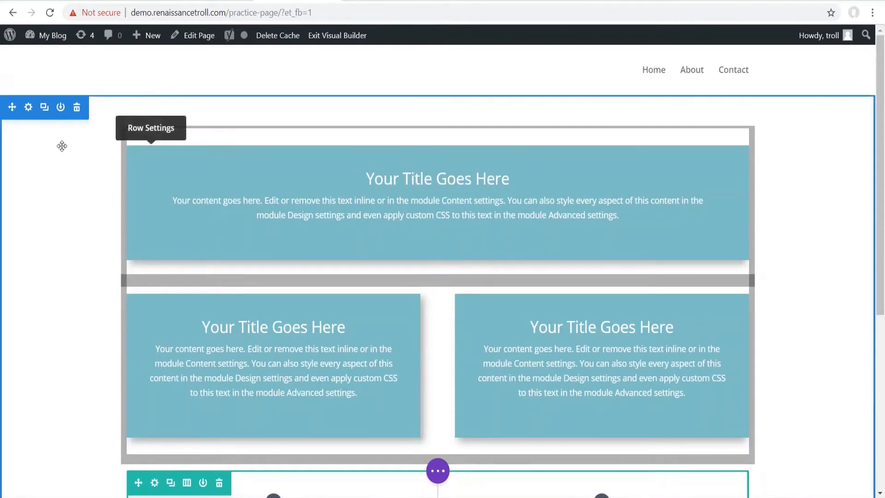
scroll(64, 160, down, 2)
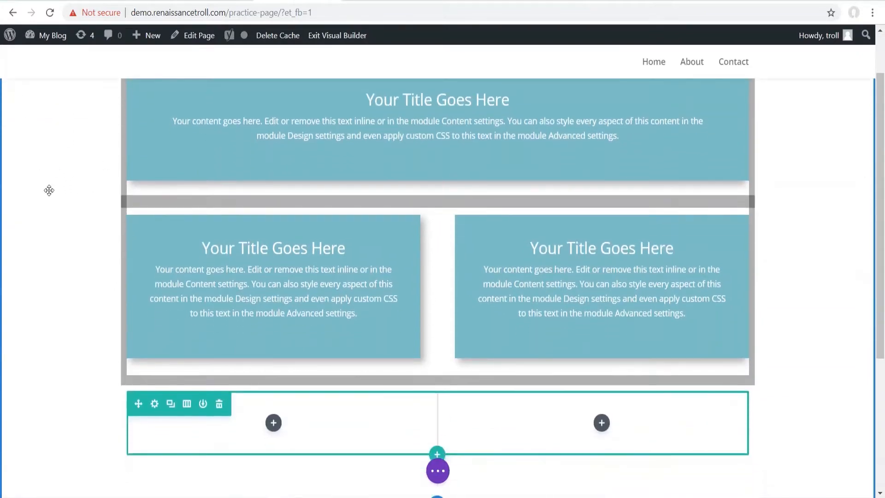
scroll(830, 290, down, 3)
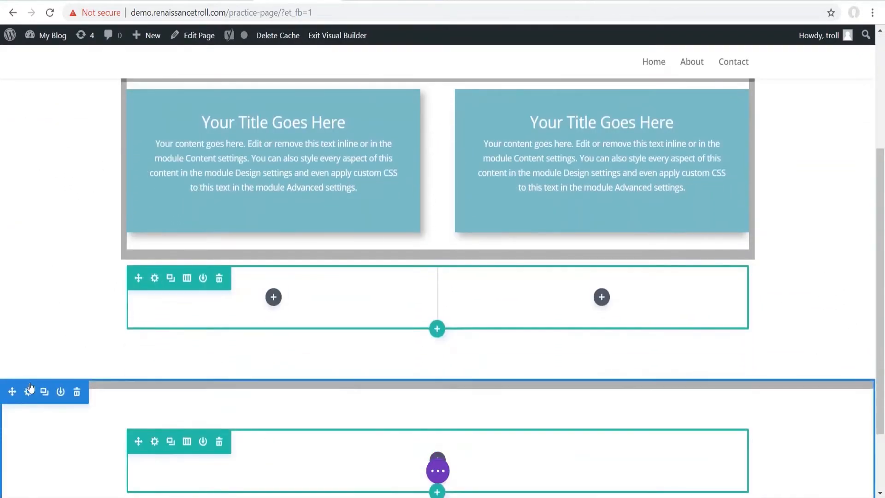
scroll(79, 316, up, 5)
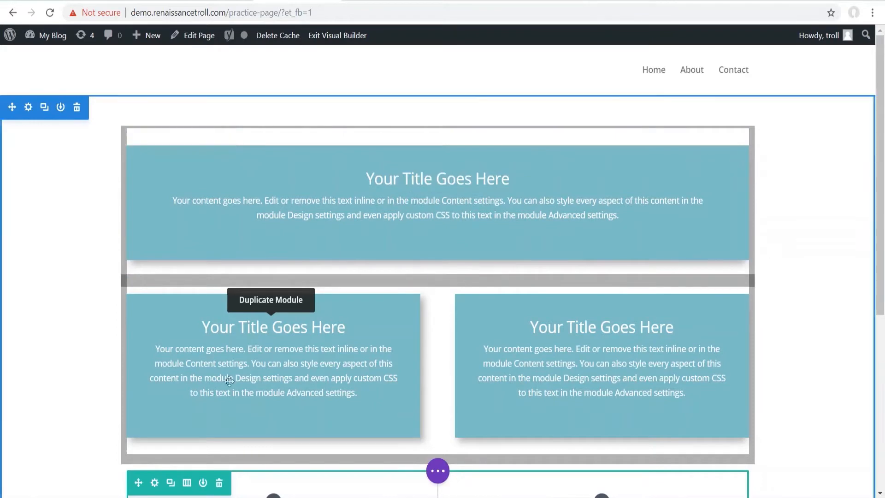
scroll(282, 201, down, 2)
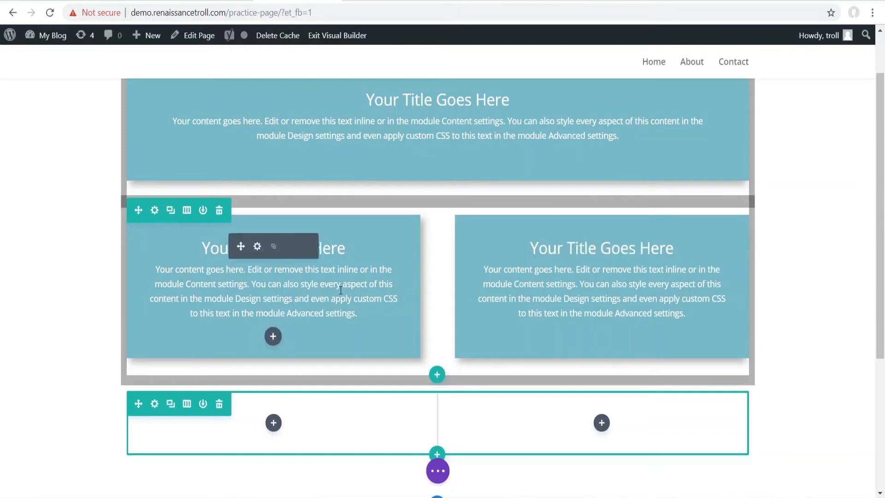
click(257, 246)
scroll(178, 171, down, 6)
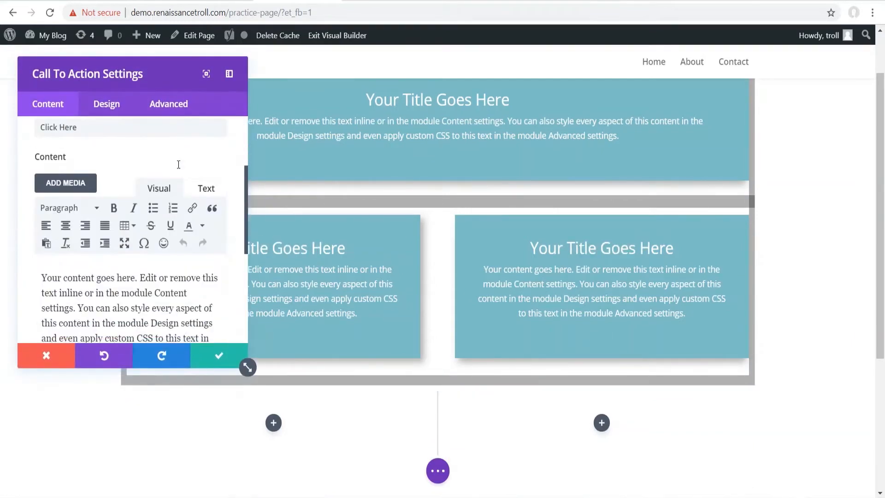
click(89, 265)
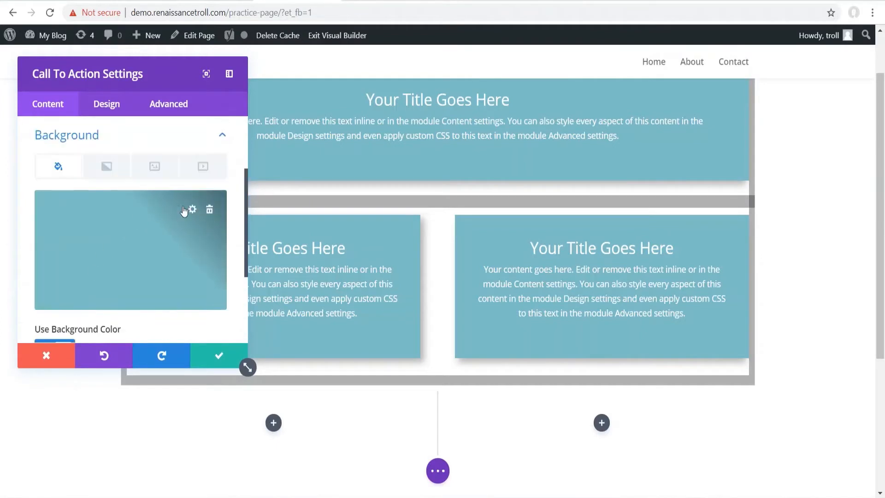
click(192, 211)
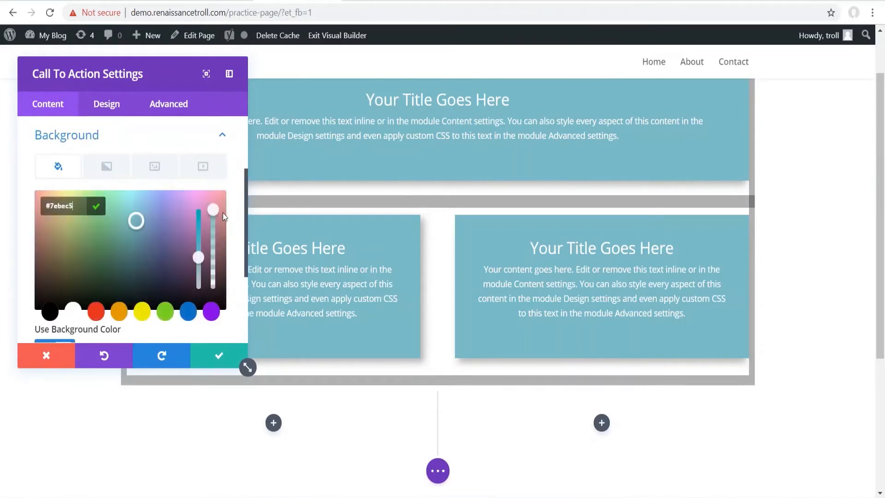
drag(212, 209, 214, 291)
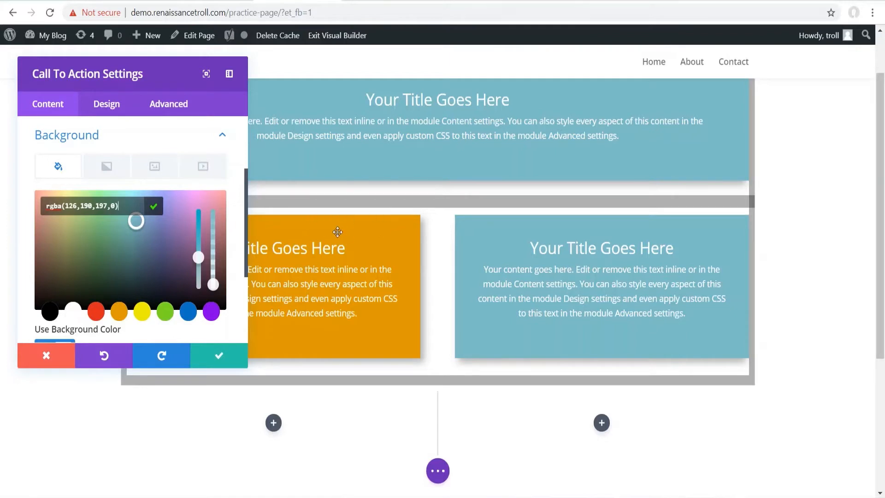
drag(212, 279, 217, 211)
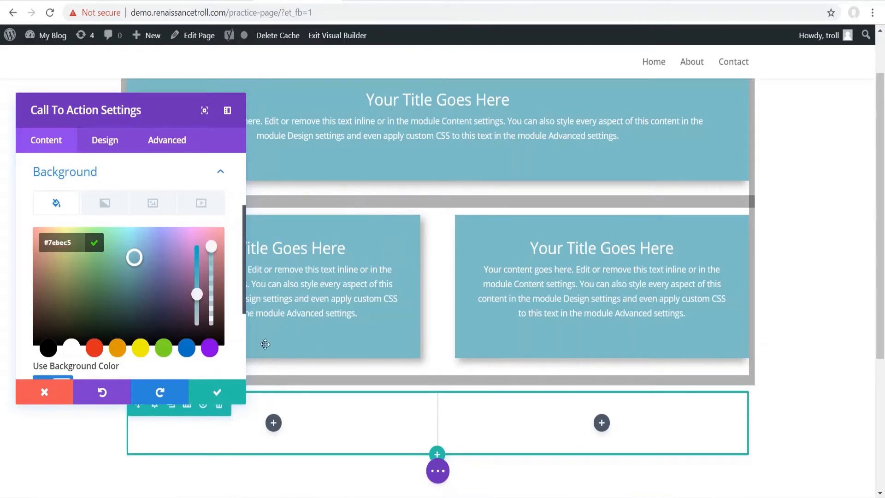
click(220, 391)
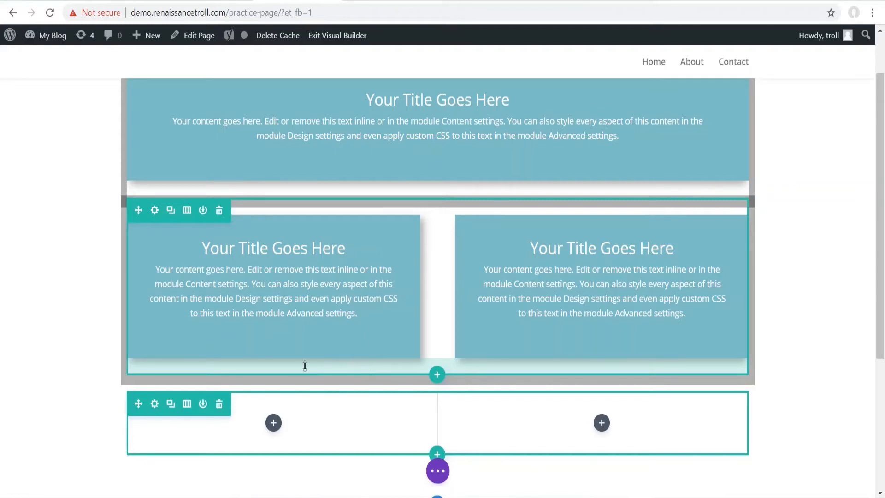
- Increase the two-column row's bottom padding to 34px and its top padding, then open its design settings
drag(285, 383, 280, 366)
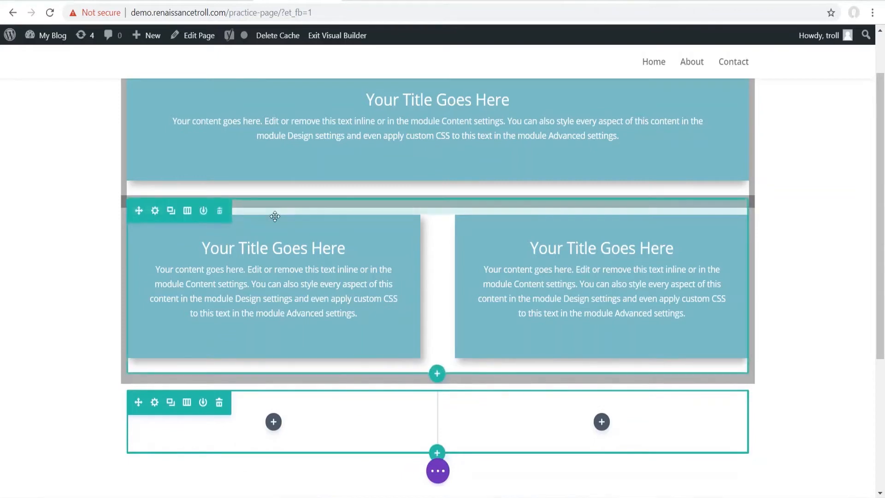
drag(276, 205, 277, 210)
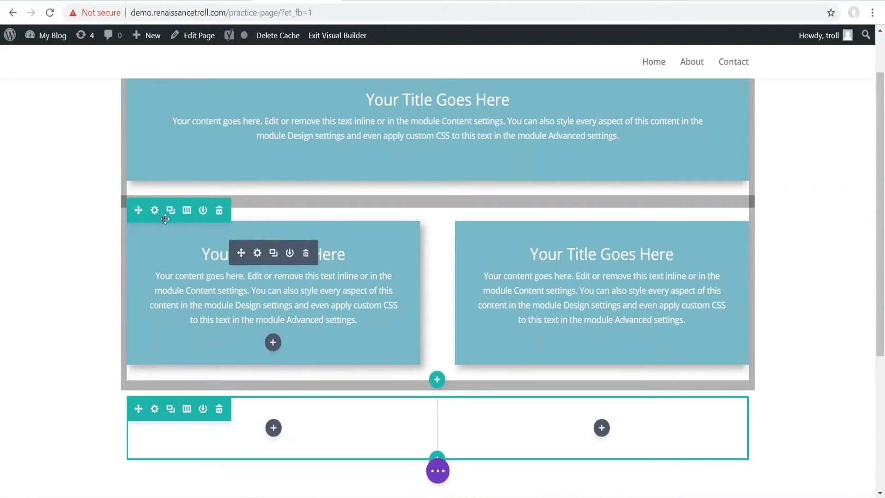
click(155, 211)
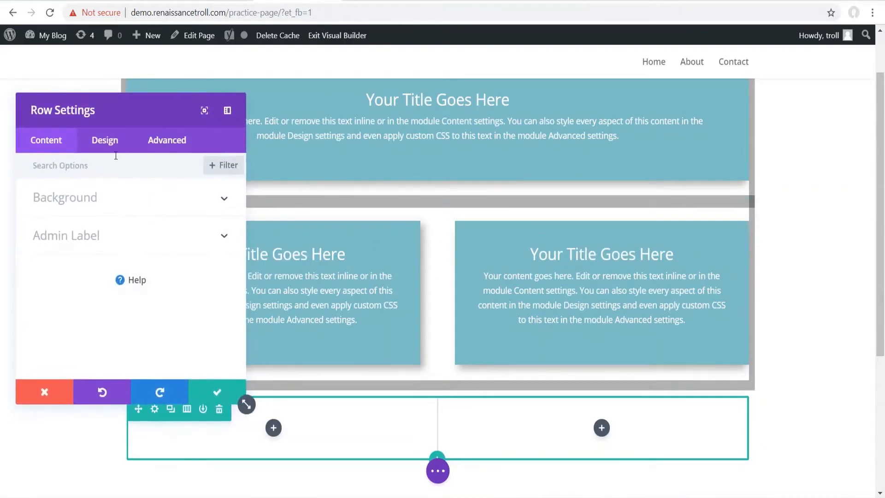
click(110, 141)
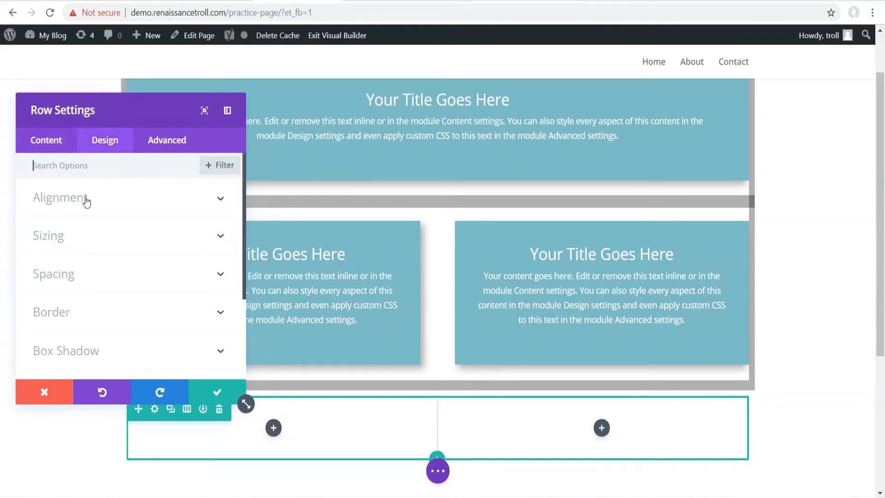
- Try left and right row alignment, return the row to centre, and expand Sizing
click(85, 199)
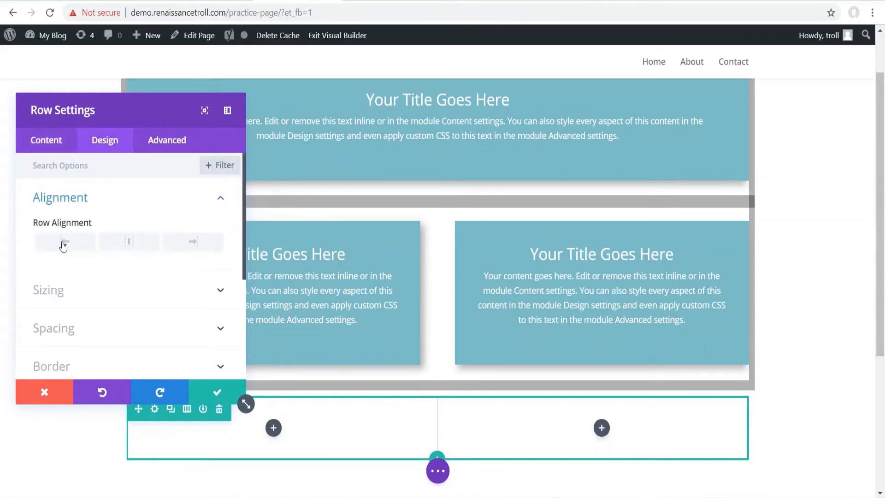
click(64, 242)
click(200, 244)
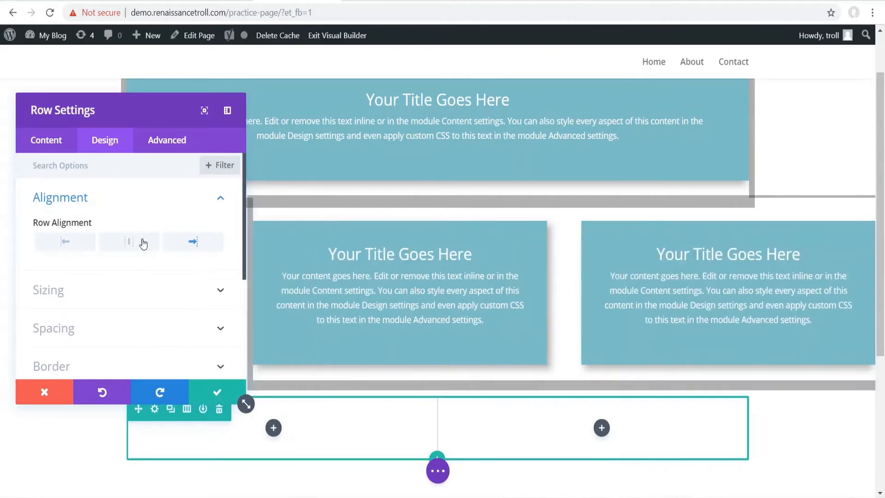
click(143, 244)
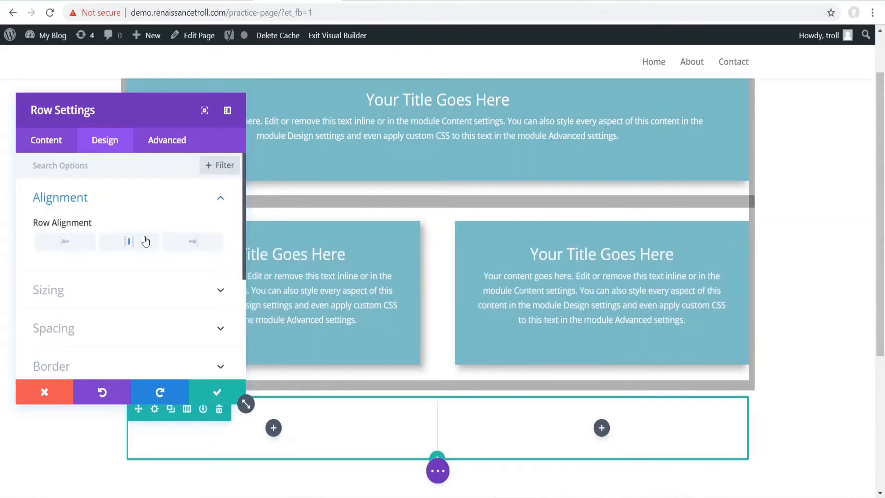
click(90, 292)
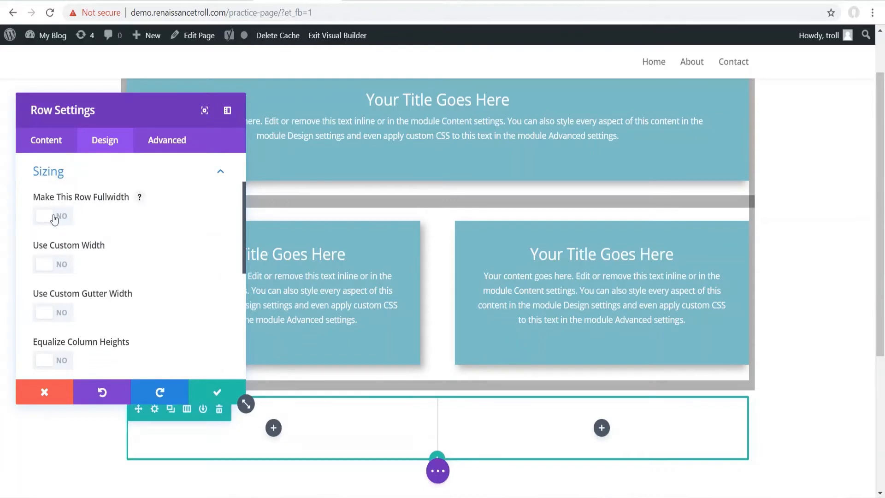
click(54, 218)
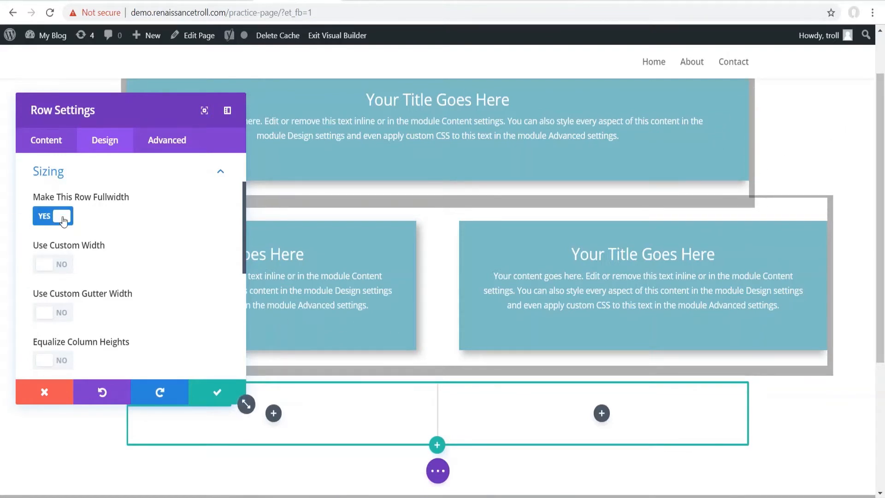
click(50, 224)
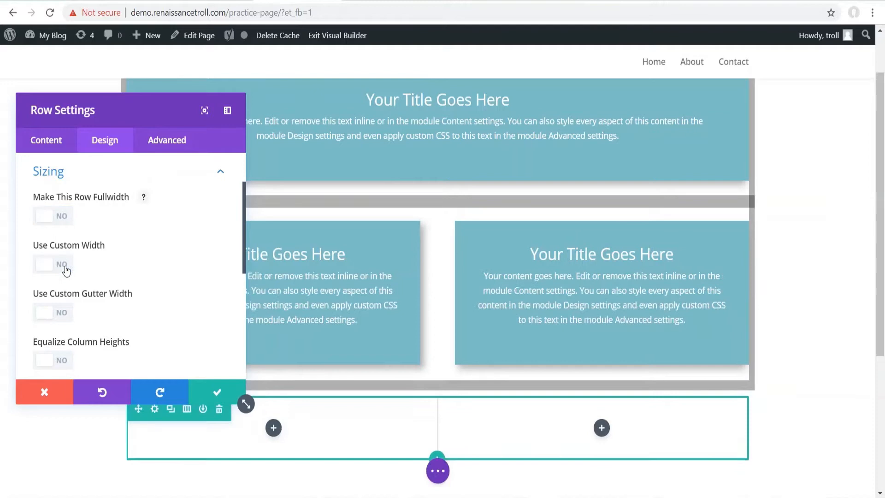
click(54, 313)
scroll(150, 227, down, 2)
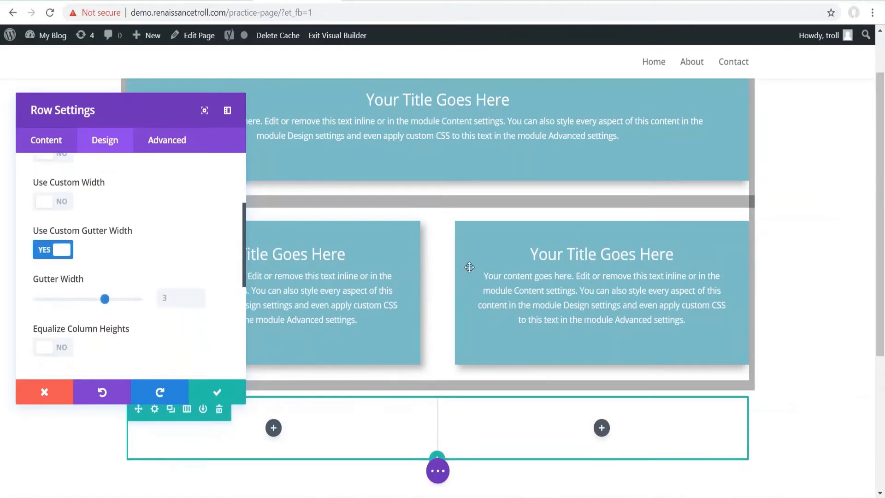
mouse_move(96, 303)
mouse_down()
mouse_move(38, 303)
mouse_move(157, 303)
mouse_move(93, 294)
mouse_up()
click(64, 260)
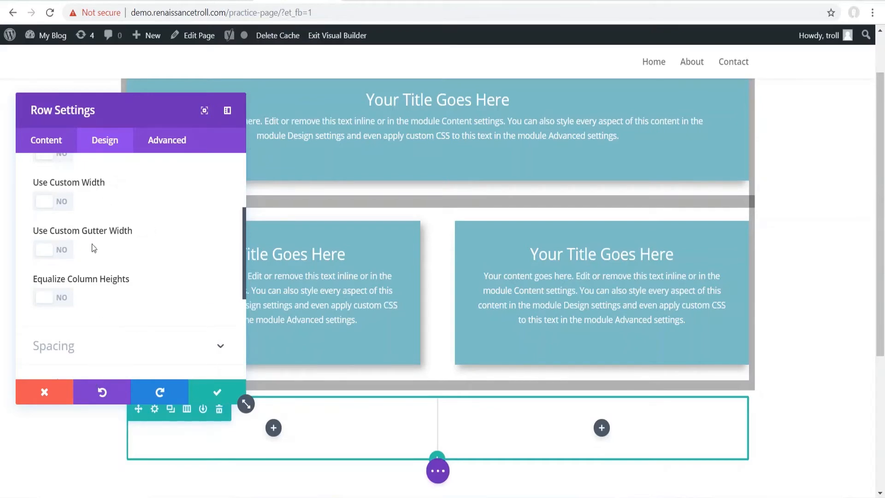
scroll(96, 258, up, 1)
scroll(150, 284, down, 3)
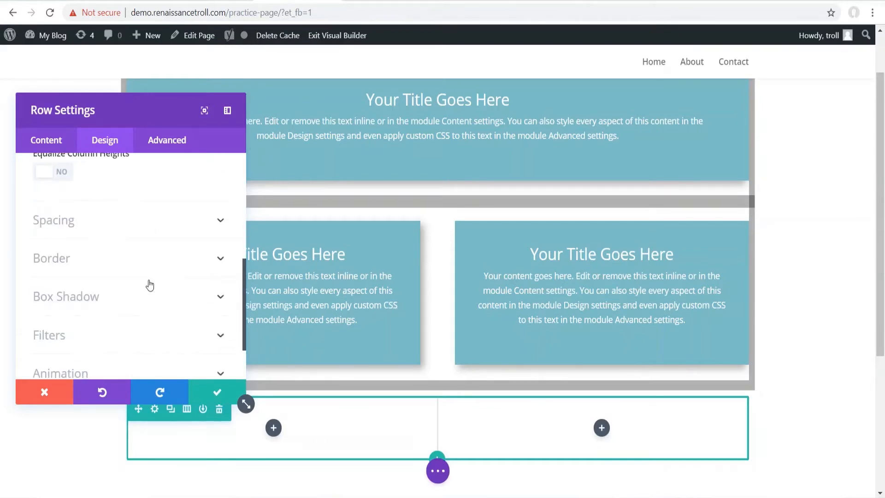
- Set the row's top padding to 55px, try 3px/4px margins, clear them, and save the row
click(94, 225)
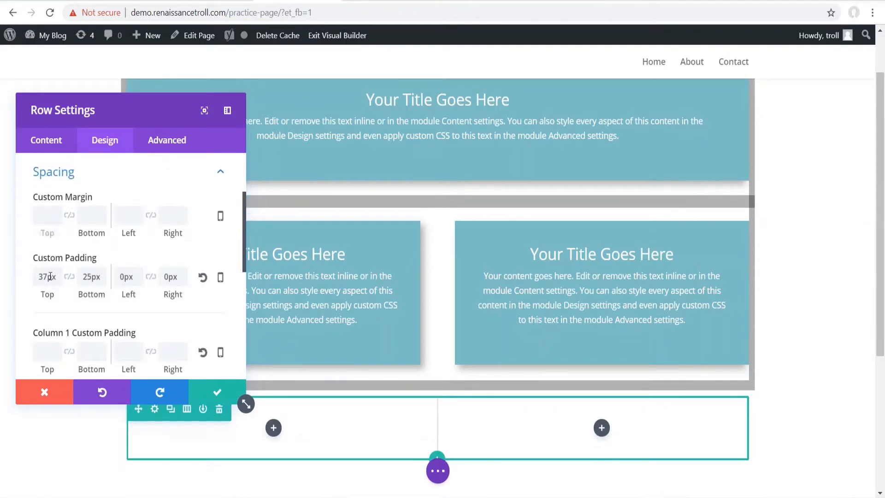
drag(43, 295, 64, 295)
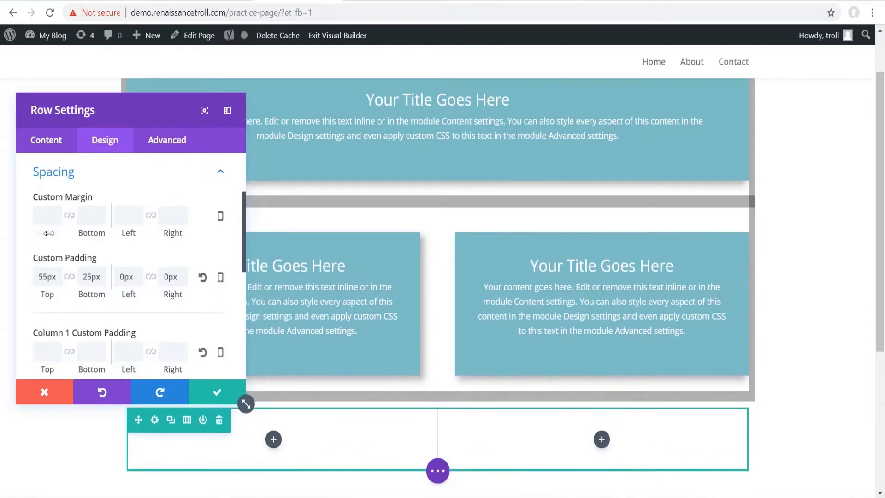
drag(46, 235, 45, 235)
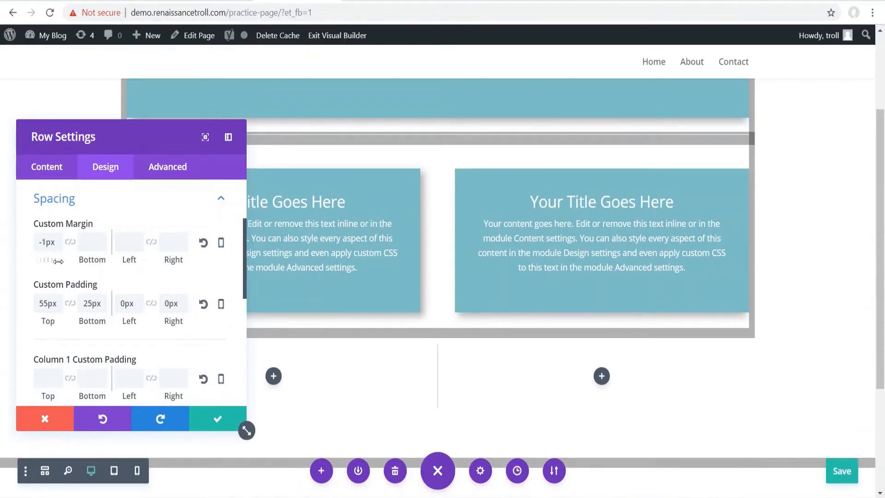
drag(58, 261, 98, 332)
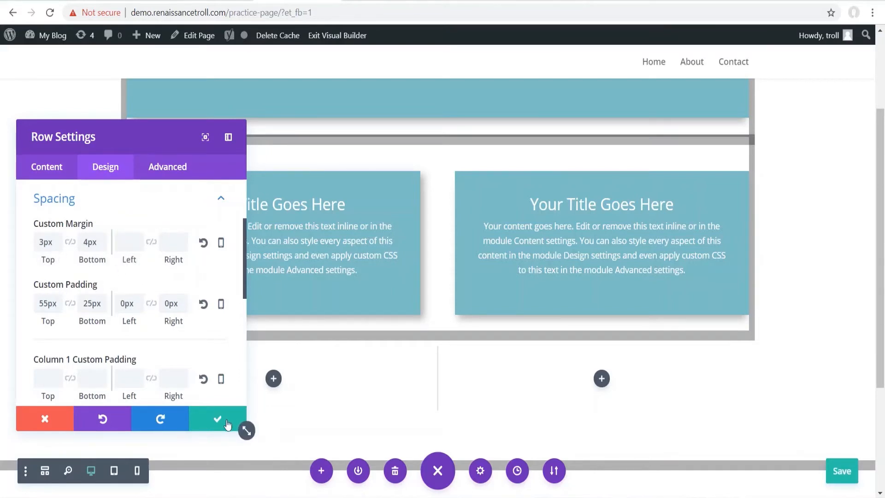
click(203, 243)
click(219, 422)
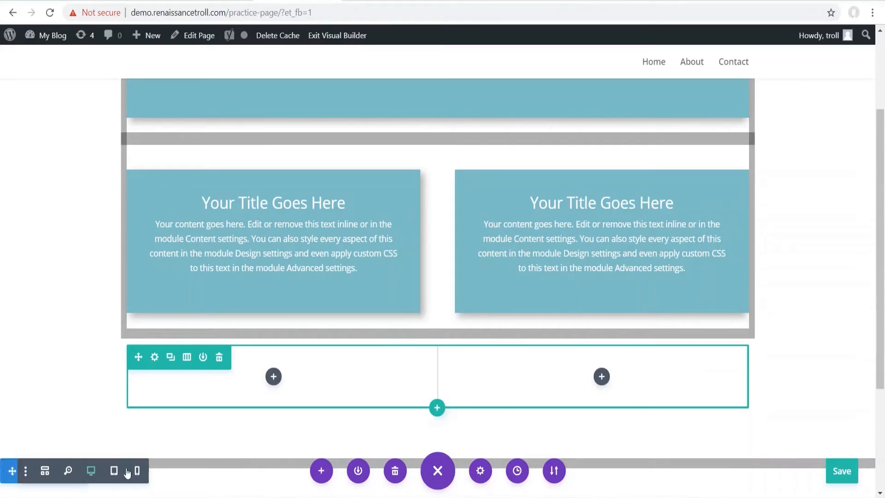
- Save the page, then try the zoomed-out and wireframe views before returning to the normal view
key(ctrl+s)
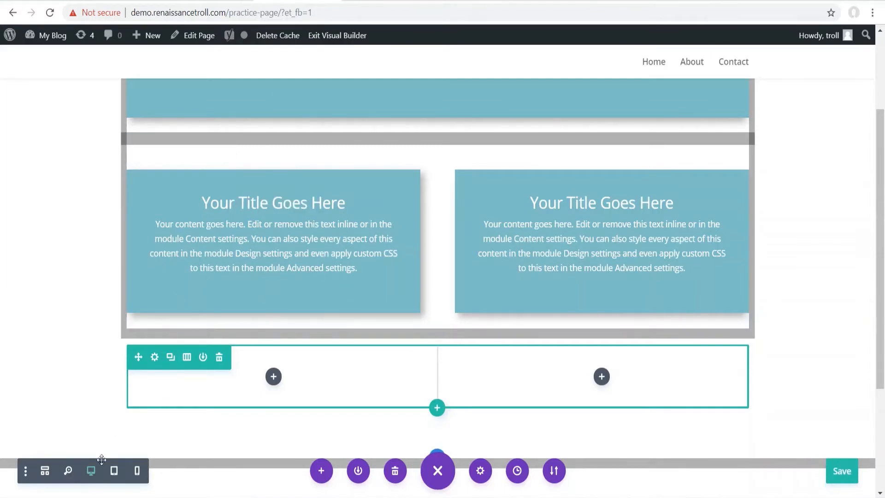
click(68, 471)
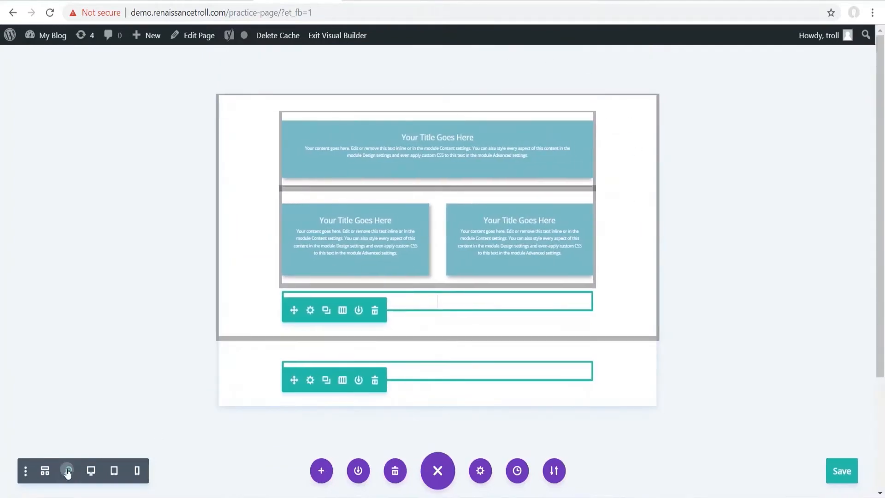
click(66, 471)
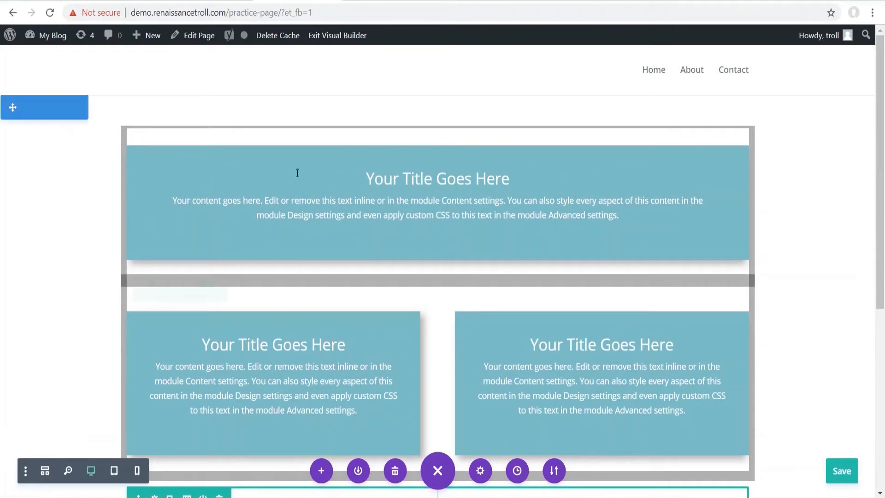
click(45, 478)
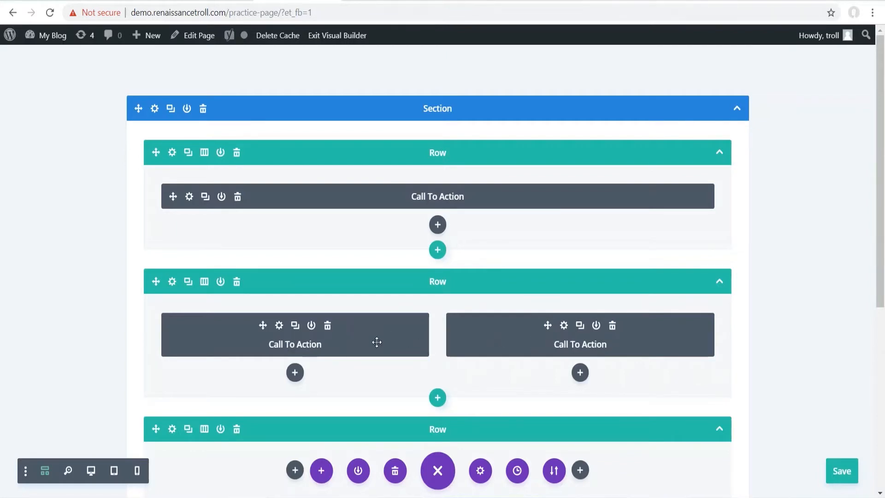
click(46, 472)
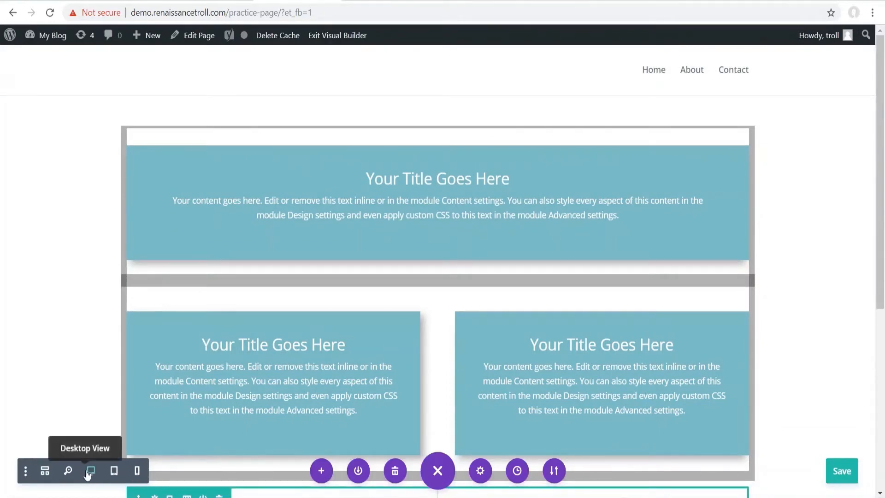
- Preview the page at phone, tablet and desktop widths
click(138, 472)
click(115, 471)
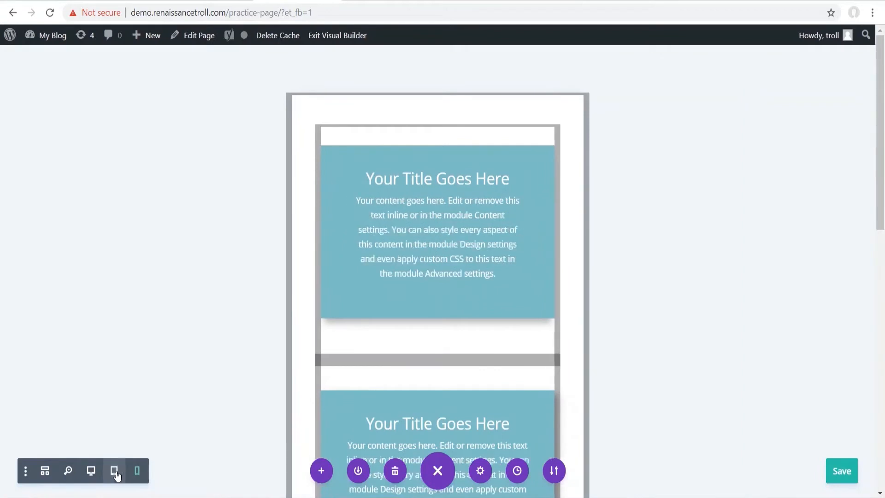
click(91, 471)
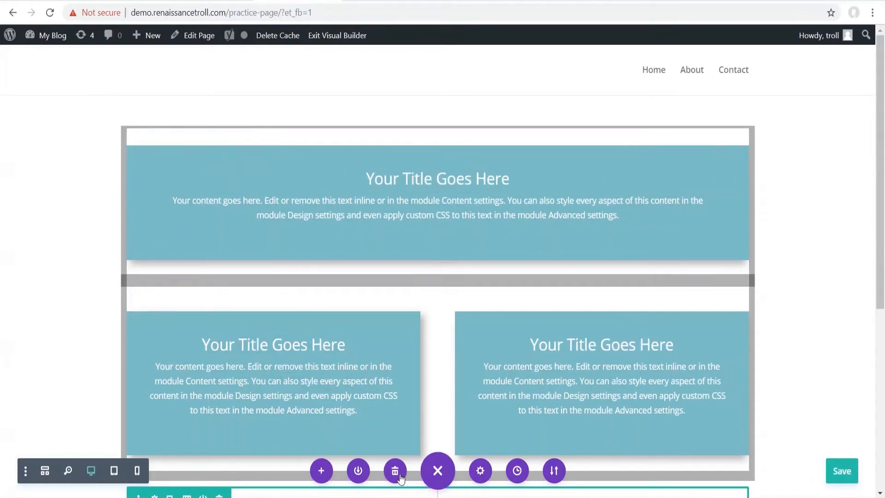
click(438, 475)
click(437, 474)
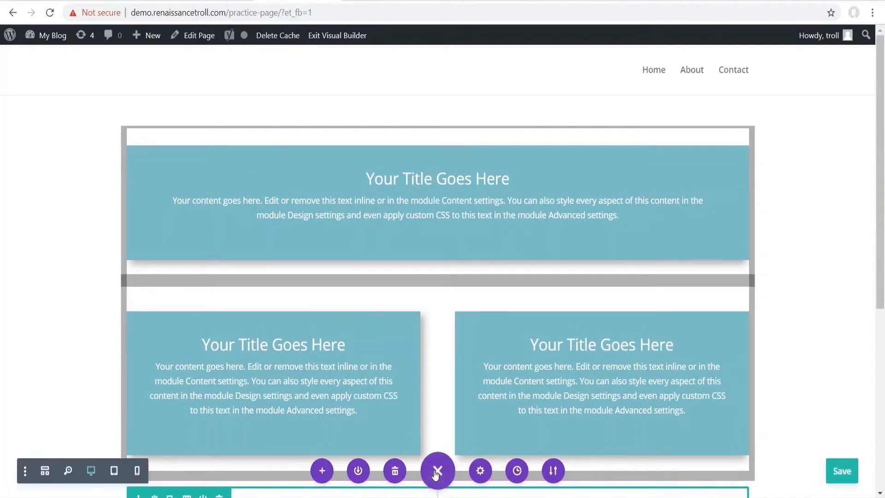
click(479, 471)
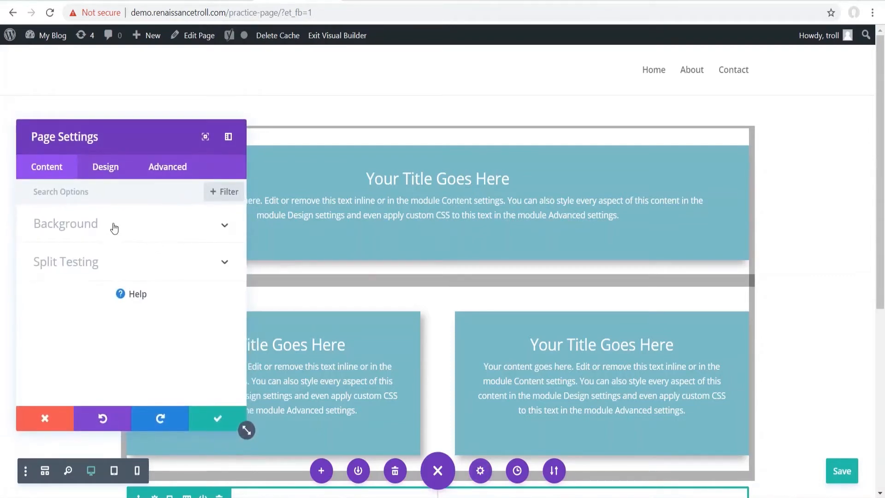
click(93, 263)
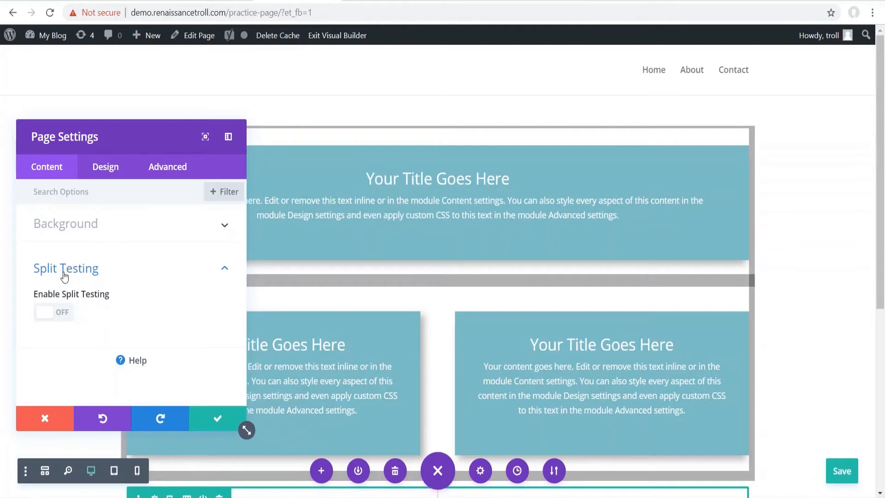
click(169, 169)
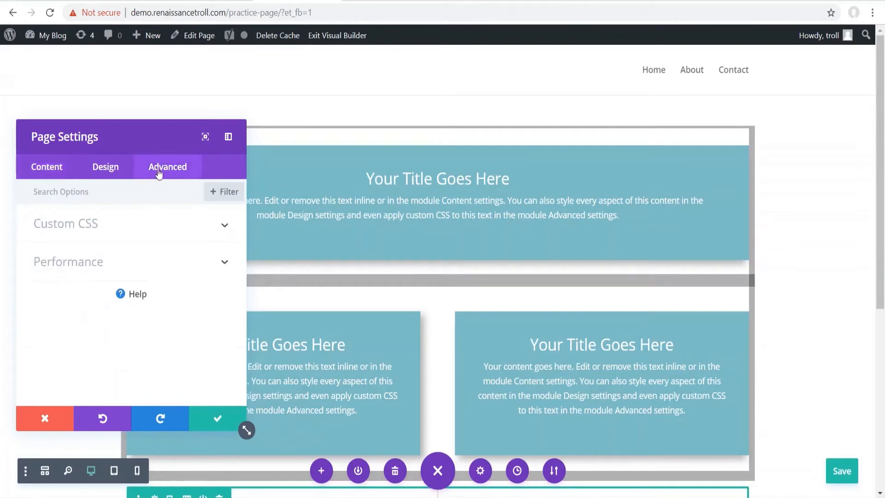
click(107, 227)
click(83, 276)
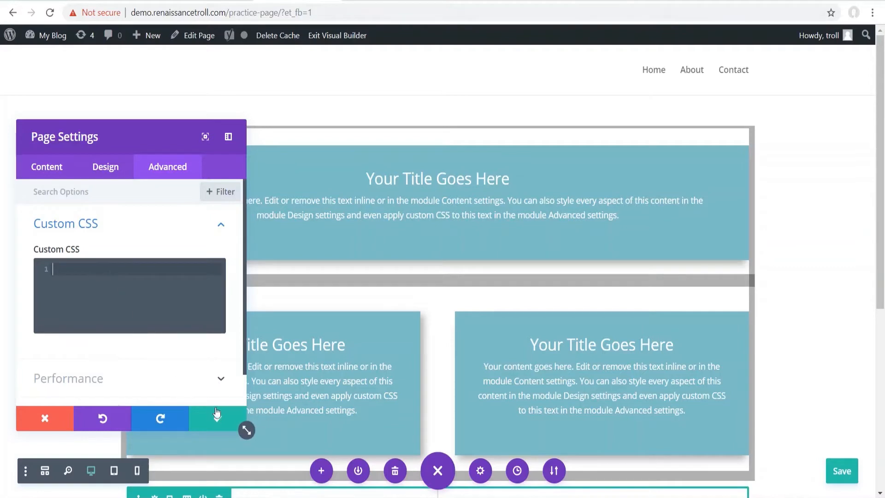
click(208, 422)
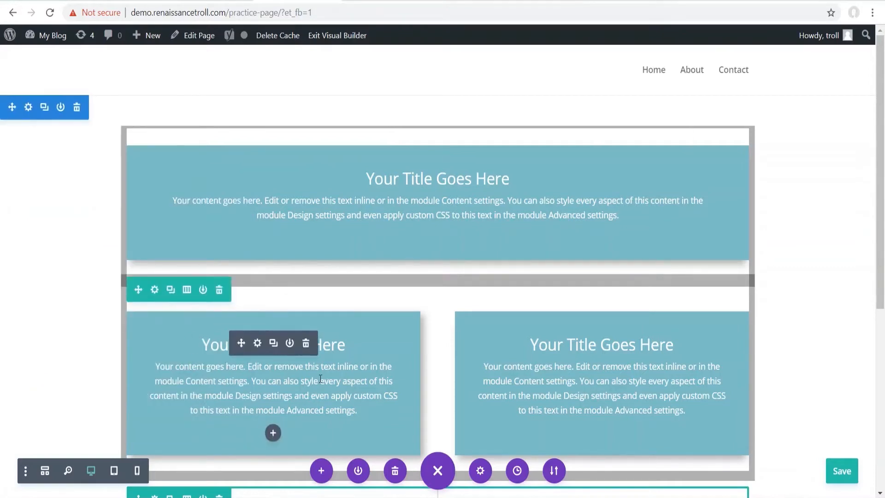
click(517, 471)
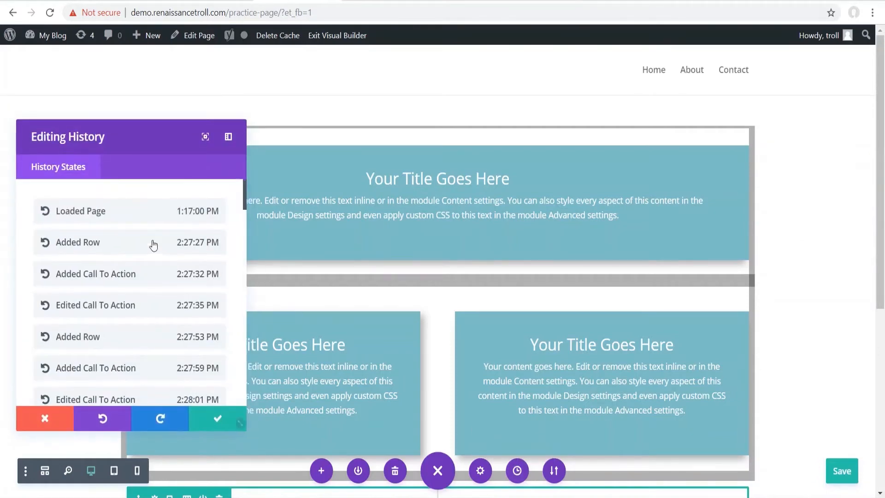
scroll(193, 240, down, 5)
scroll(152, 243, down, 10)
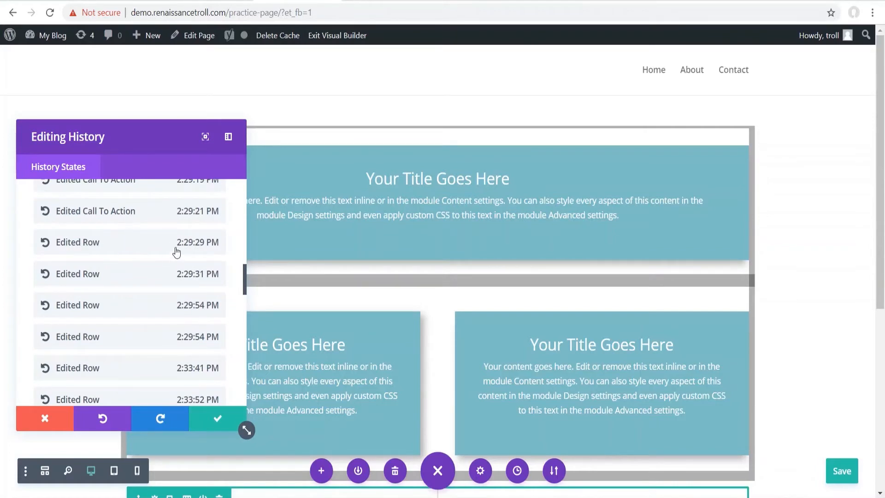
scroll(127, 328, down, 10)
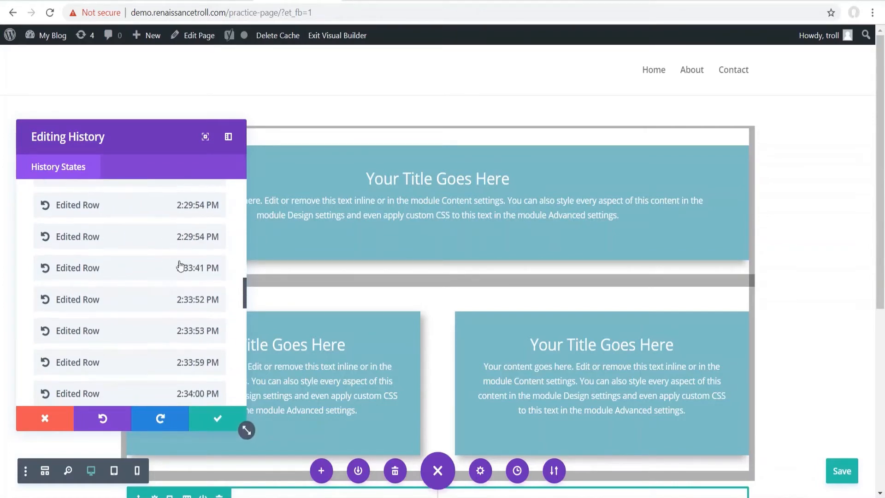
click(217, 418)
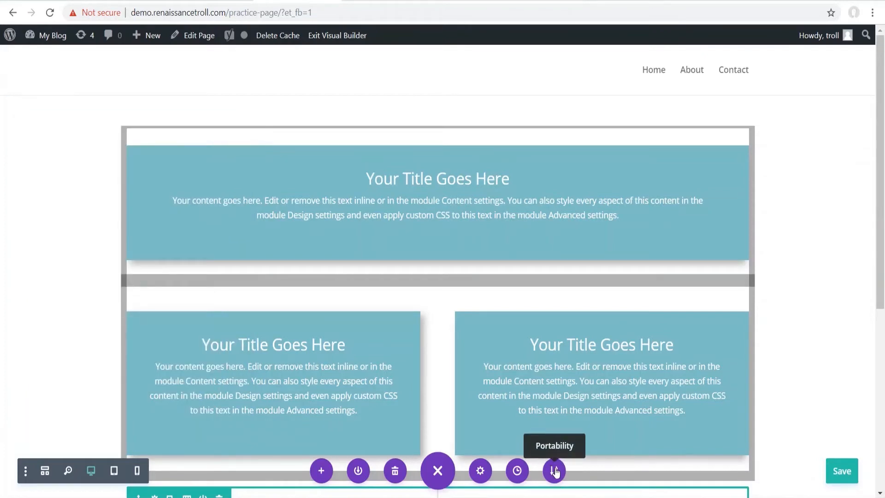
- Glance at the Portability import/export window, close it, and save the practice page
click(555, 470)
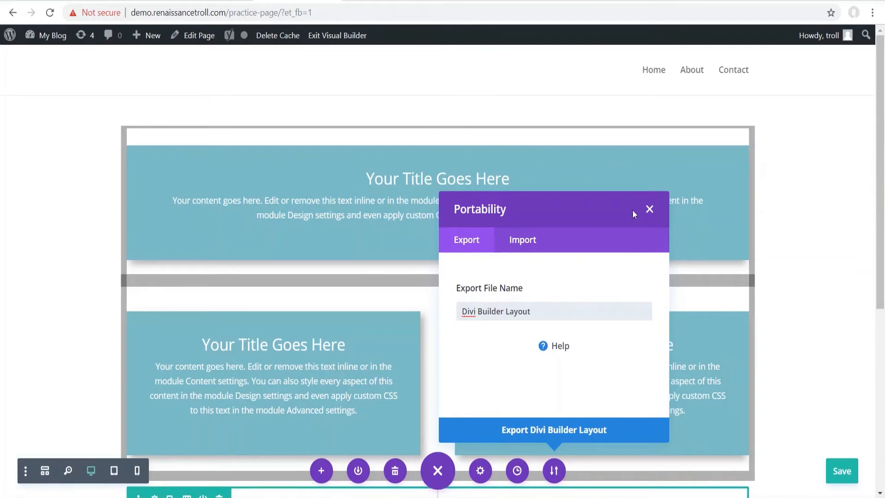
click(649, 211)
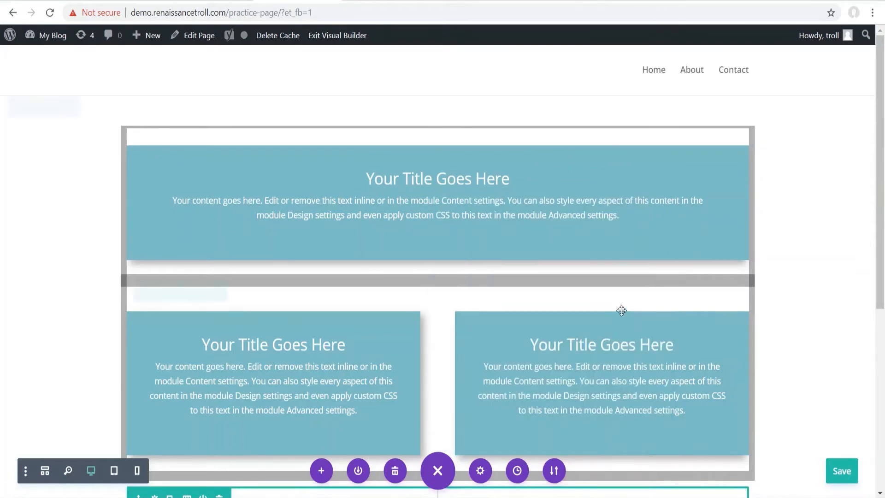
click(842, 474)
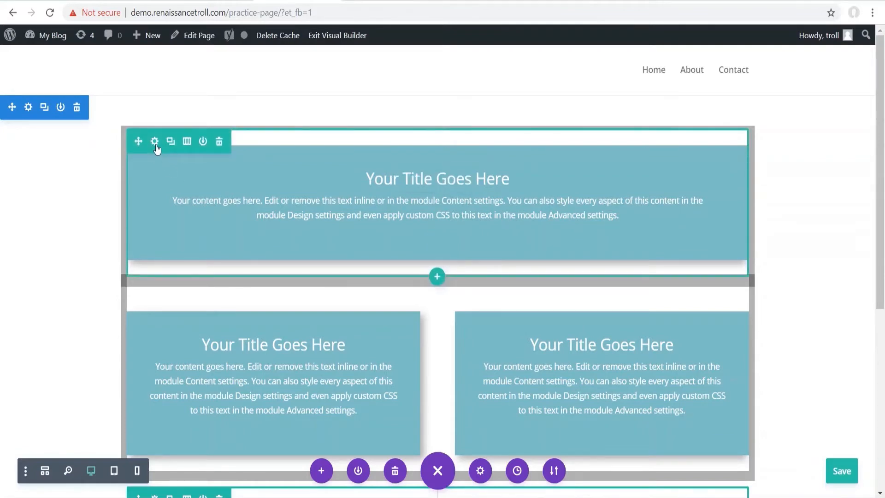
click(155, 142)
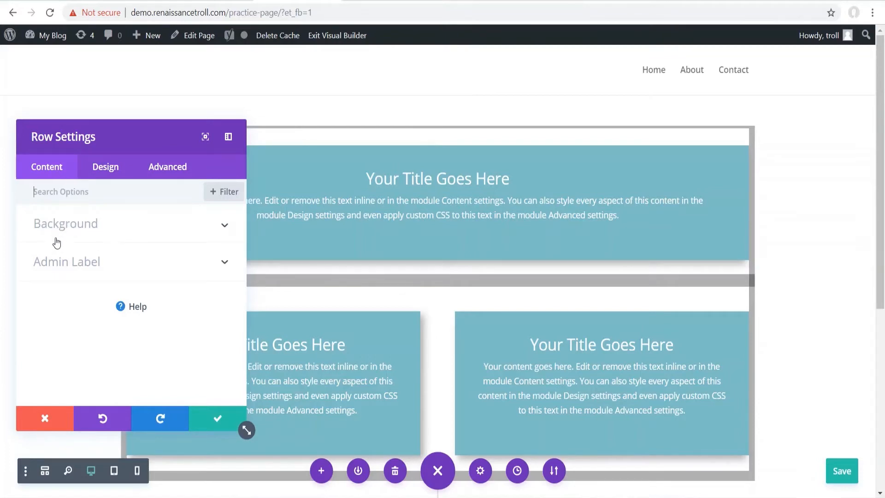
click(49, 193)
click(102, 167)
scroll(103, 256, down, 3)
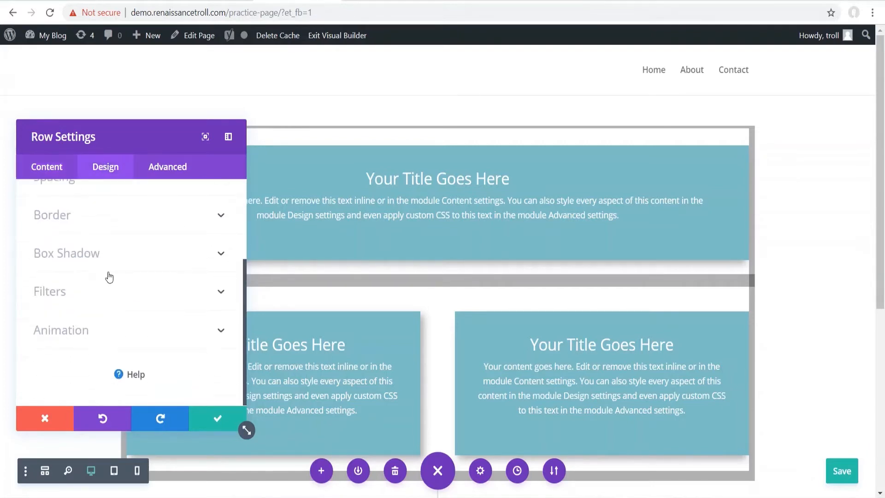
scroll(107, 277, up, 3)
click(150, 170)
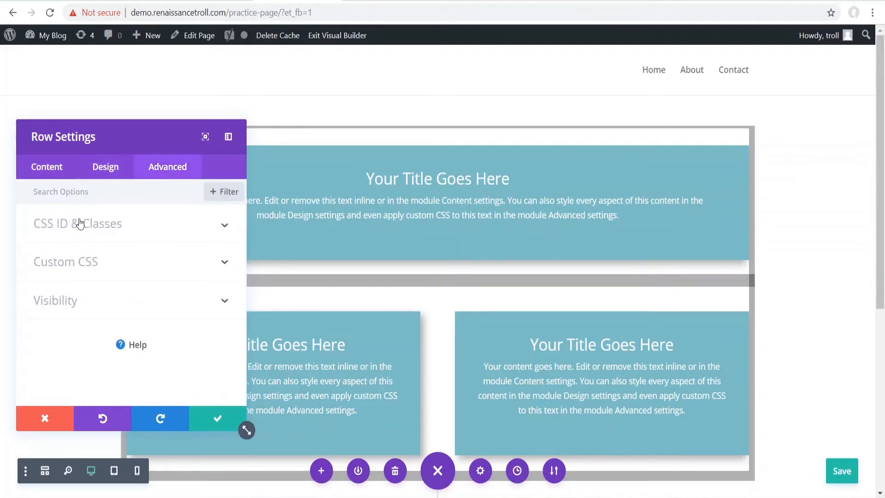
click(87, 261)
click(77, 219)
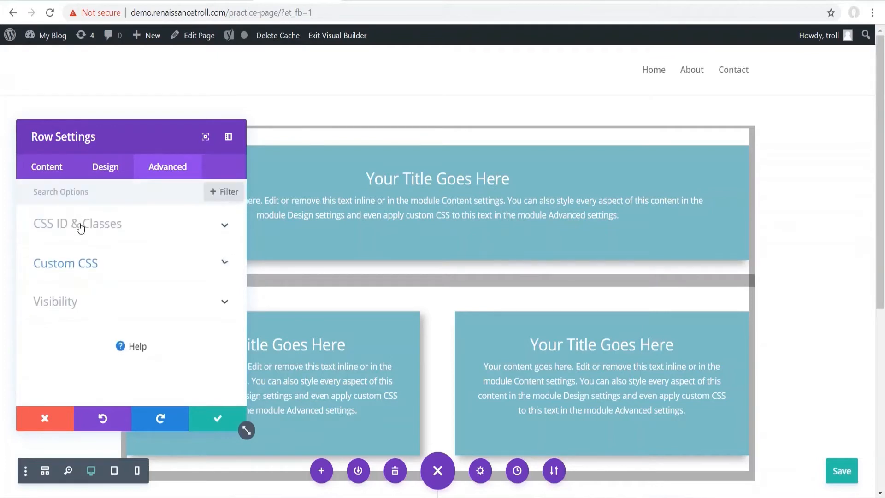
click(101, 313)
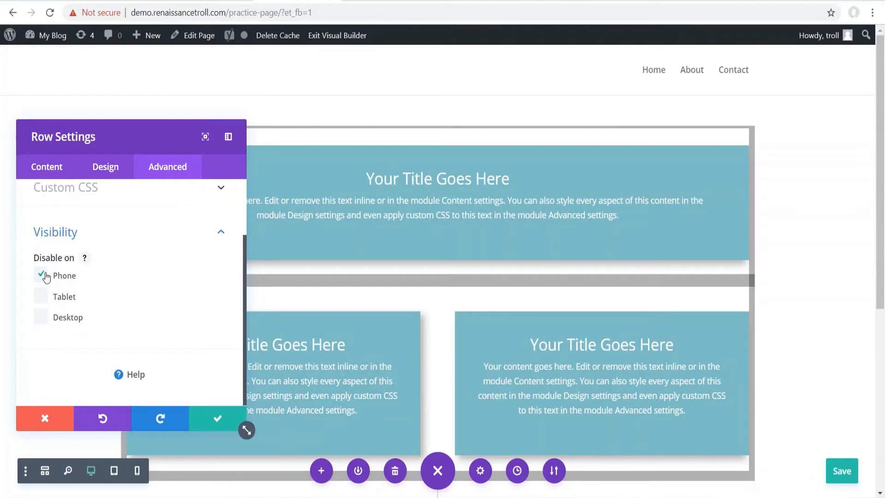
click(51, 167)
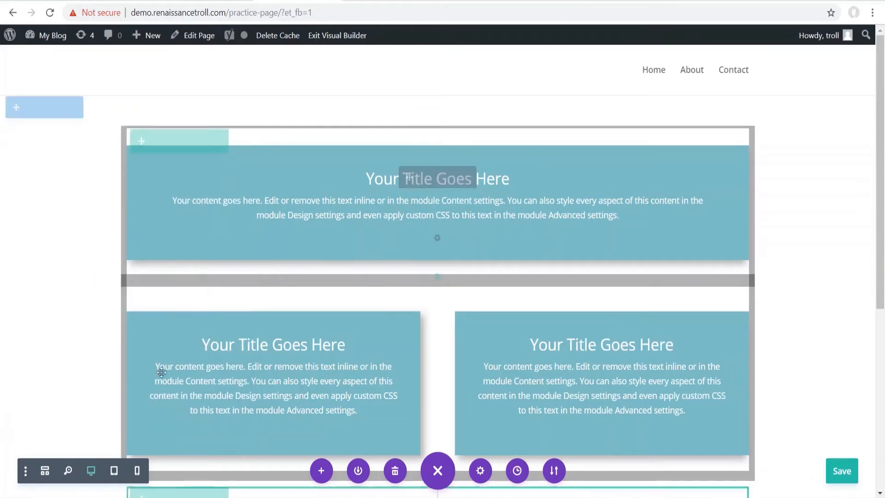
mouse_move(326, 184)
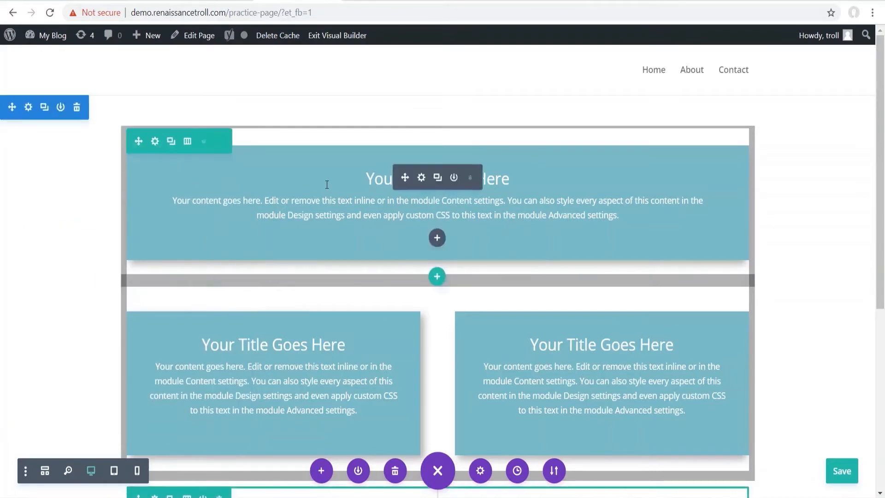
click(421, 177)
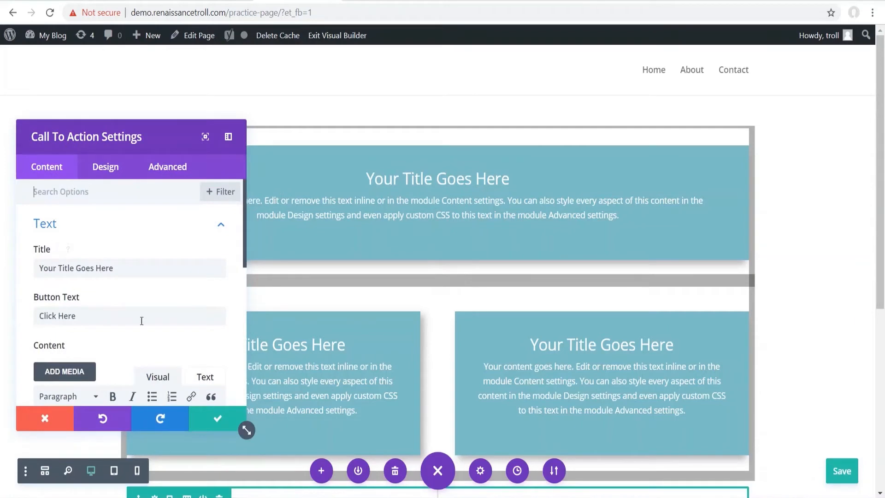
scroll(148, 282, down, 5)
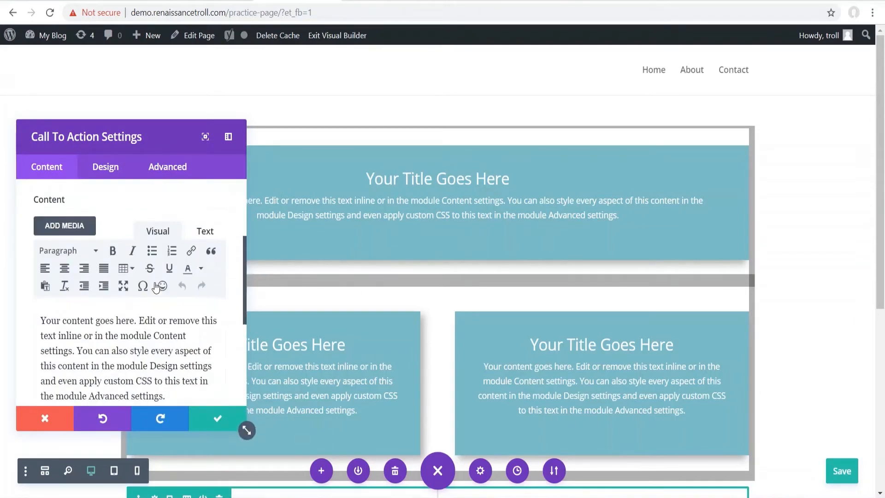
scroll(148, 282, down, 2)
click(76, 257)
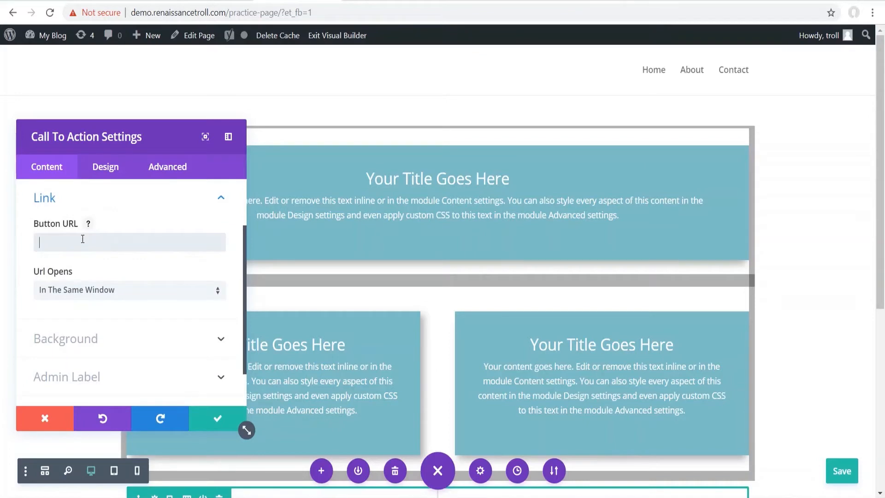
click(82, 239)
text(www.google.com)
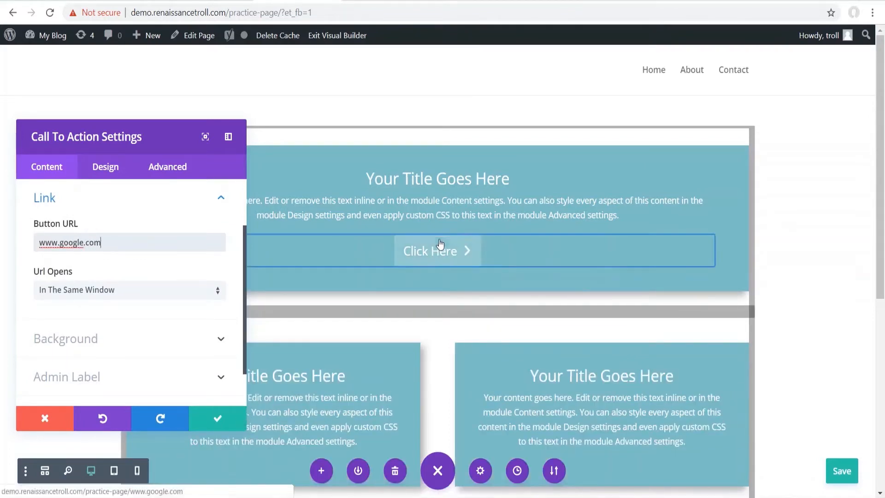
- Change the call-to-action button text from Click Here to Submit
scroll(135, 266, up, 2)
click(77, 228)
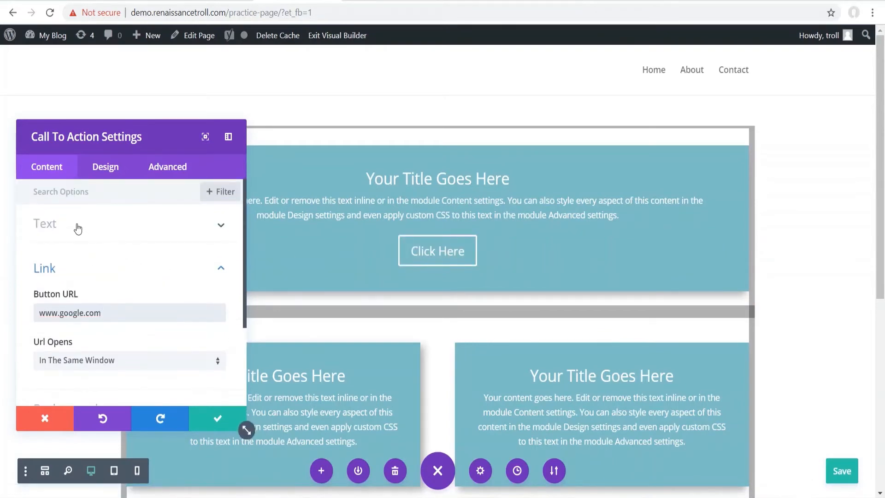
triple_click(83, 312)
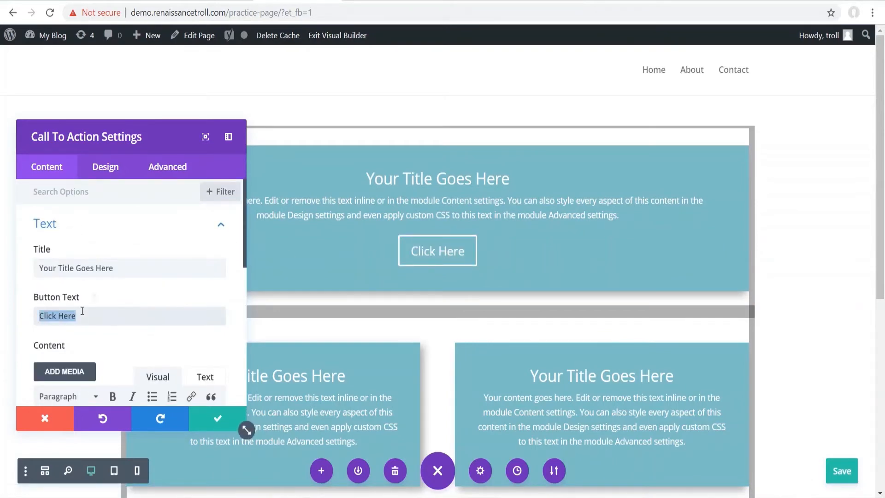
text(Submit)
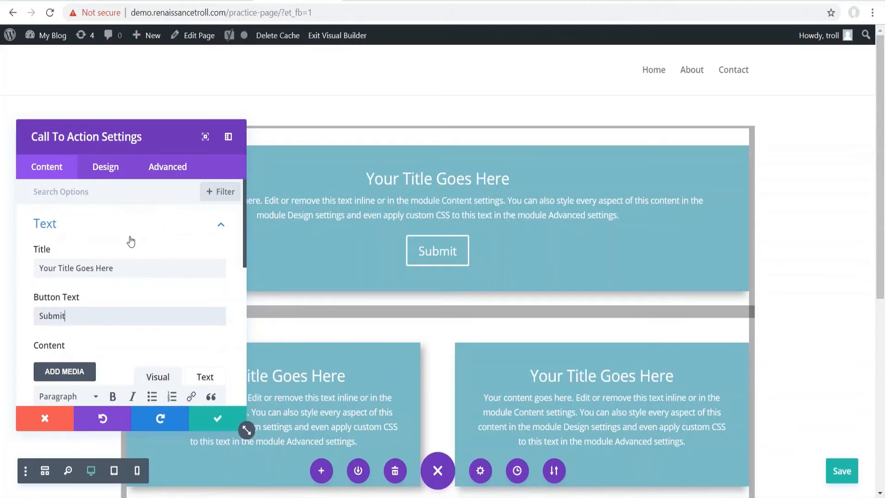
scroll(107, 221, down, 8)
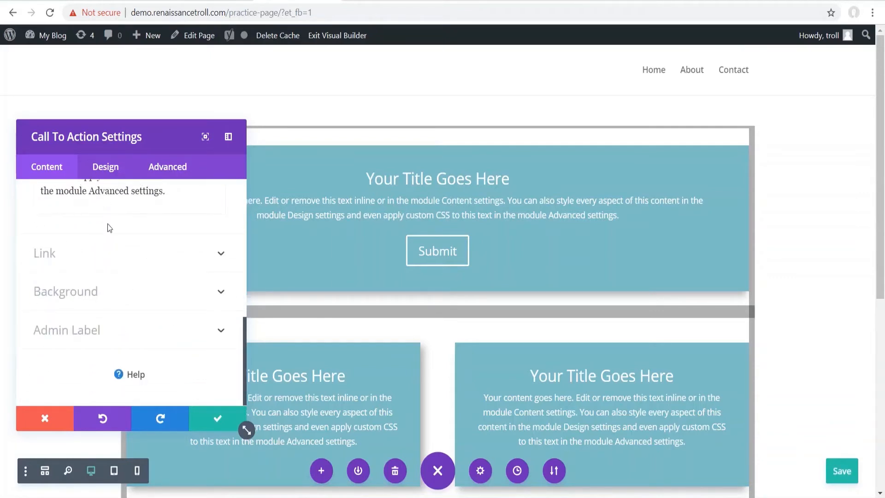
click(106, 165)
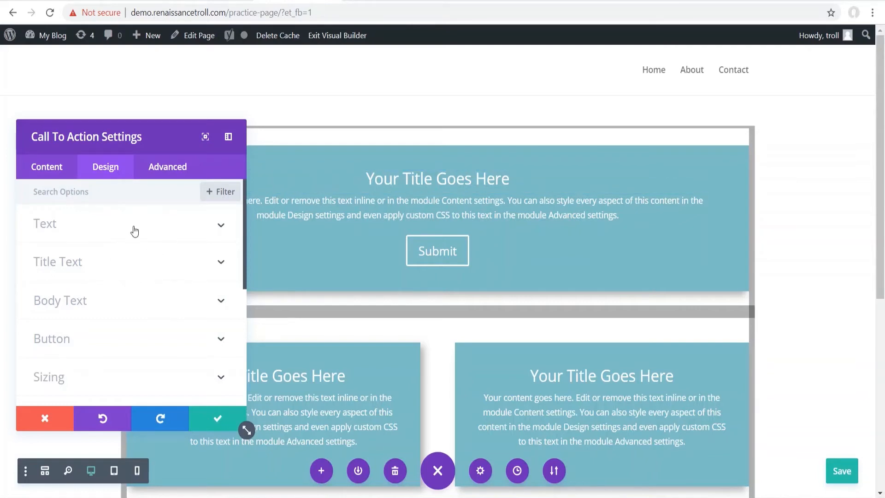
- Review the call-to-action's Text design options, then save and close its settings
scroll(131, 277, down, 5)
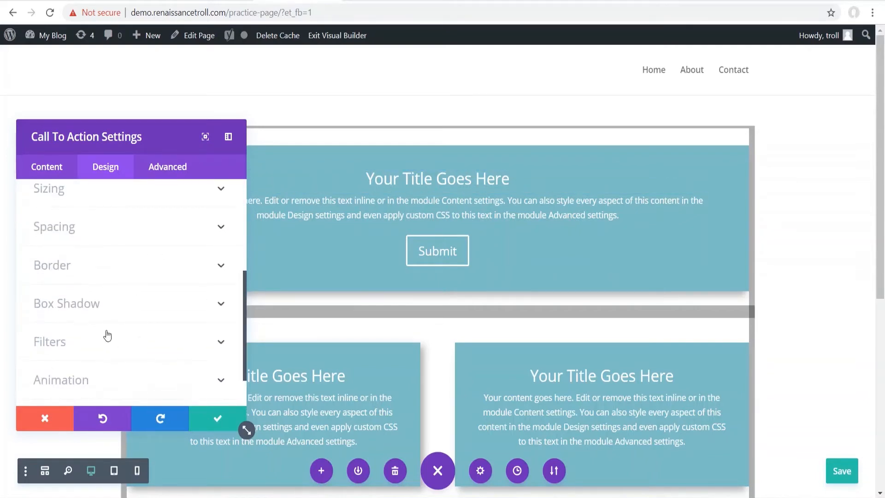
scroll(134, 274, up, 5)
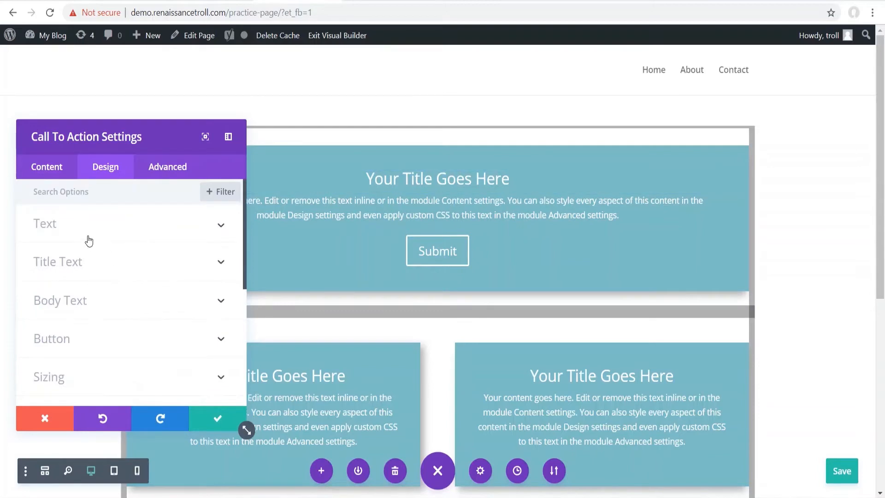
click(115, 226)
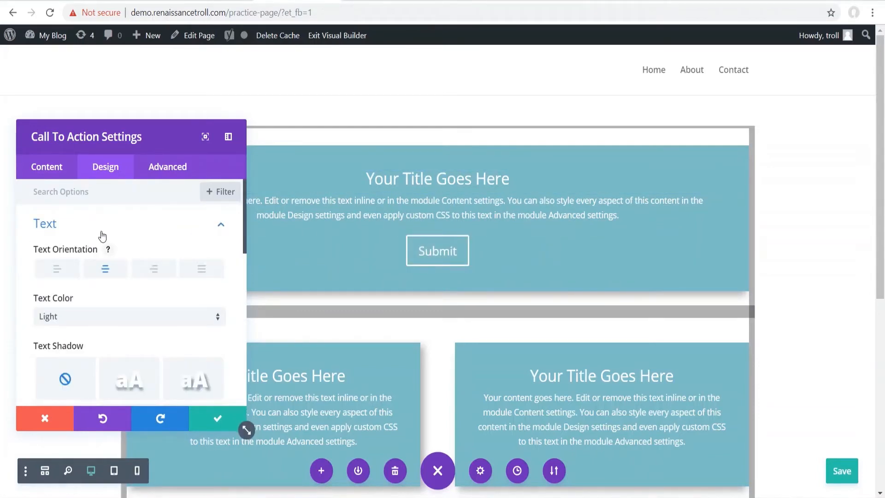
scroll(89, 263, down, 8)
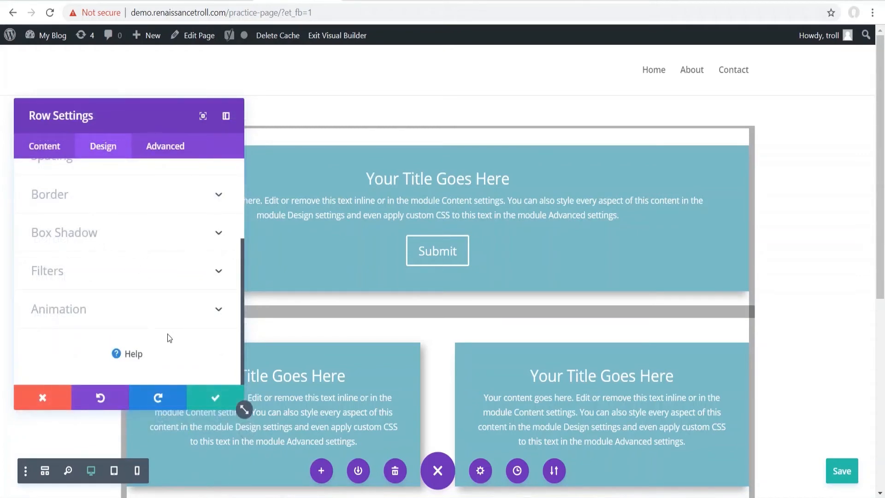
click(222, 399)
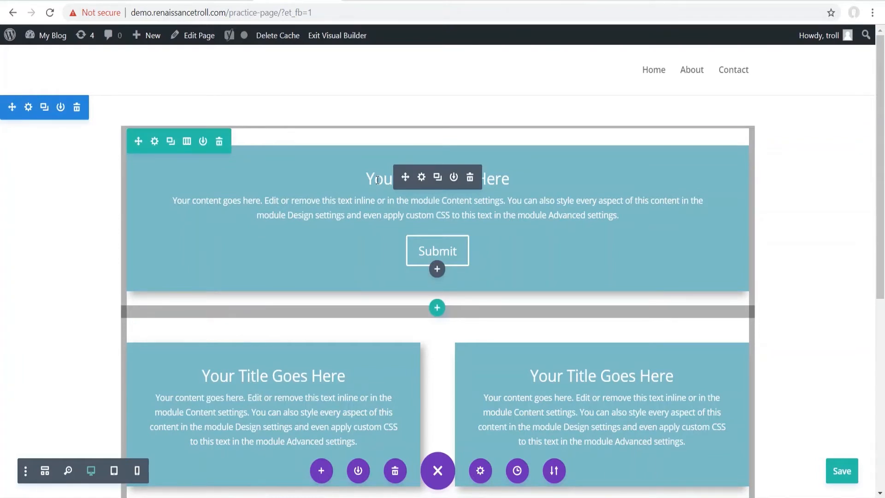
right_click(406, 207)
right_click(405, 204)
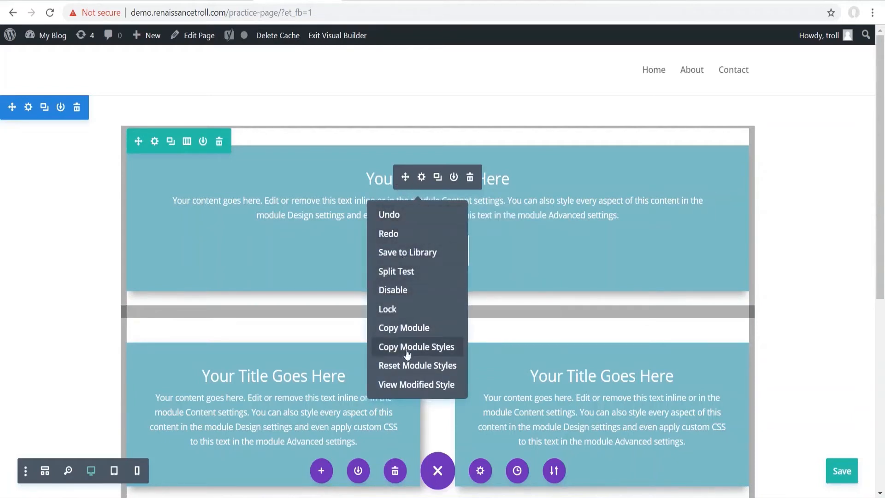
click(403, 291)
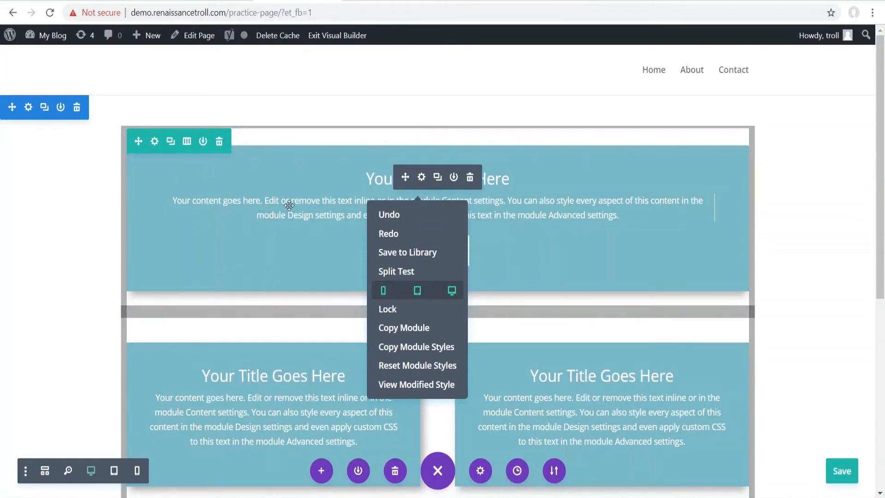
click(85, 203)
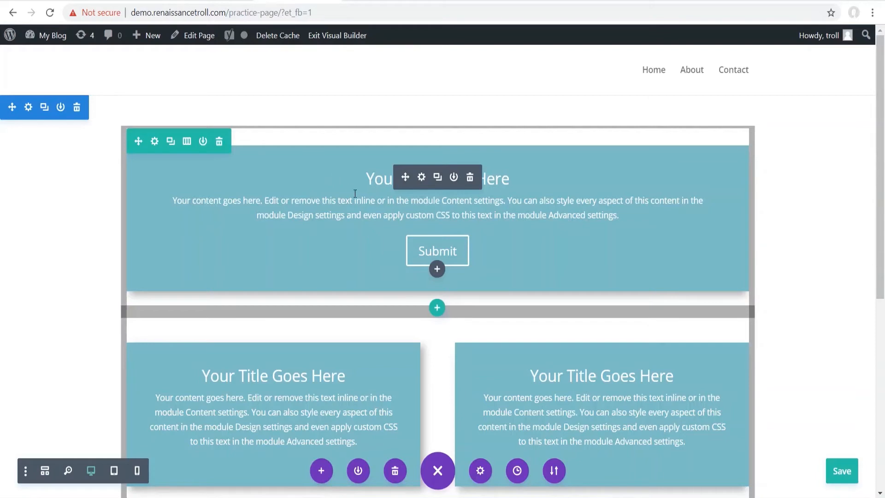
- Clear the entire page layout and add a two-column row to the empty section
click(395, 469)
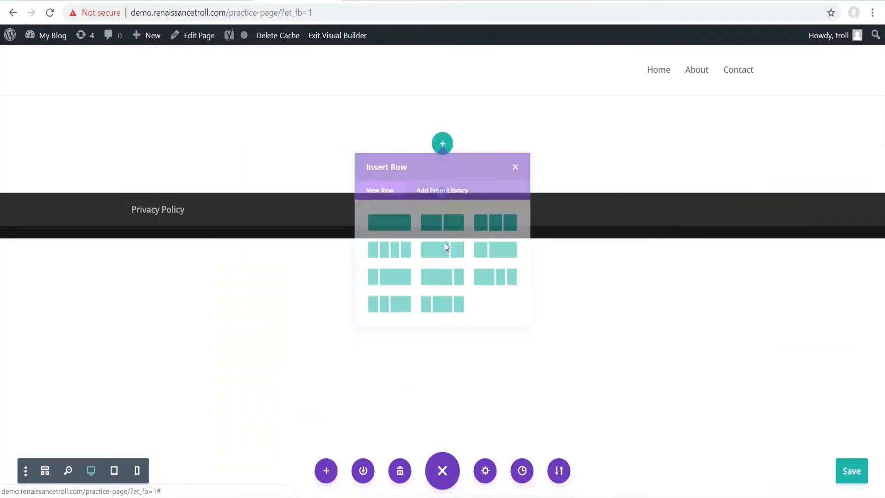
click(391, 430)
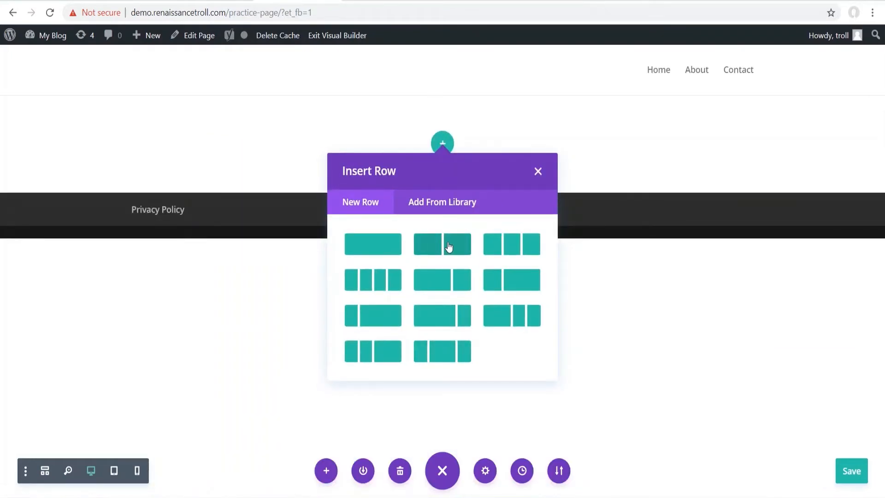
click(437, 246)
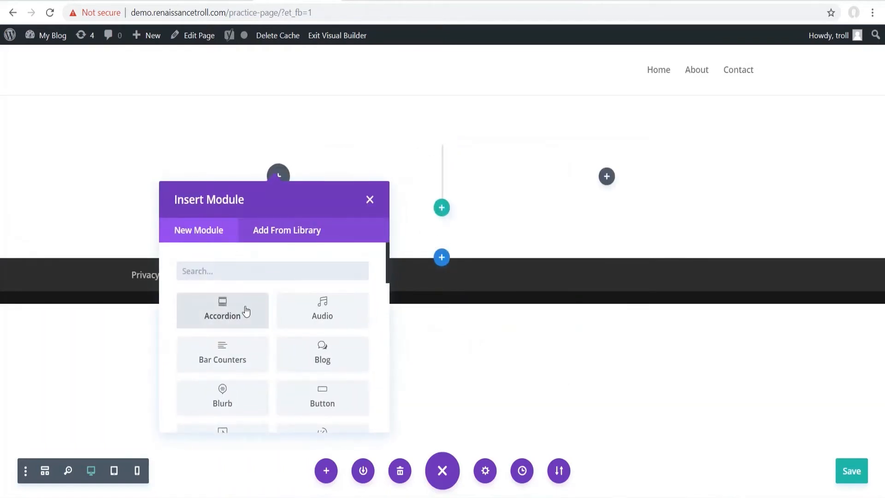
- Add a default Blurb module to the left column and duplicate it
text(blur)
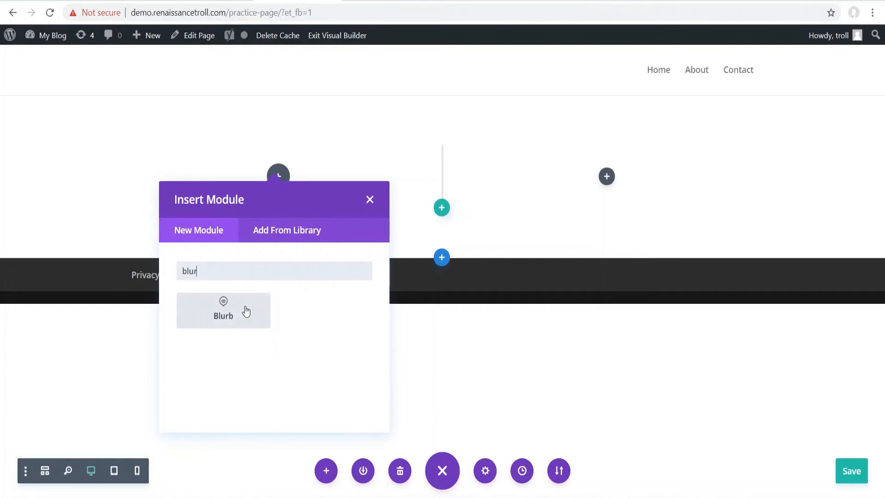
click(247, 312)
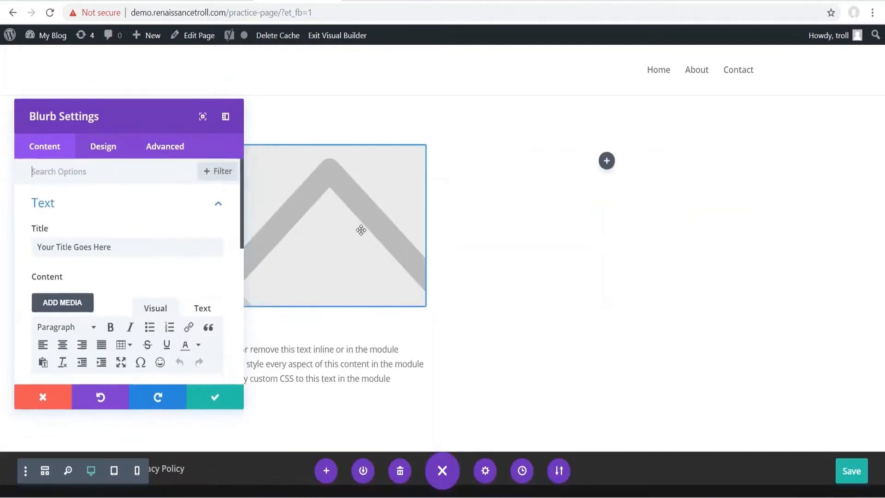
click(42, 398)
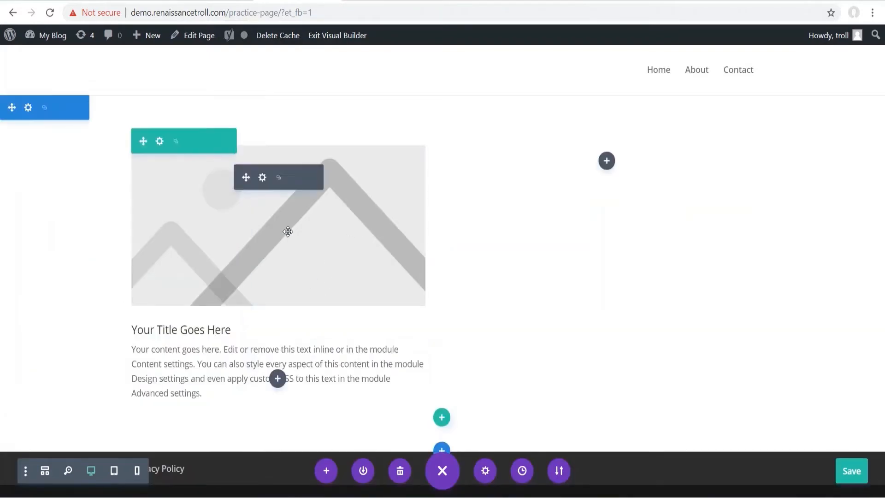
click(278, 179)
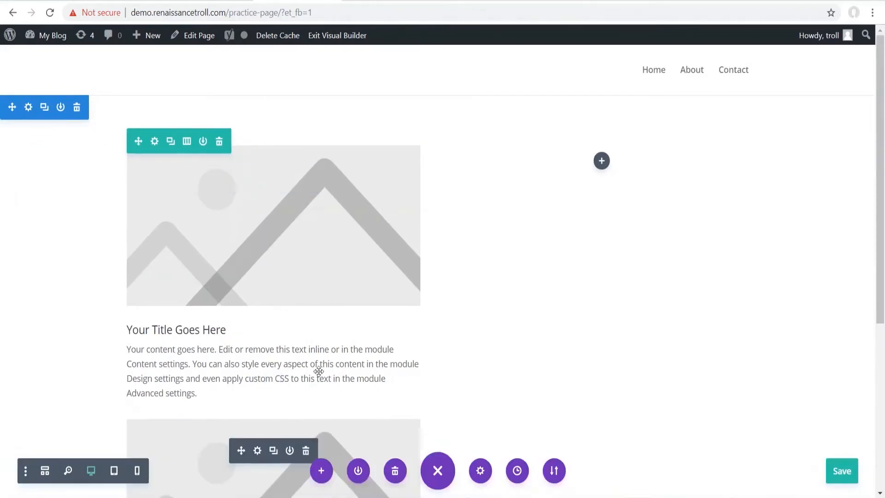
- Drag the duplicated Blurb from the left column into the empty right column
scroll(273, 403, down, 4)
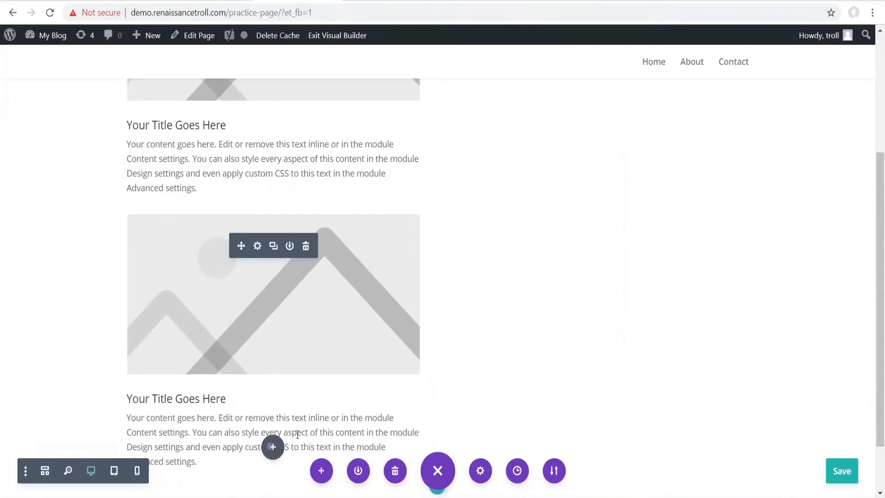
drag(295, 431, 561, 182)
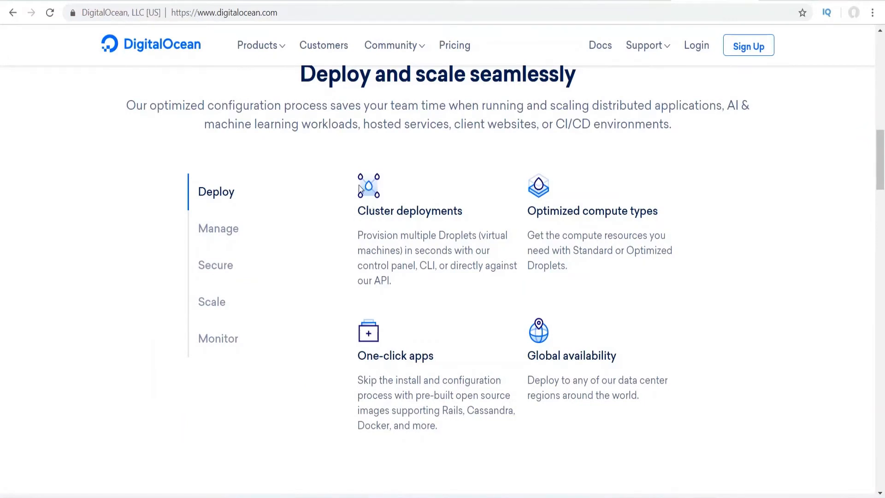
- Select and deselect the Cluster deployments text on DigitalOcean, then return to the builder tab
drag(360, 189, 420, 272)
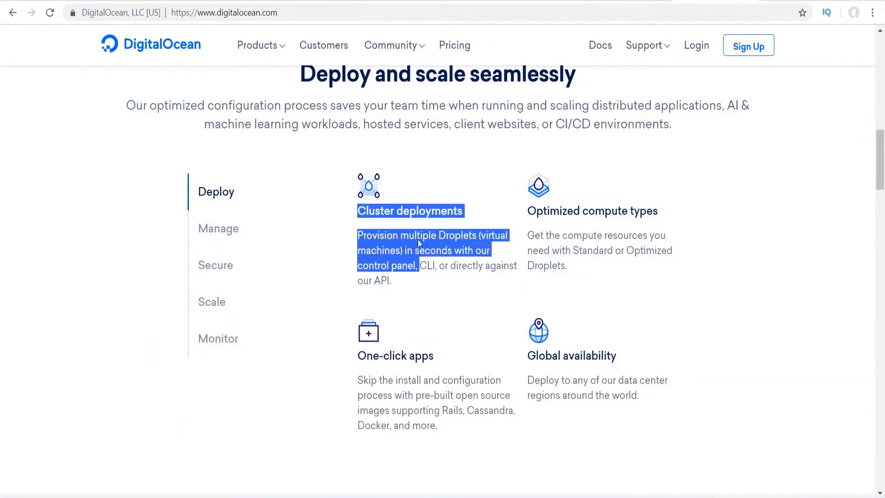
click(370, 193)
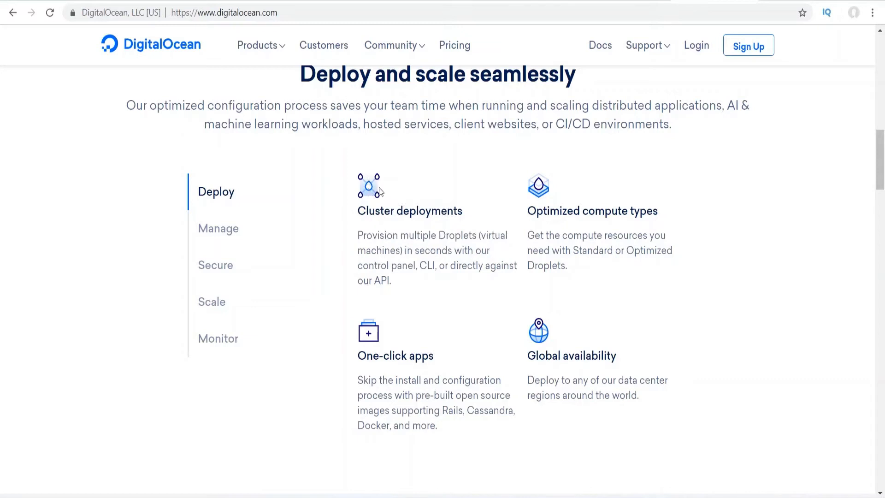
drag(359, 208, 443, 261)
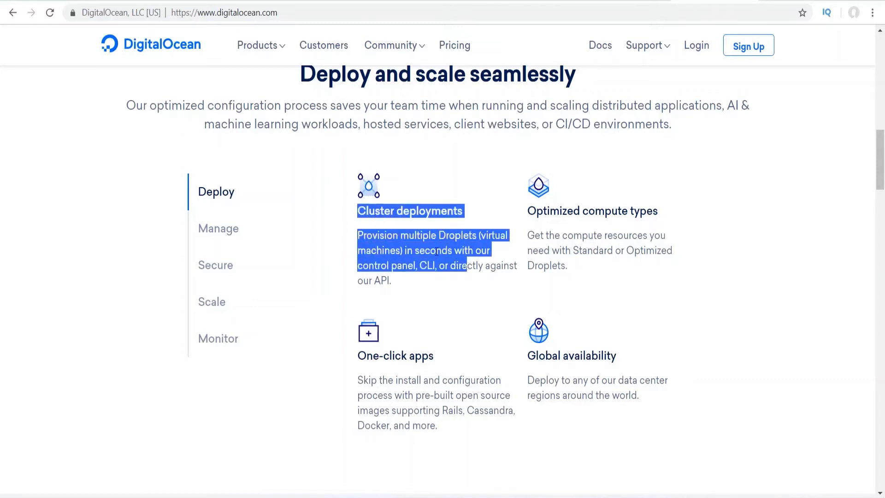
click(418, 244)
click(306, 1)
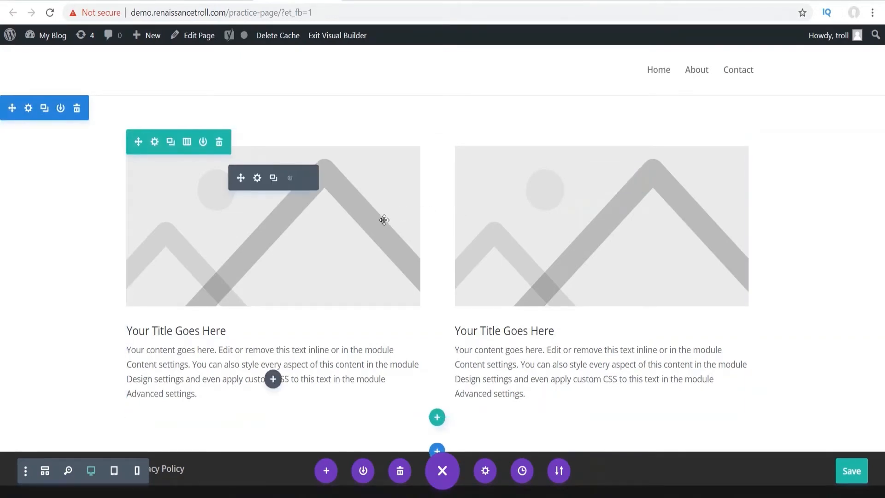
- Open and close the row settings, then delete part of the left blurb's body text
click(152, 143)
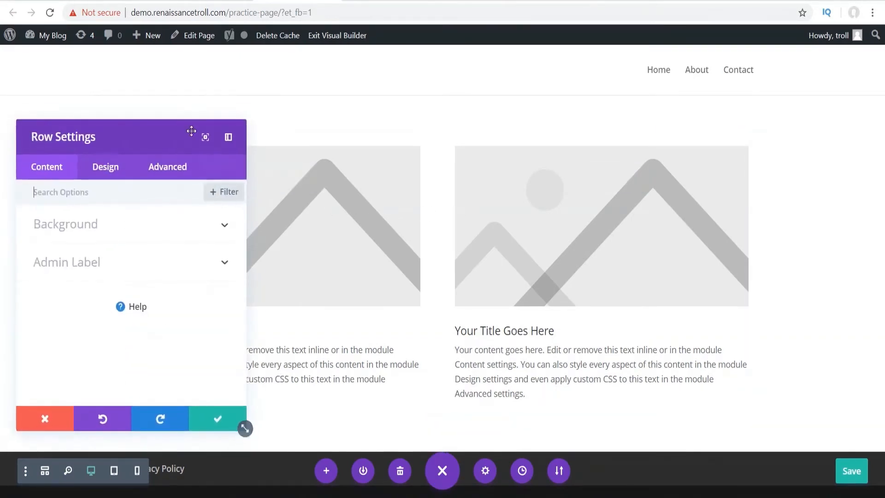
click(209, 422)
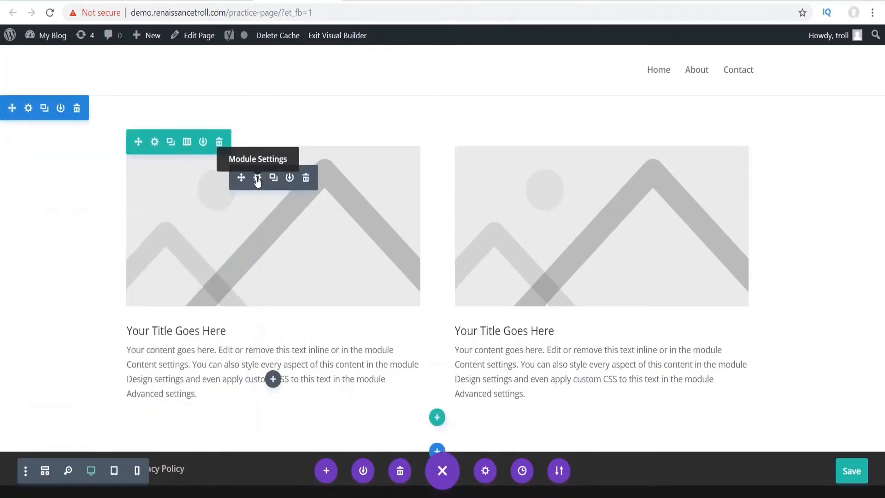
click(257, 178)
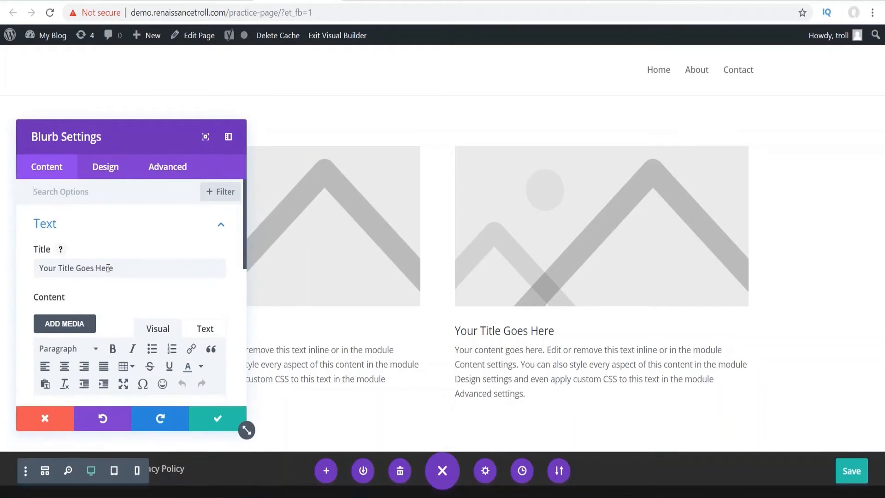
double_click(106, 267)
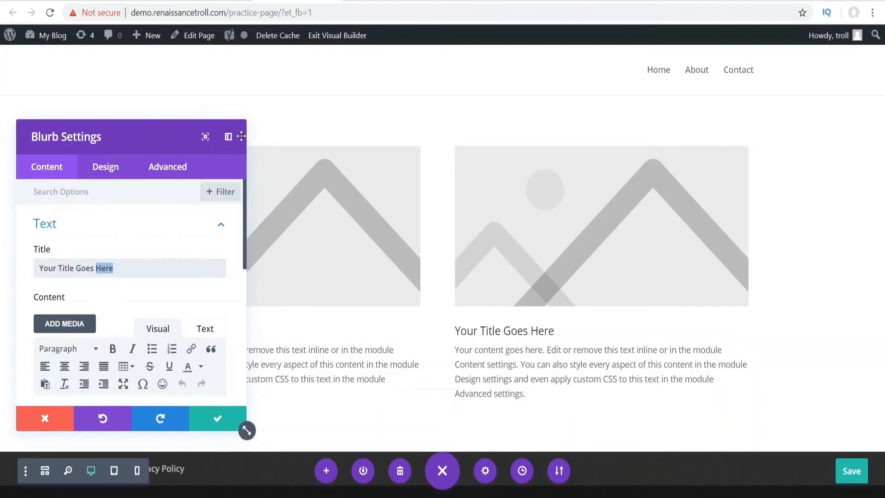
drag(144, 130, 126, 106)
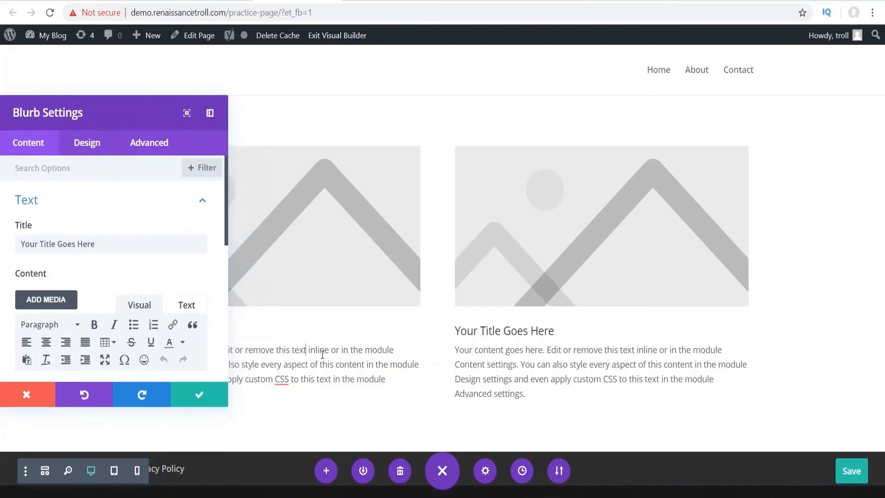
drag(323, 350, 294, 348)
key(BackSpace)
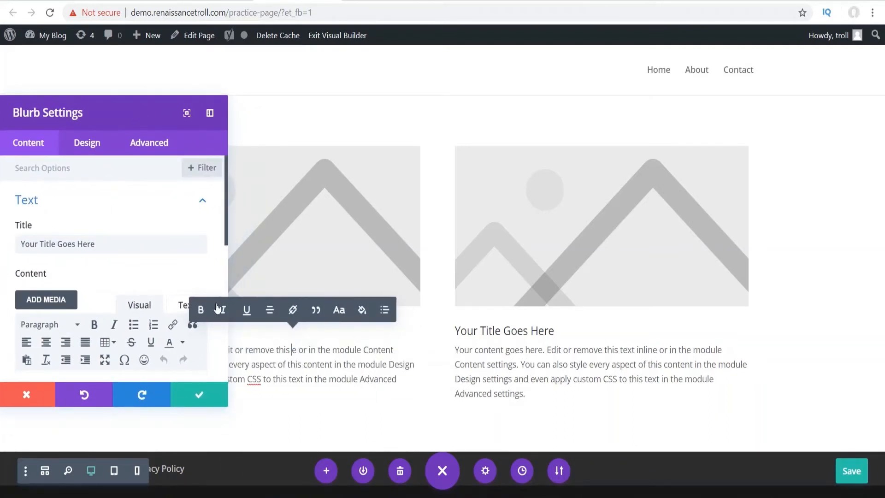
- Switch the left blurb to use an icon and choose the folder icon
scroll(117, 232, down, 1)
scroll(118, 232, down, 4)
scroll(73, 316, down, 4)
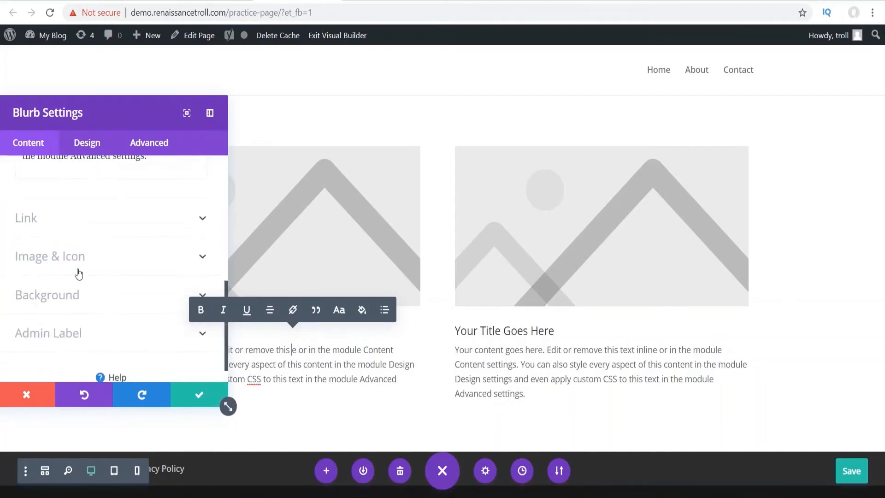
click(72, 255)
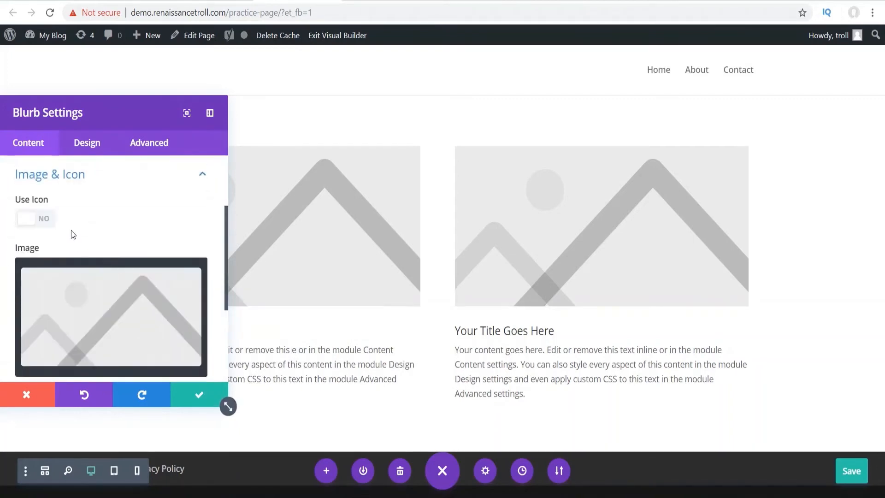
click(29, 225)
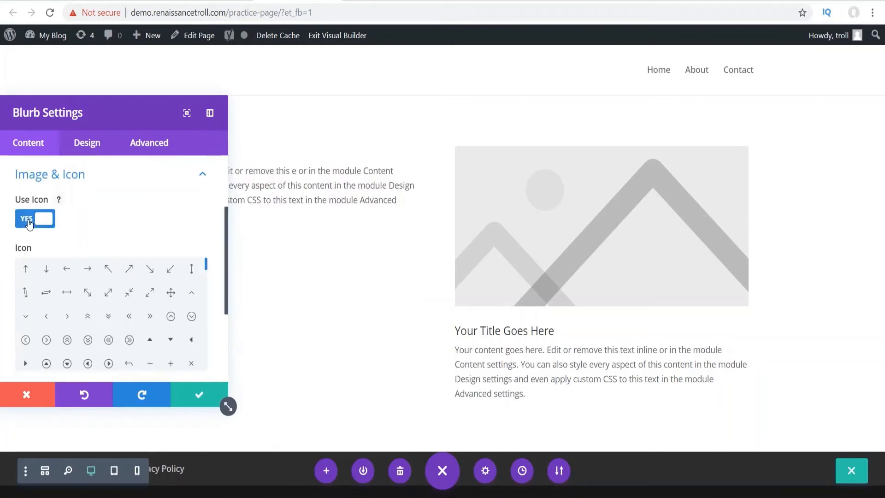
scroll(152, 253, down, 2)
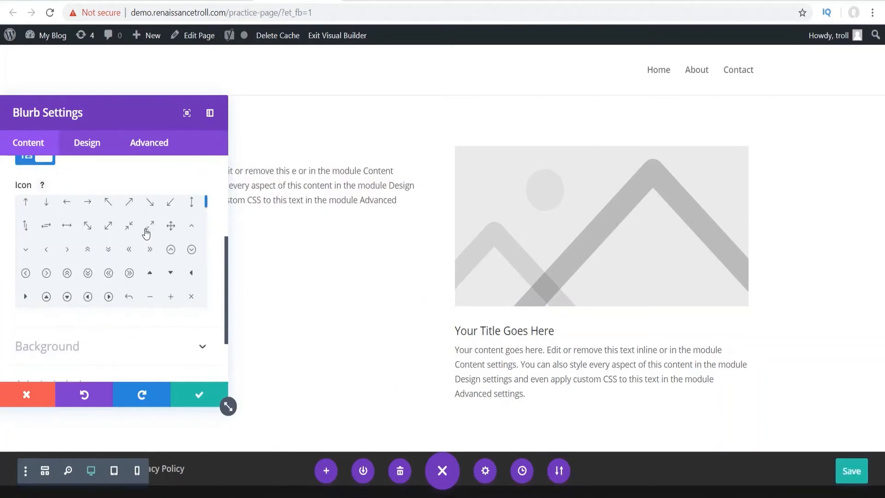
scroll(148, 231, down, 6)
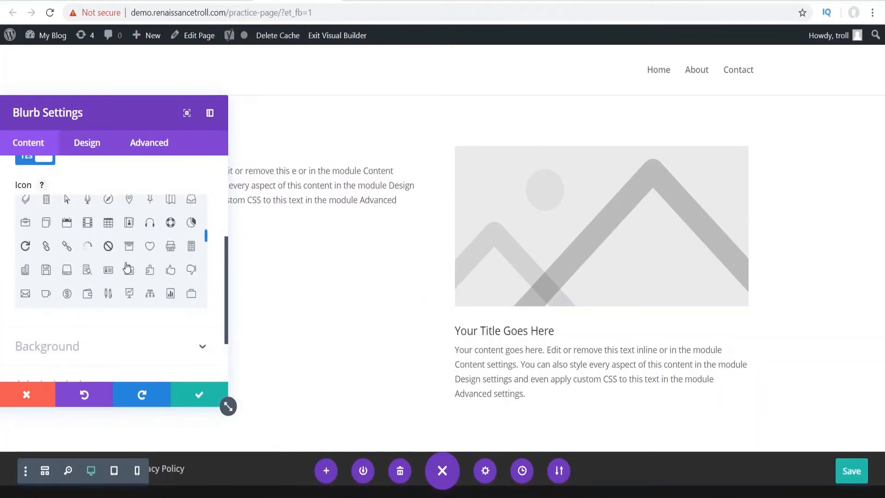
scroll(121, 254, up, 6)
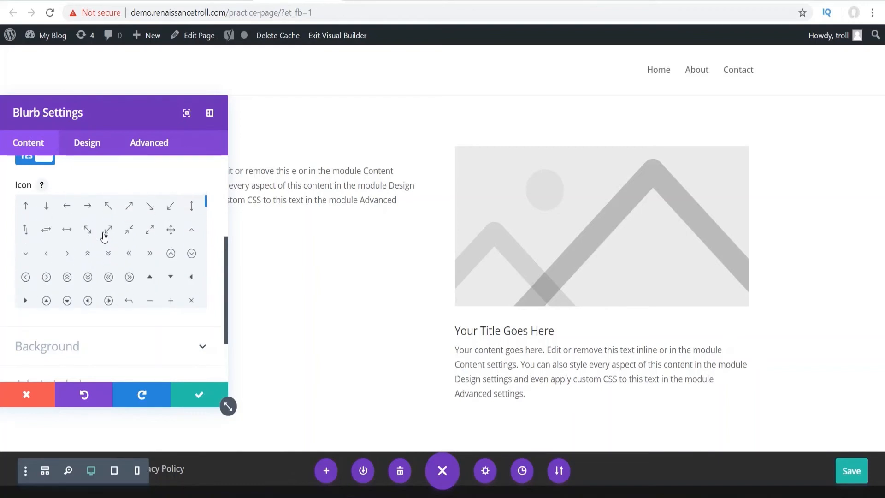
scroll(102, 264, down, 5)
click(109, 270)
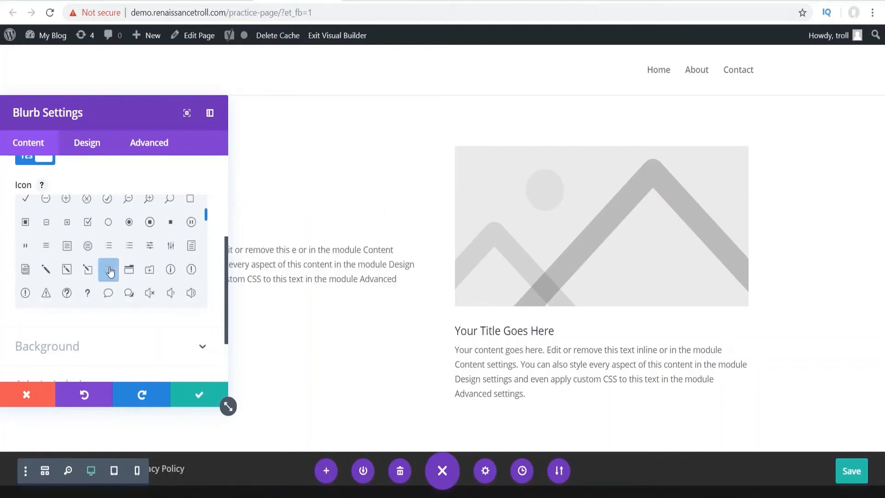
- Colour the left blurb's folder icon purple, after trying black and yellow
click(87, 143)
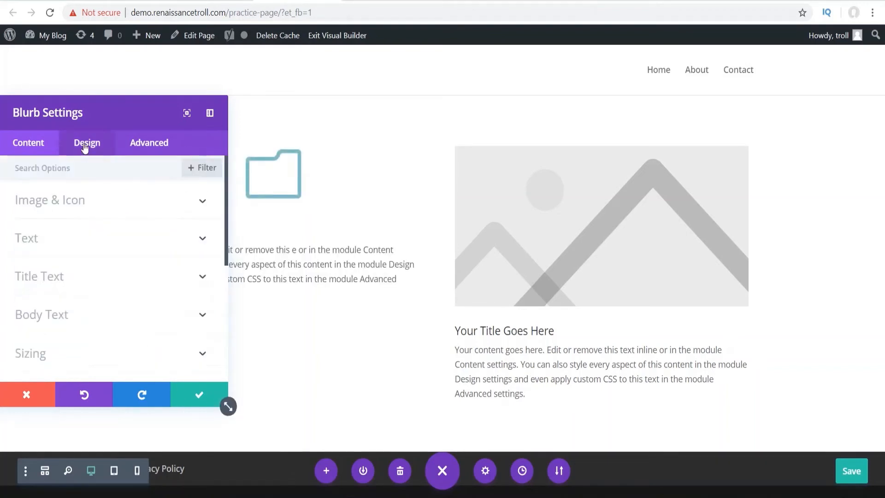
click(65, 212)
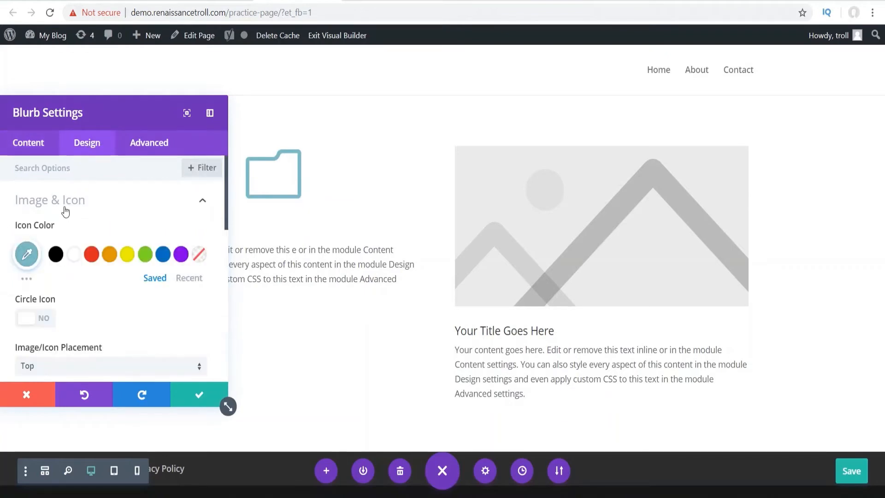
click(56, 254)
click(127, 255)
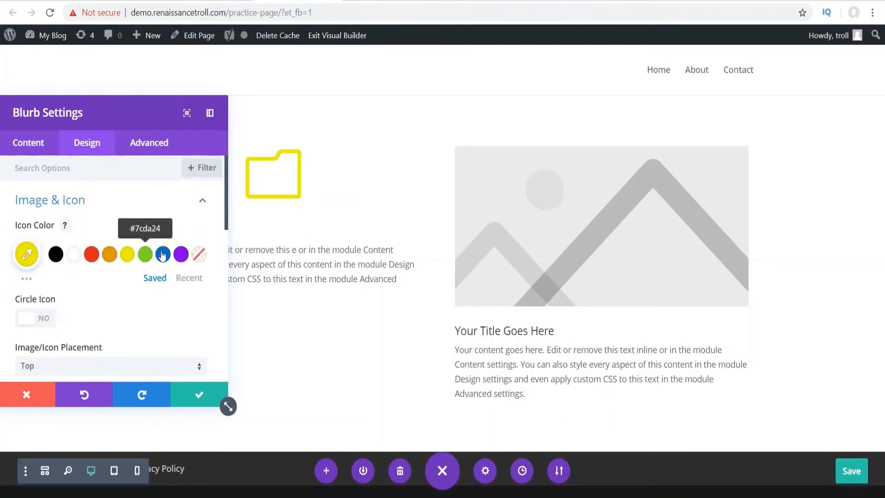
click(181, 254)
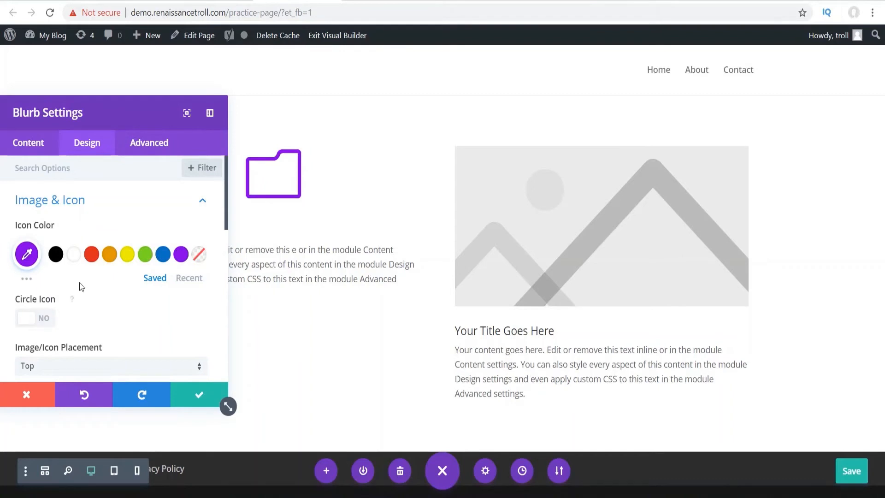
- Try a circle behind the icon, remove it, and place the icon left of the text
scroll(60, 284, down, 2)
click(41, 259)
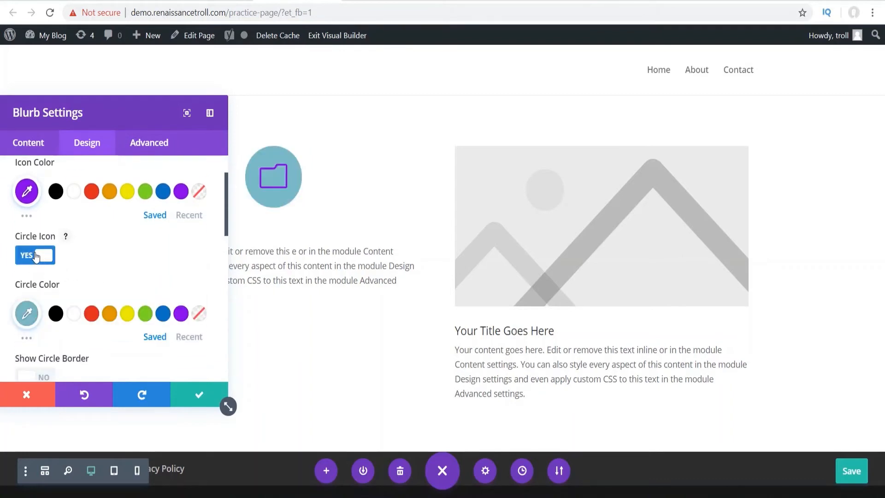
click(24, 260)
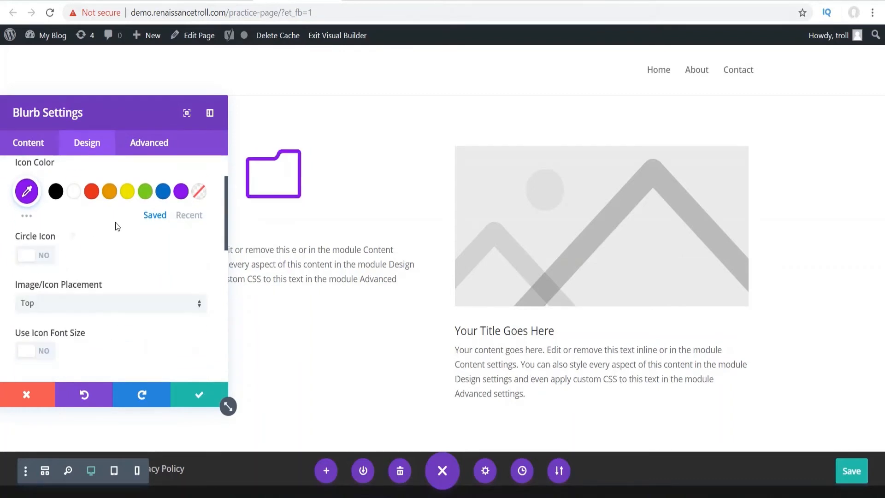
scroll(115, 222, down, 2)
click(55, 247)
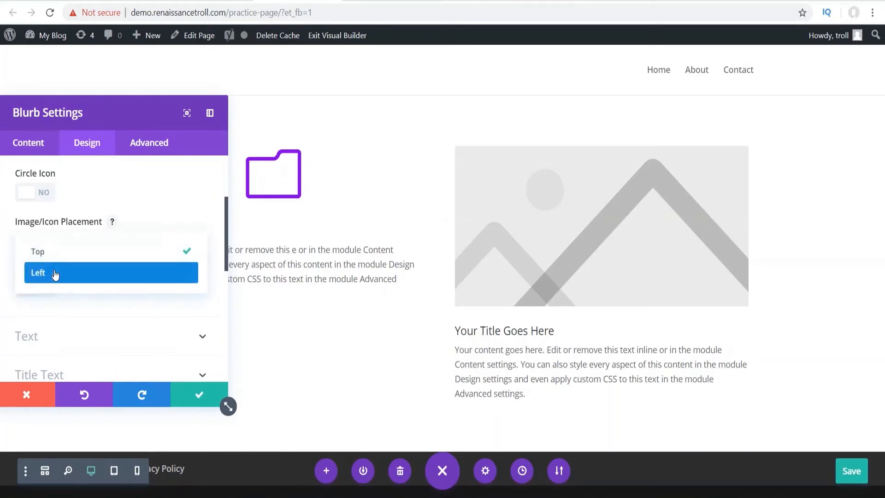
click(55, 274)
- Turn on a custom icon font size and shrink the folder icon to 33px in the docked sidebar
click(27, 289)
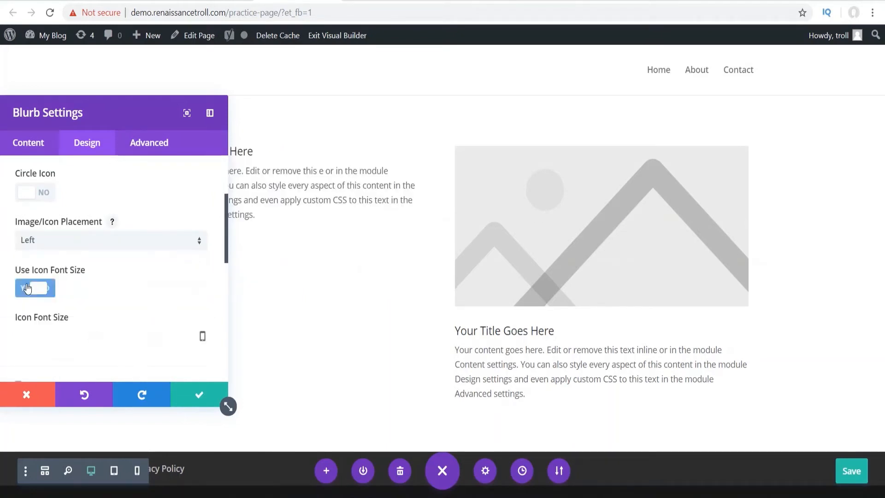
scroll(71, 265, down, 2)
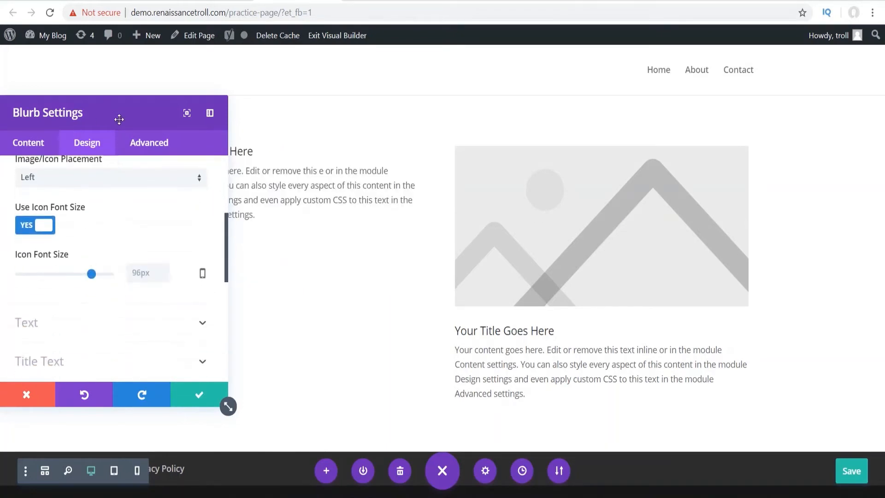
click(210, 113)
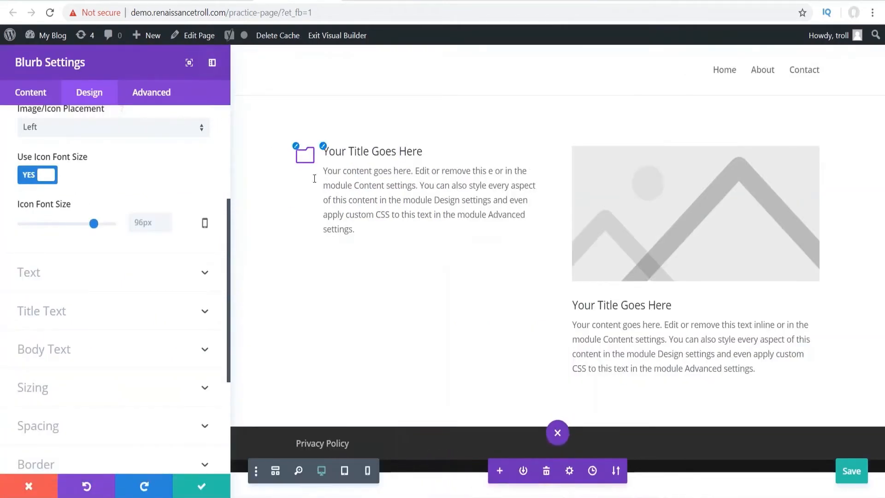
drag(96, 224, 45, 223)
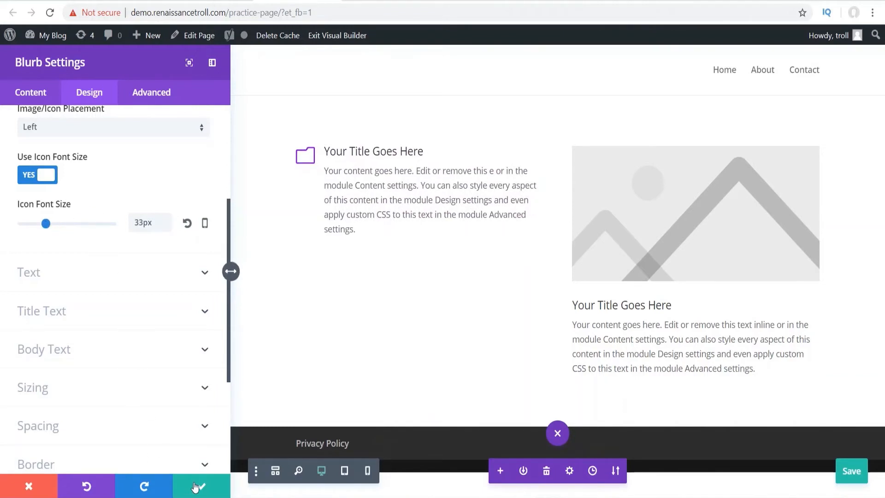
- Save the left blurb, then copy its module styles onto the right image module
click(202, 486)
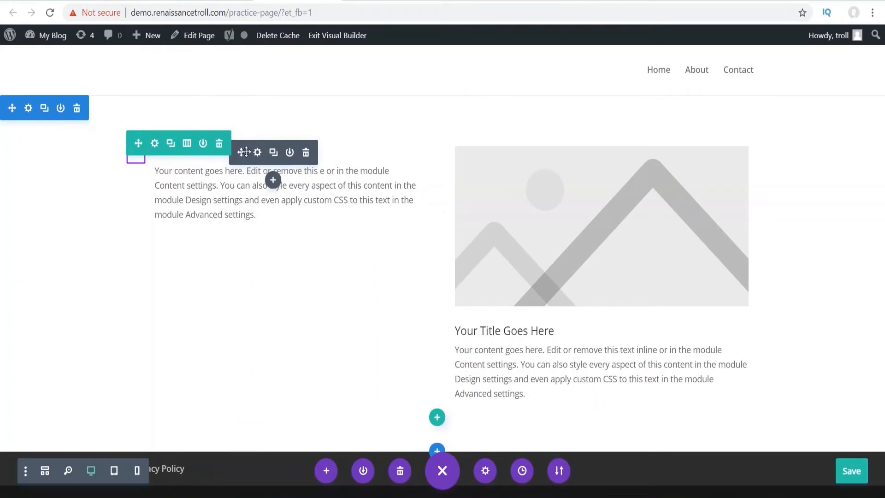
right_click(255, 161)
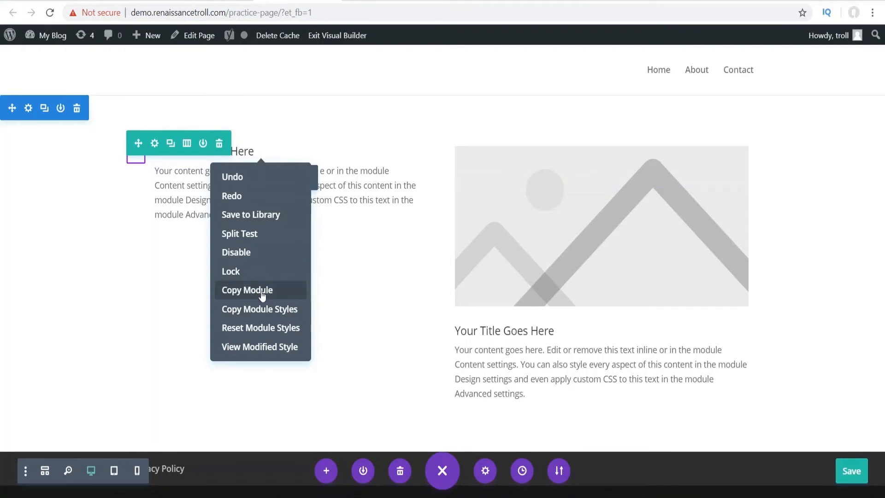
click(271, 310)
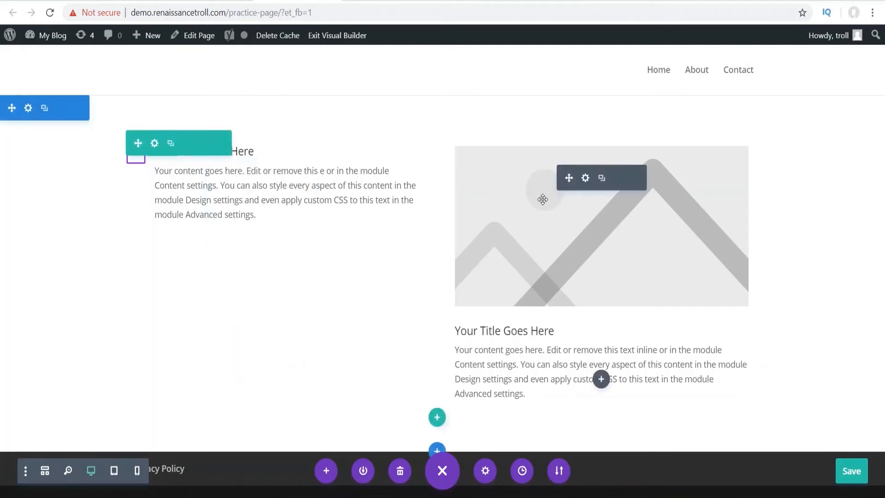
right_click(549, 203)
click(542, 373)
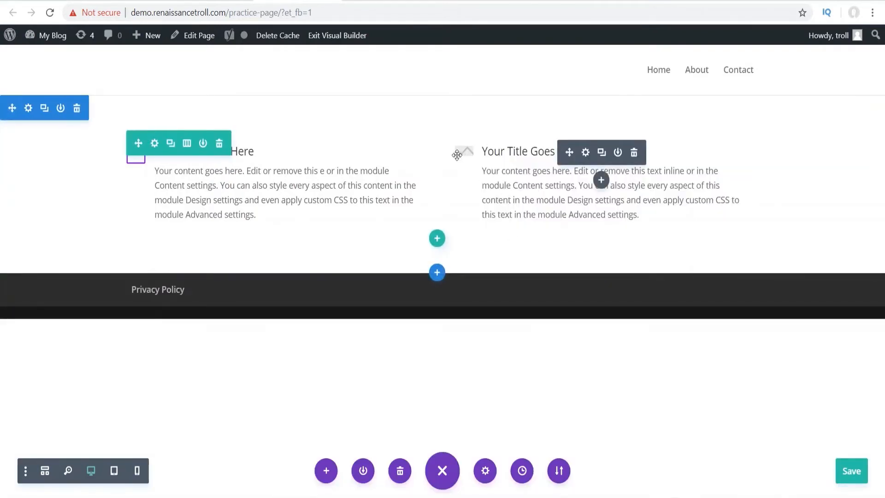
- Switch the right blurb from an image to an icon and choose the purple ↙ down-left arrow
click(585, 153)
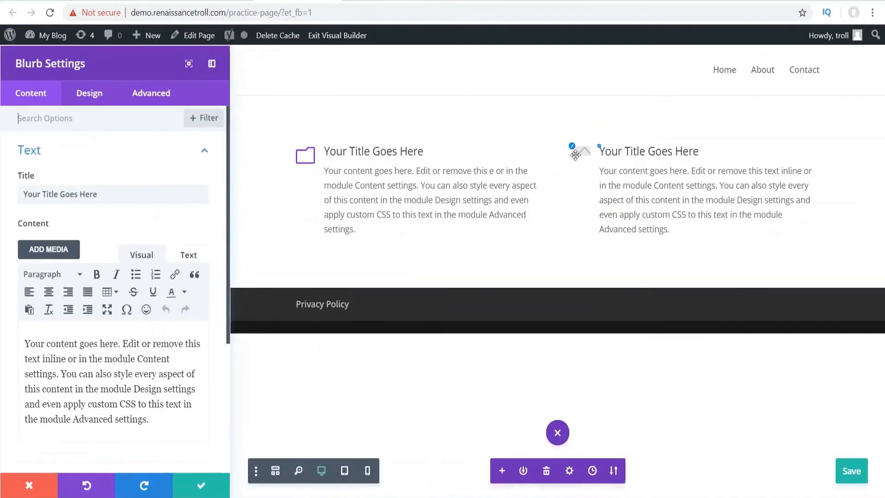
scroll(134, 198, down, 4)
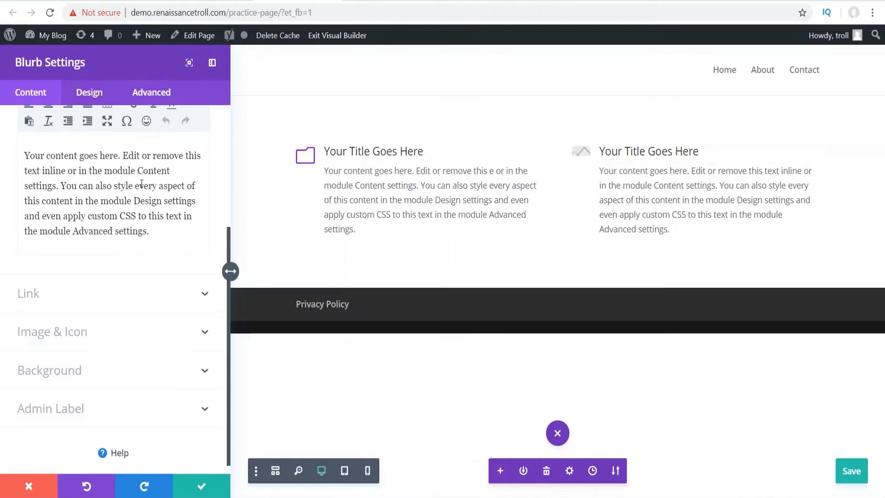
click(73, 338)
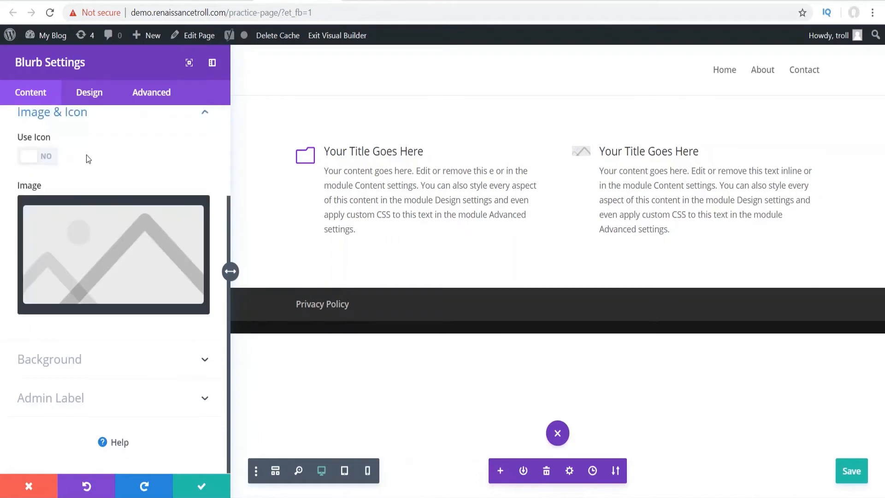
click(40, 169)
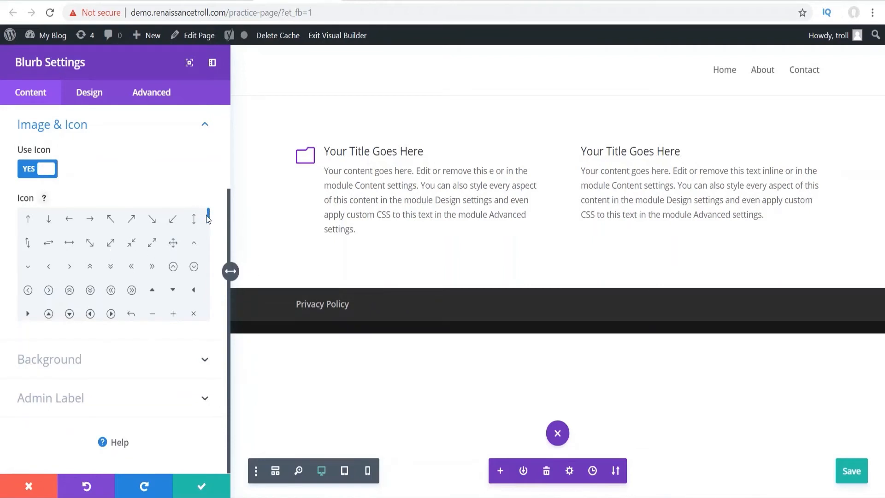
scroll(115, 192, up, 3)
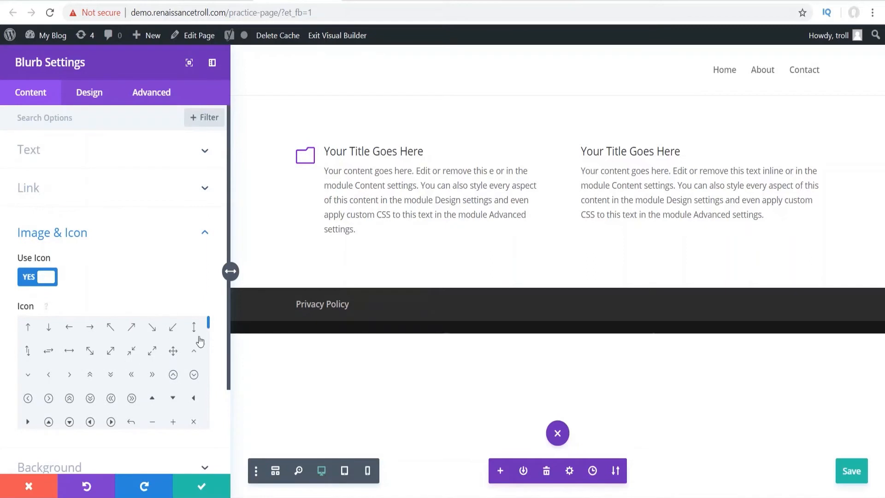
click(173, 329)
scroll(147, 334, down, 5)
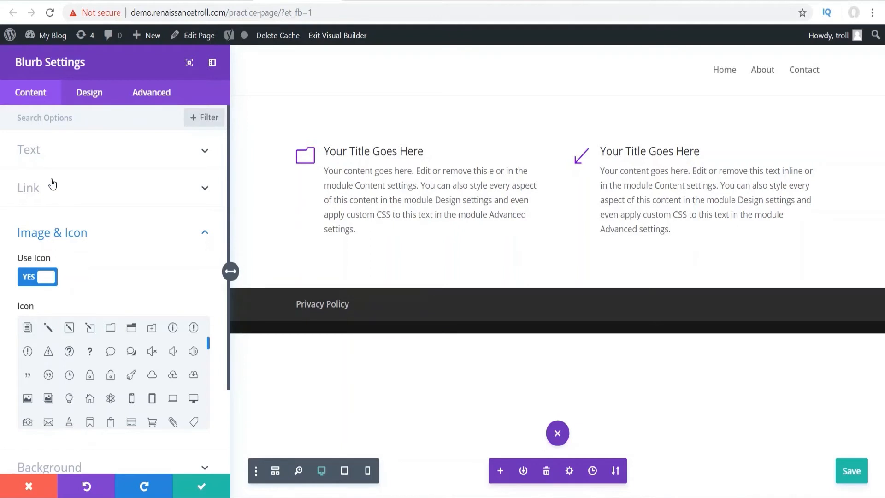
click(58, 193)
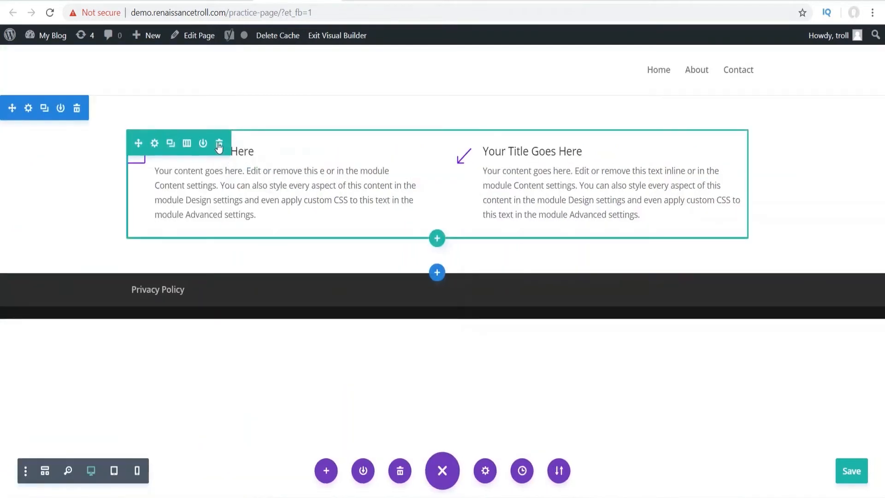
- Replace the two-blurb row with a one-column row holding a Call To Action module, found via 'call'
click(225, 145)
click(437, 146)
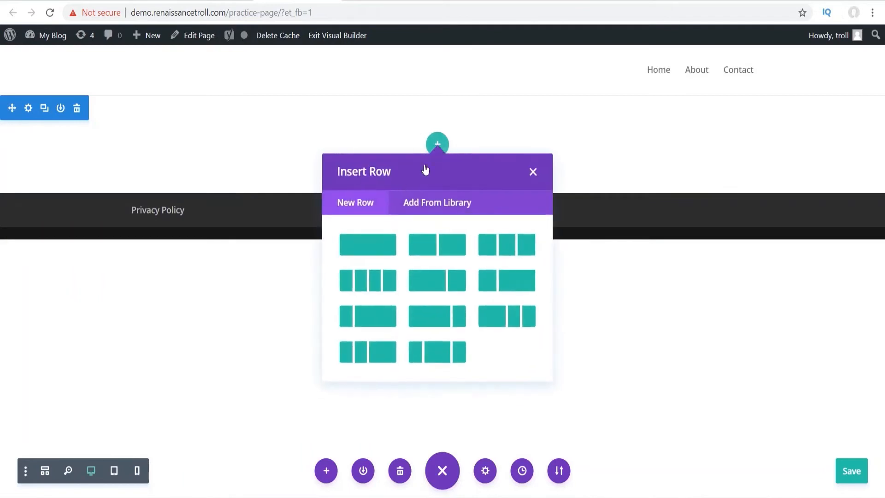
click(368, 245)
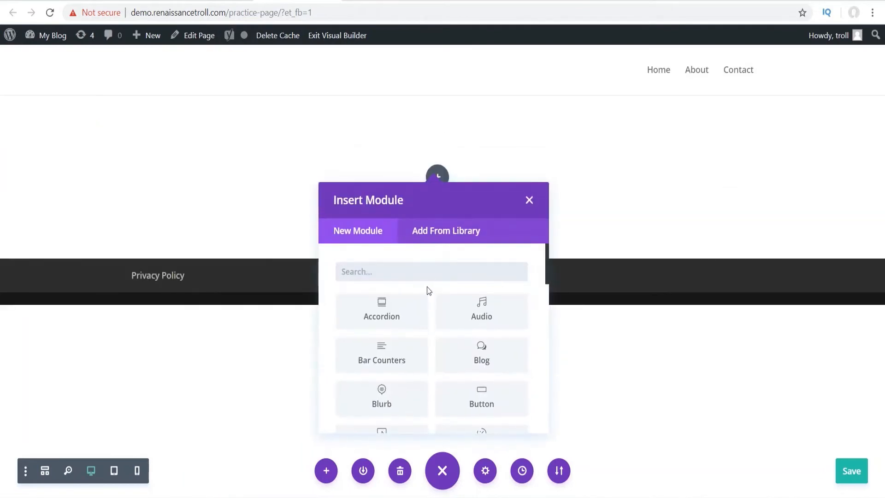
text(call)
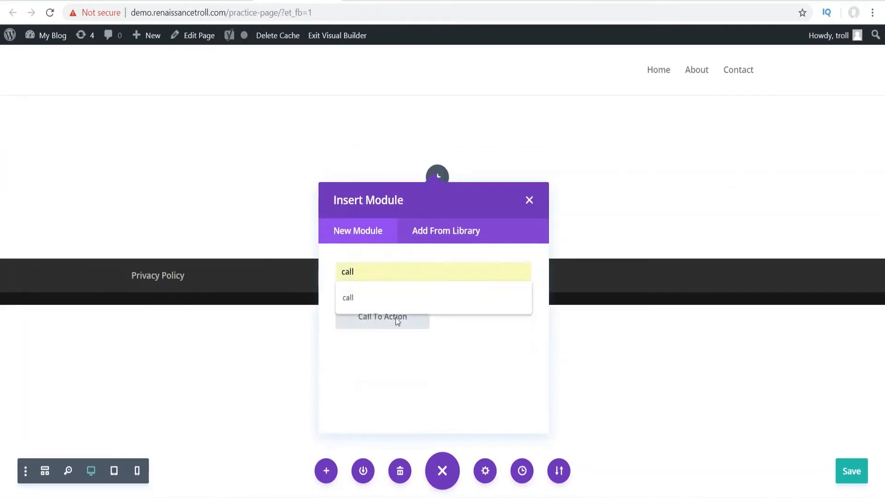
click(396, 330)
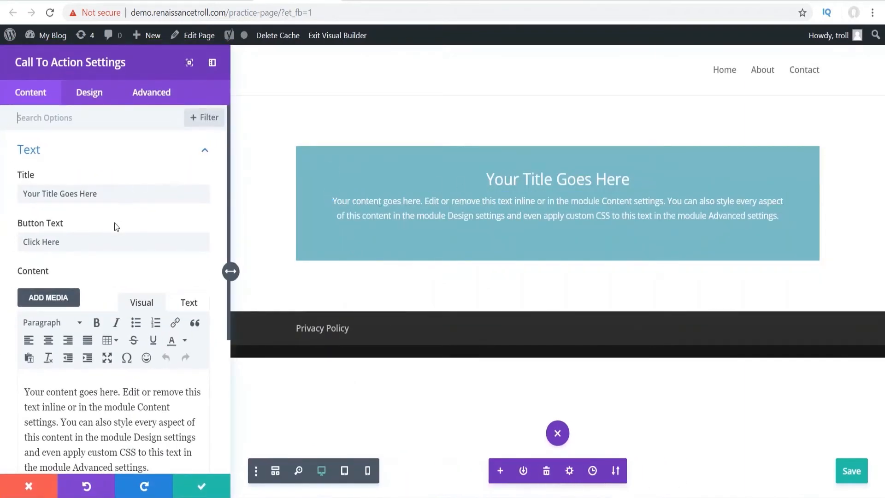
- Enter 'w' as the Call To Action button URL and save the module
scroll(115, 222, down, 5)
click(64, 323)
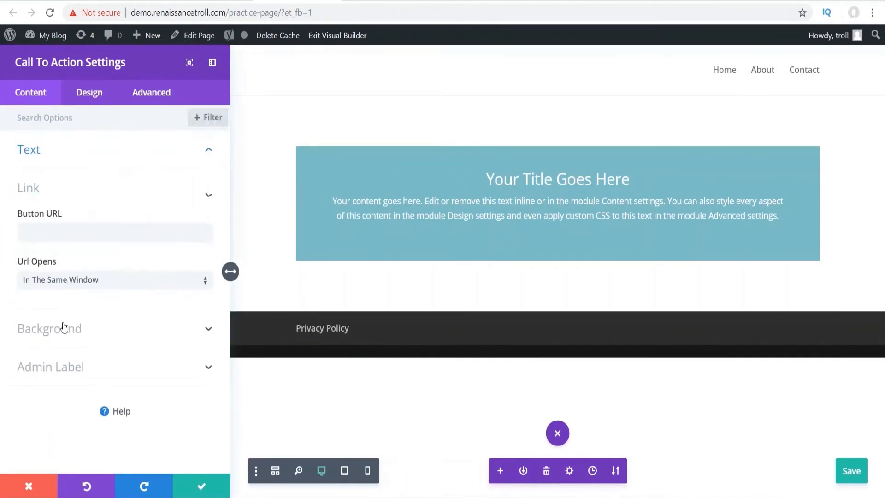
click(60, 231)
text(www.)
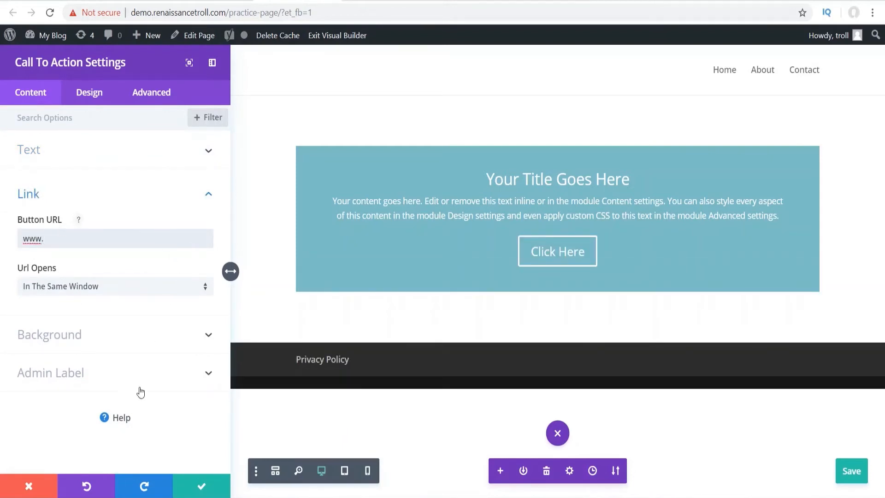
click(196, 480)
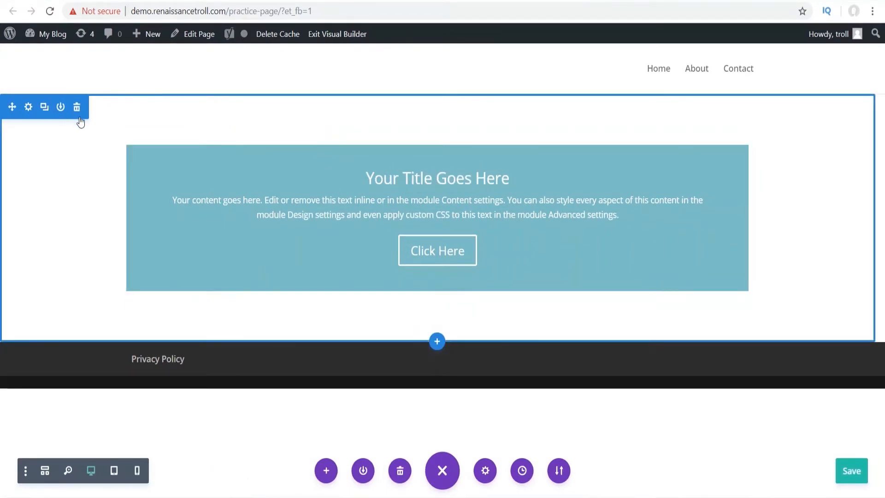
- Give the section behind the Call To Action a purple #8300e9 background colour and save
click(29, 109)
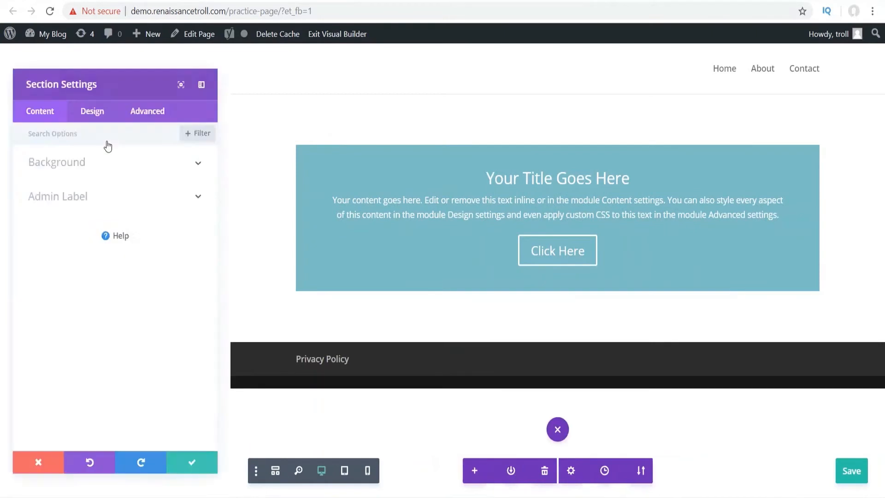
click(70, 160)
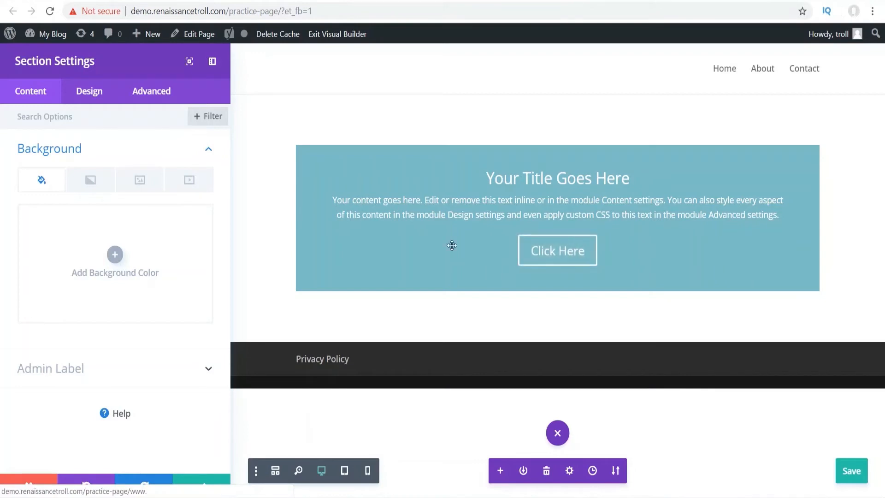
click(110, 253)
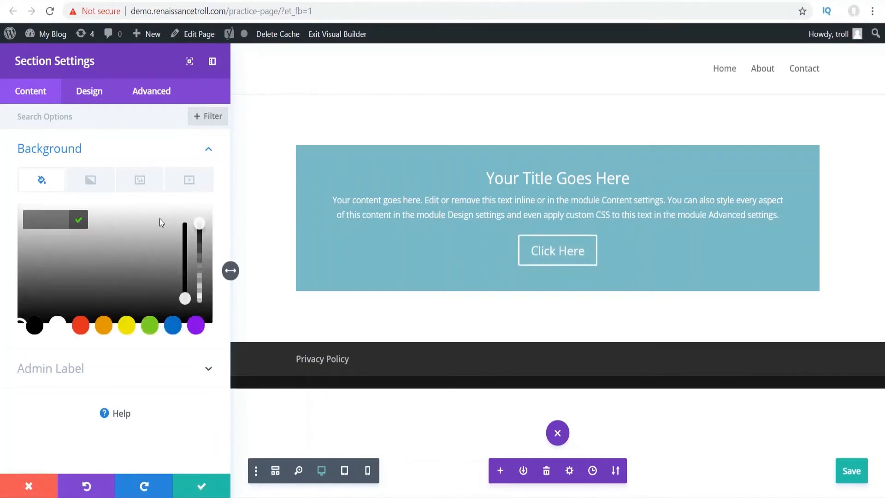
click(199, 323)
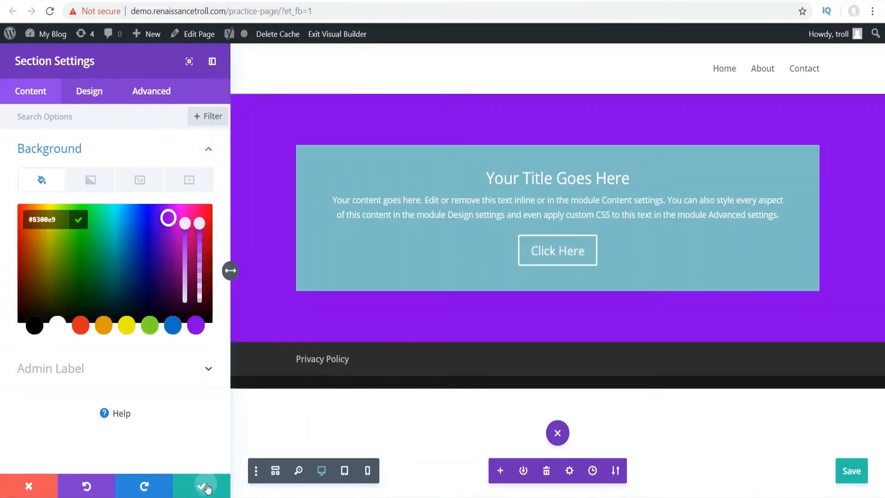
click(202, 484)
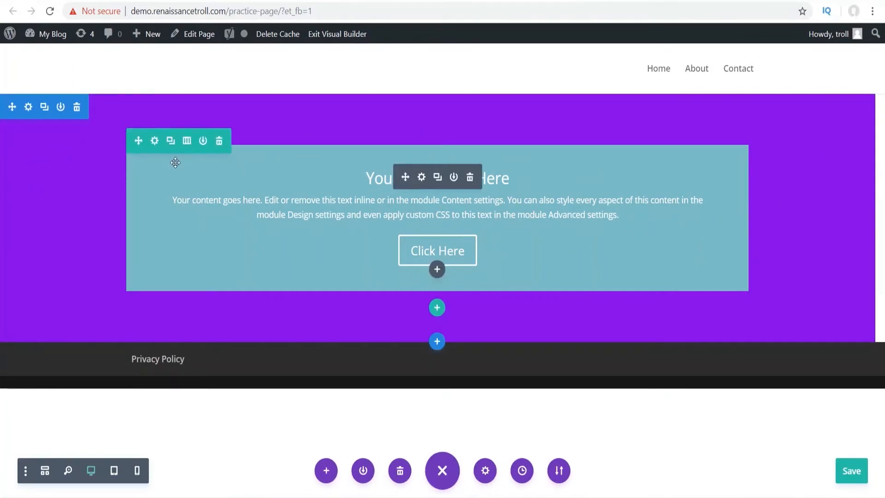
- Change the Call To Action module's background from teal to purple #8300e9 and save
mouse_move(414, 194)
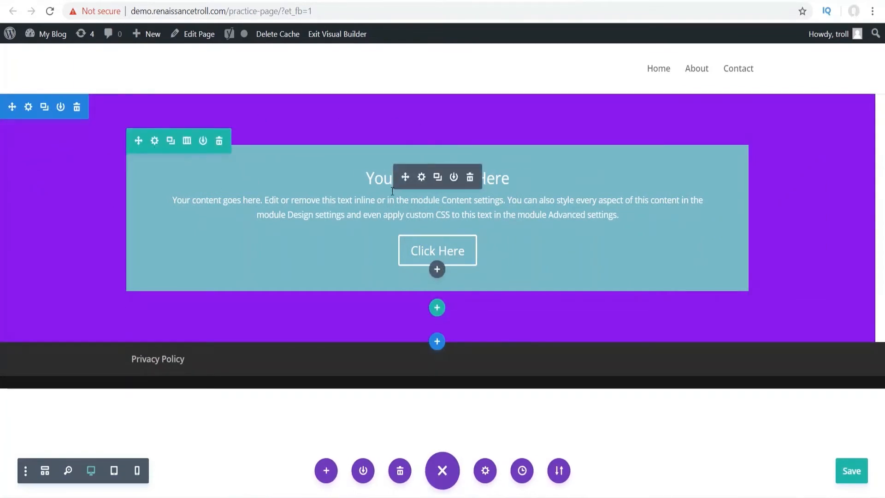
click(421, 177)
scroll(119, 212, down, 3)
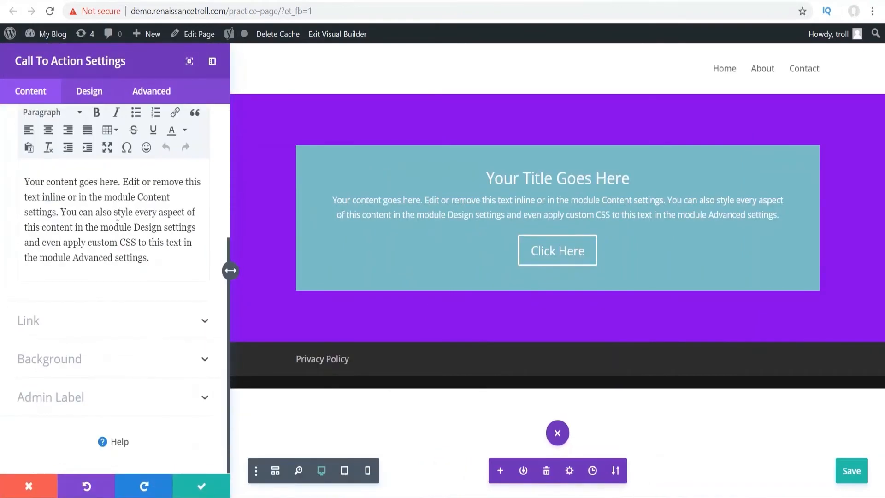
click(53, 358)
click(148, 227)
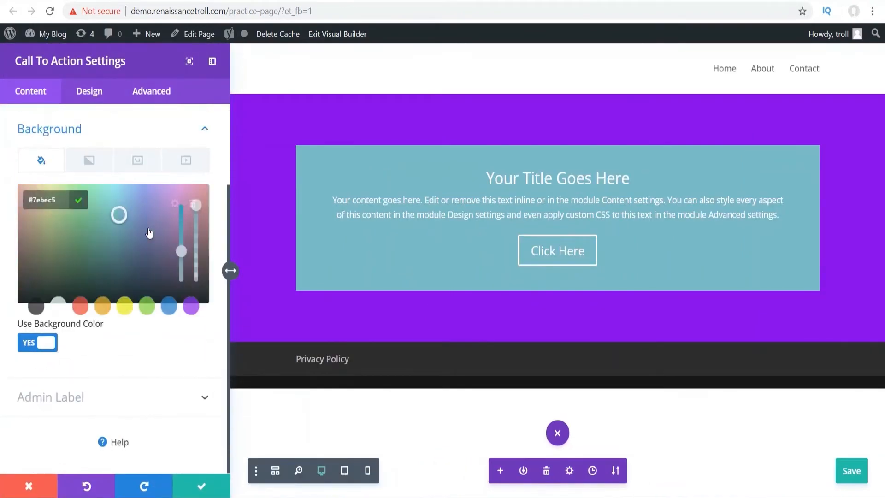
click(194, 306)
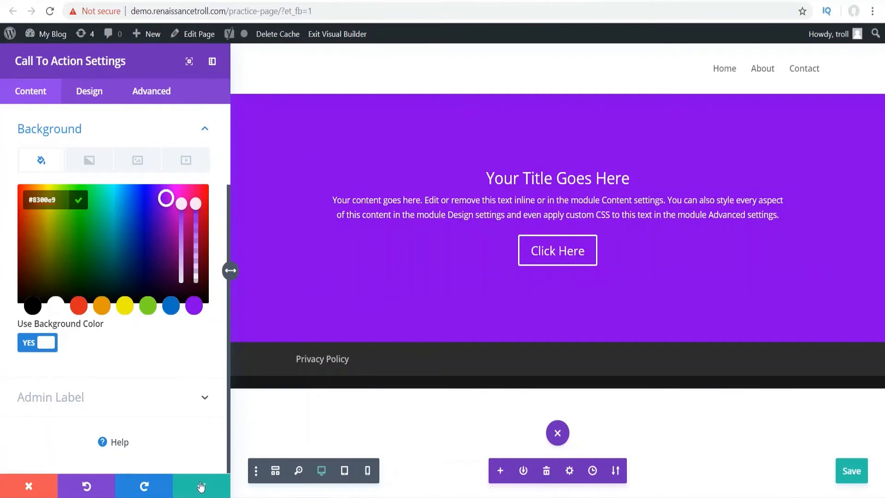
click(202, 486)
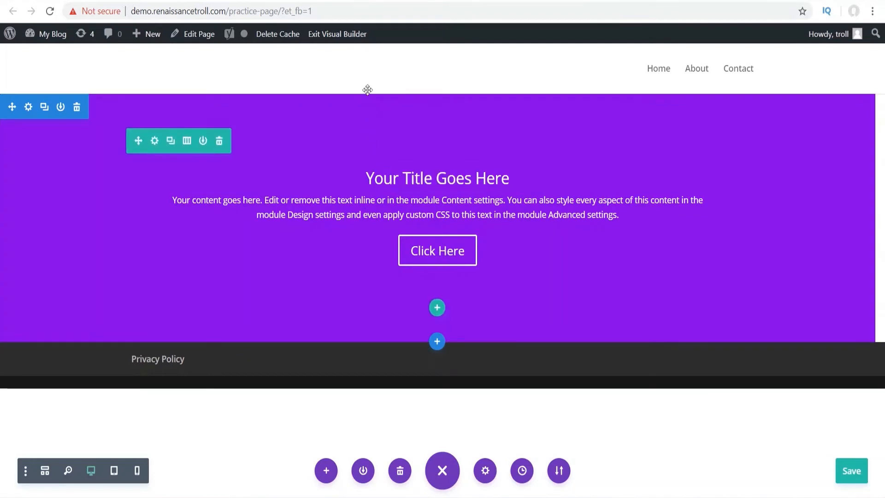
- Reduce the section's top padding to 36px, then add a fullwidth section with a Fullwidth Slider below
mouse_move(365, 109)
mouse_down()
mouse_move(366, 64)
mouse_move(364, 102)
mouse_up()
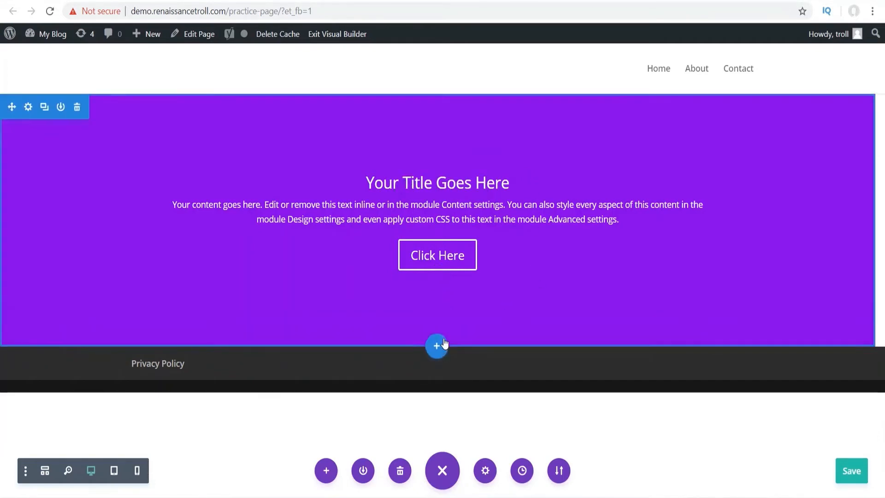
click(438, 347)
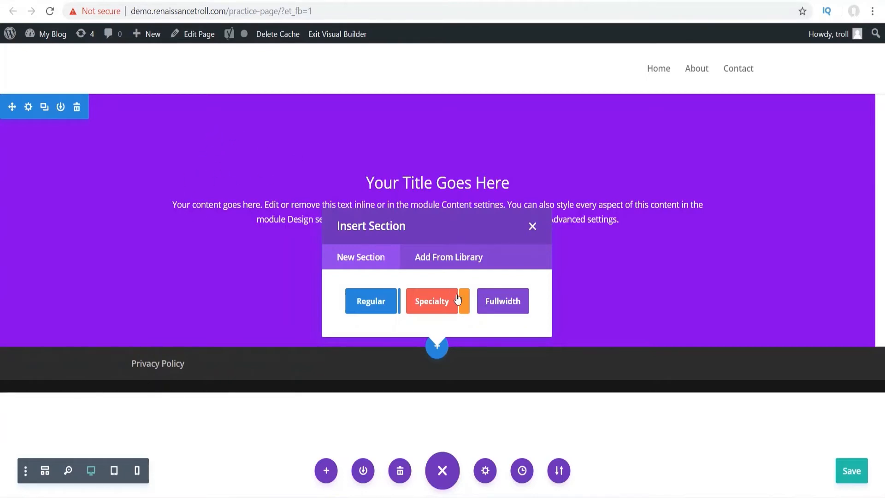
click(507, 305)
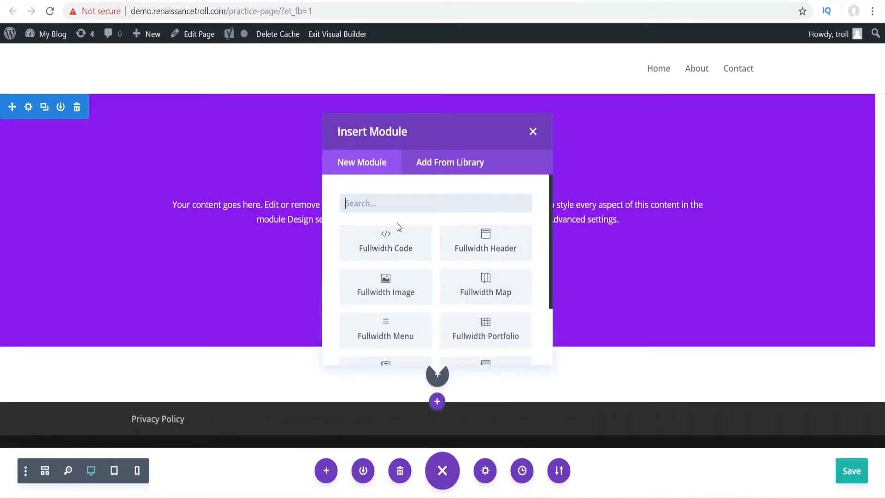
scroll(397, 223, down, 2)
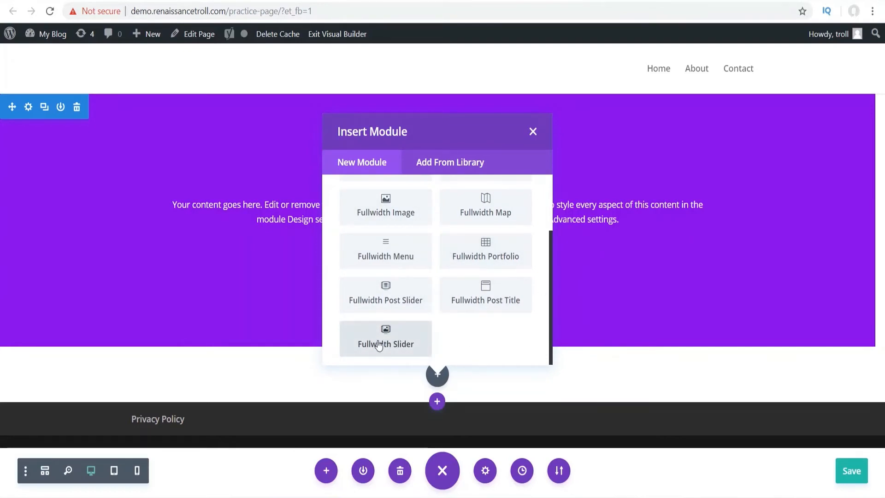
click(395, 347)
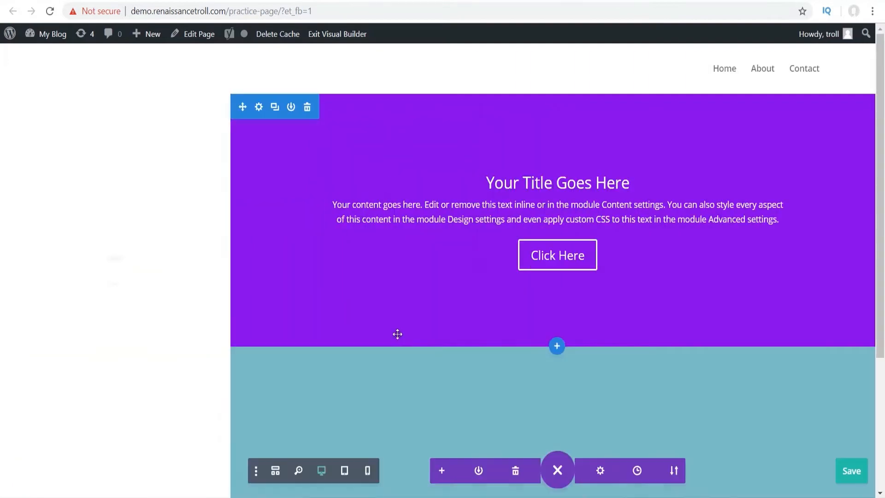
- Preview the slider's next slide, view its background options, then open the first slide's settings
scroll(512, 311, down, 4)
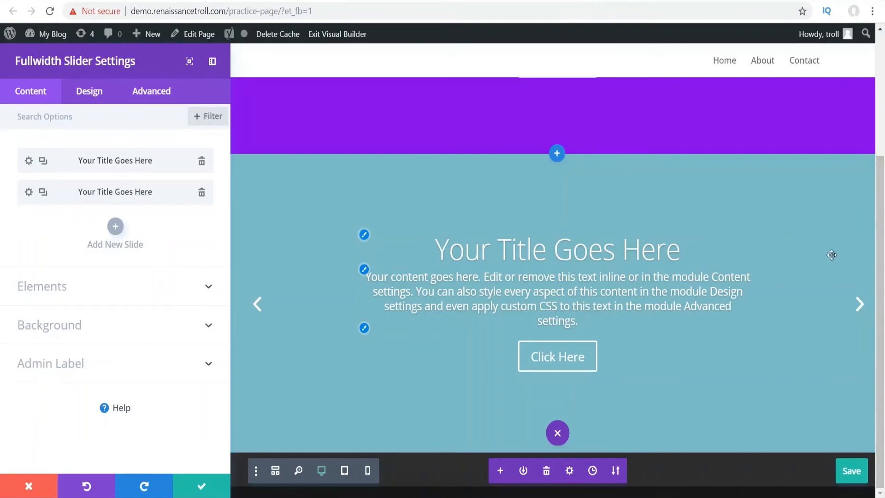
click(862, 305)
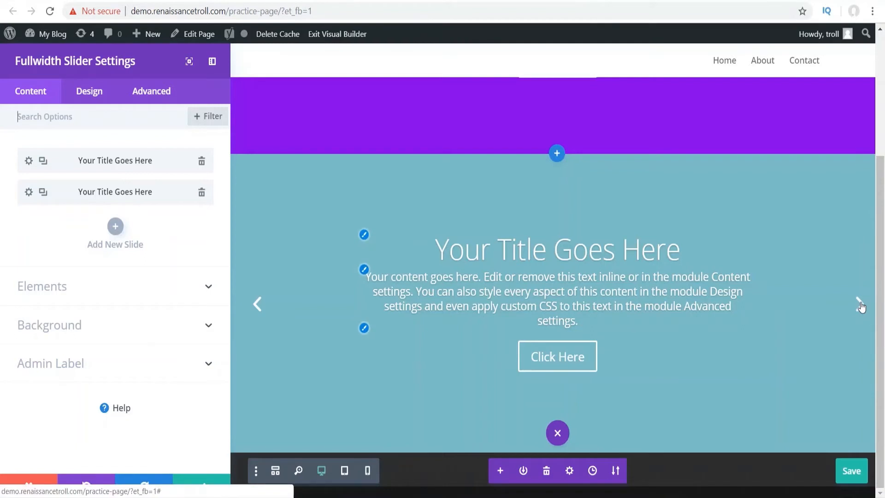
click(860, 303)
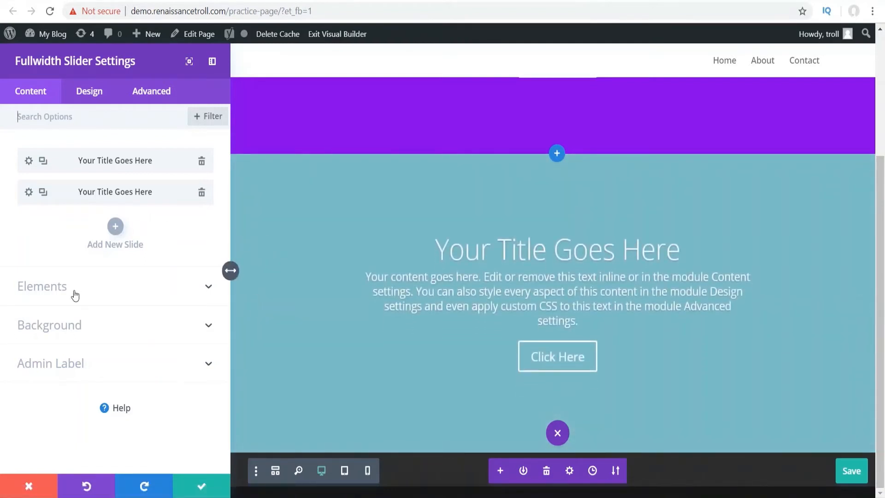
click(71, 330)
scroll(81, 185, down, 3)
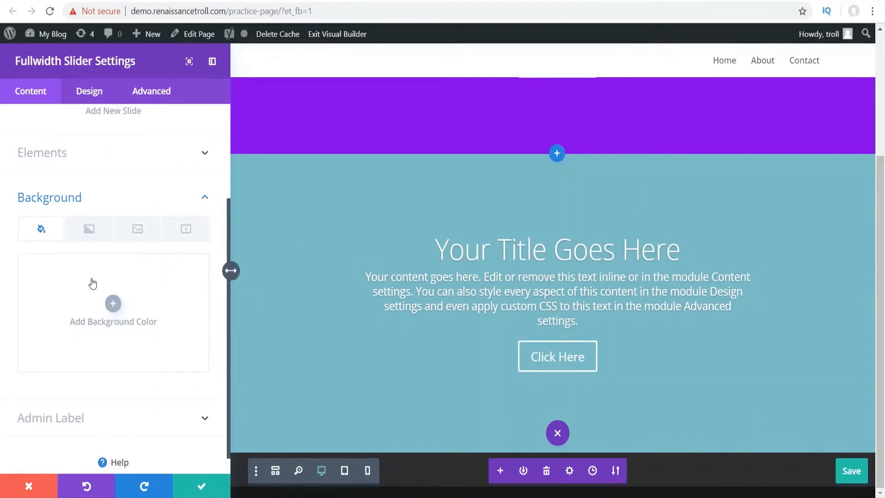
scroll(98, 302, up, 5)
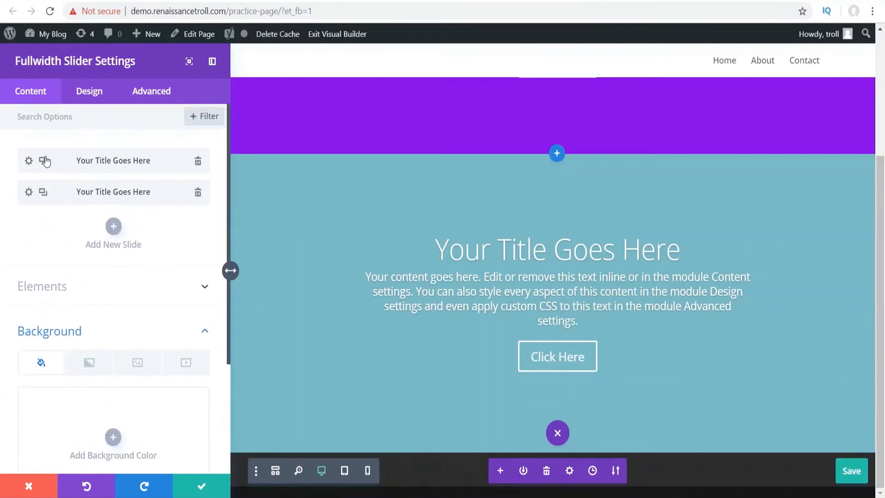
click(28, 162)
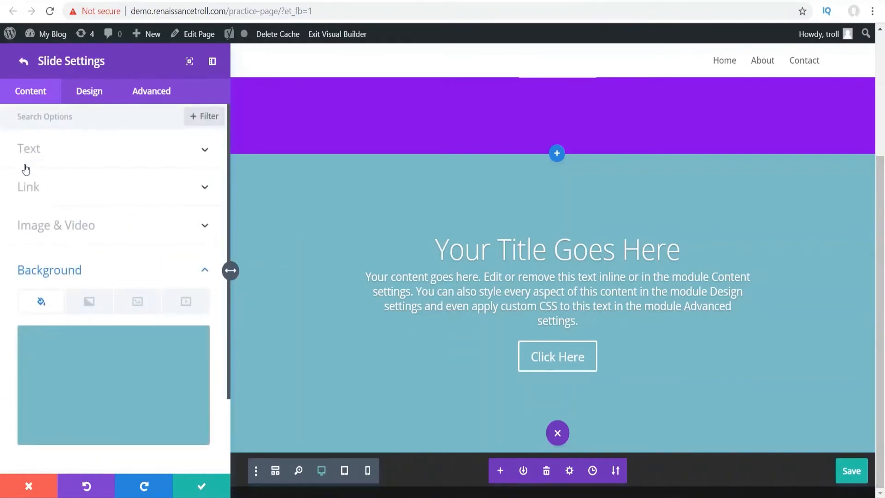
- Turn on a background overlay for the first slide, review its image filter options, and close Slide Settings
click(92, 101)
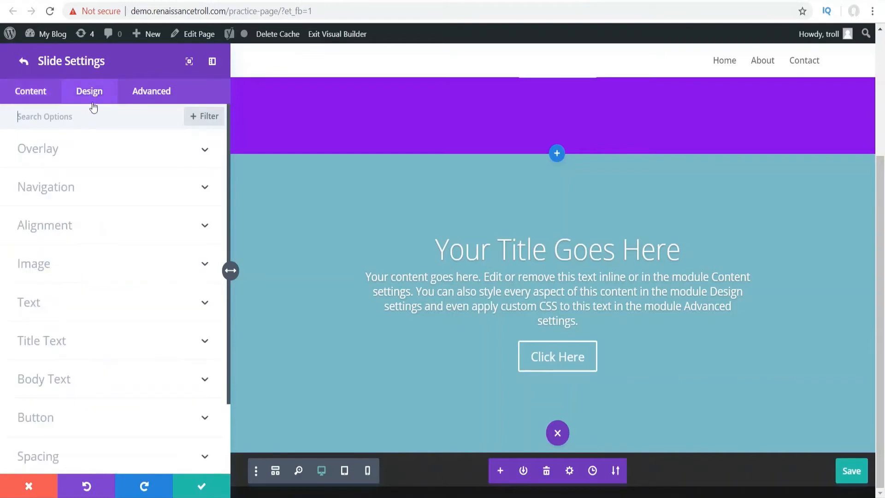
click(72, 168)
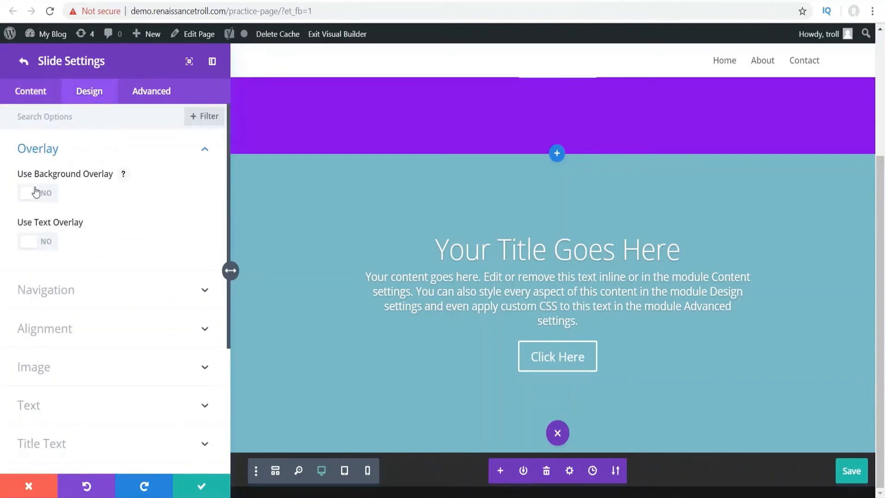
click(36, 193)
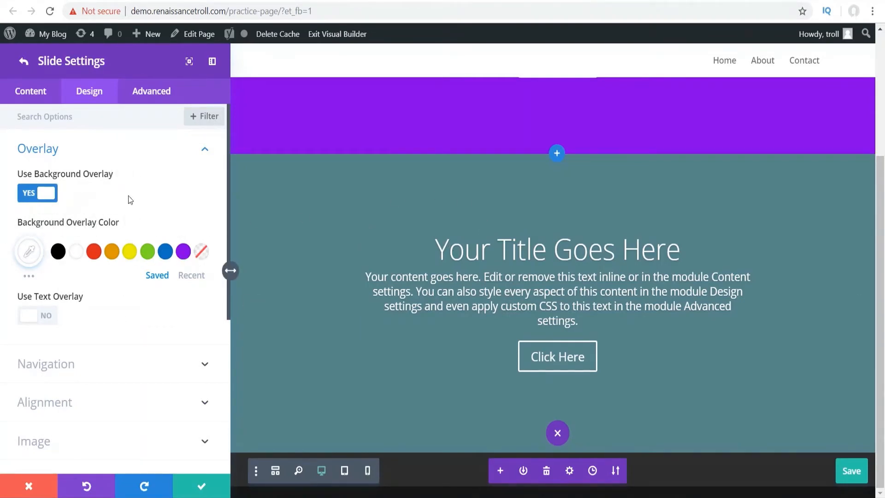
click(36, 94)
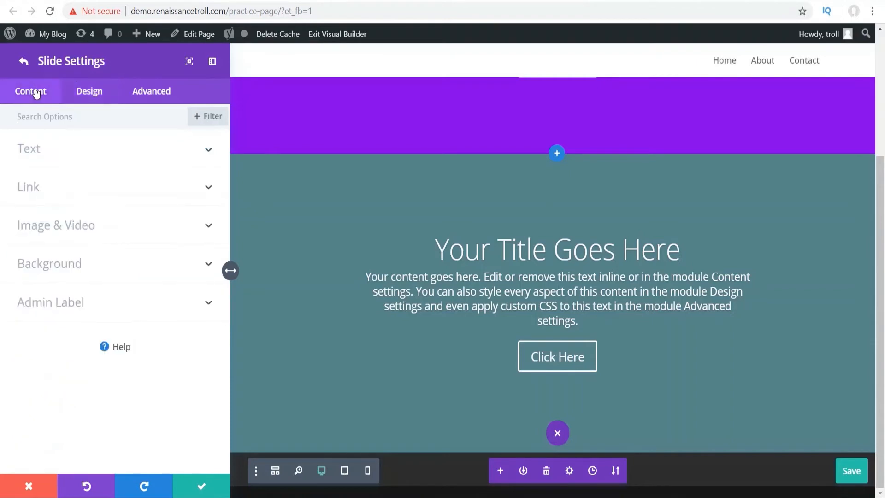
click(87, 96)
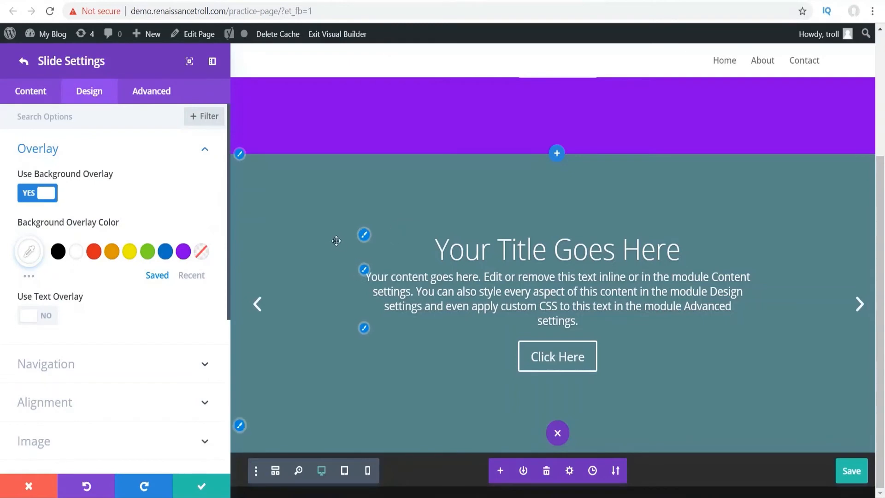
scroll(75, 233, down, 1)
scroll(75, 231, up, 1)
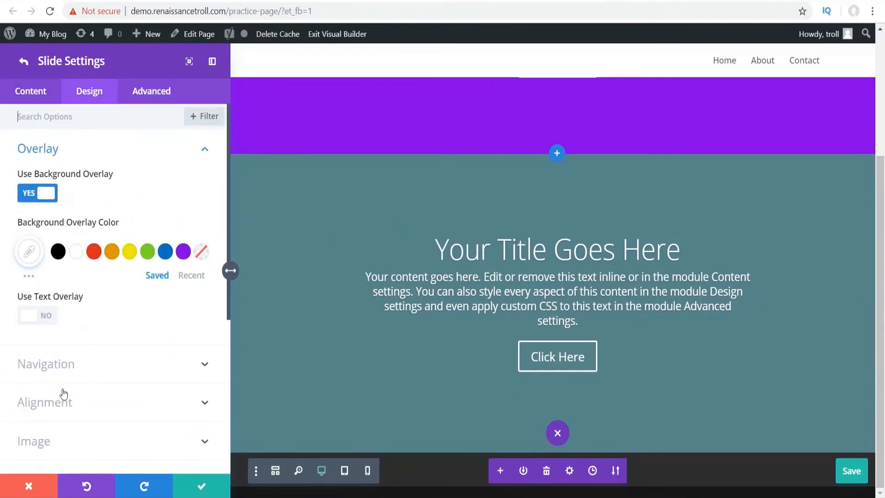
click(60, 438)
scroll(126, 226, down, 6)
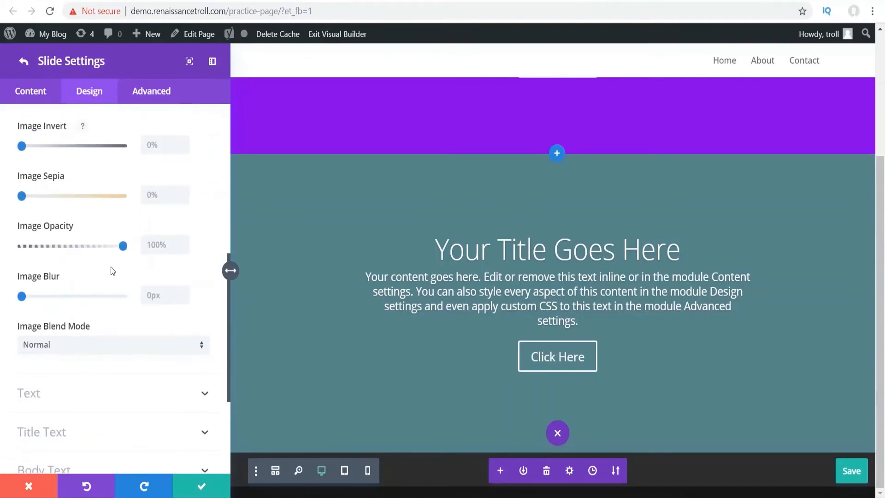
scroll(112, 271, up, 3)
click(49, 93)
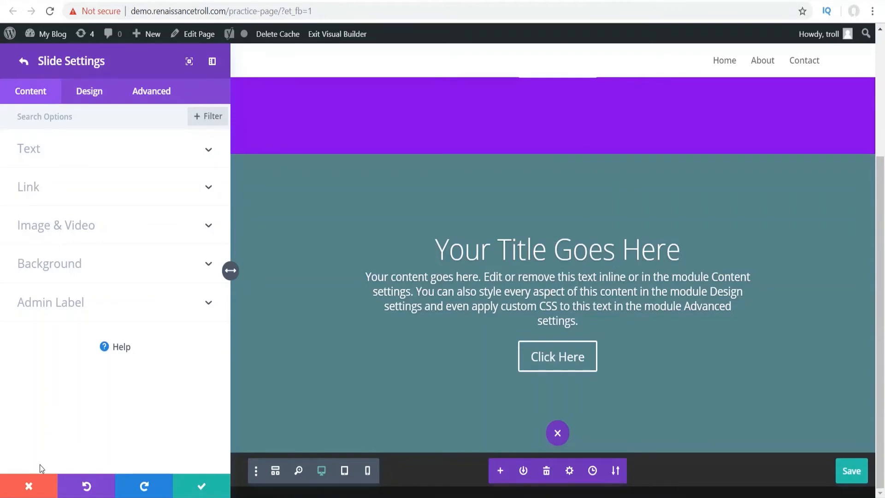
click(35, 483)
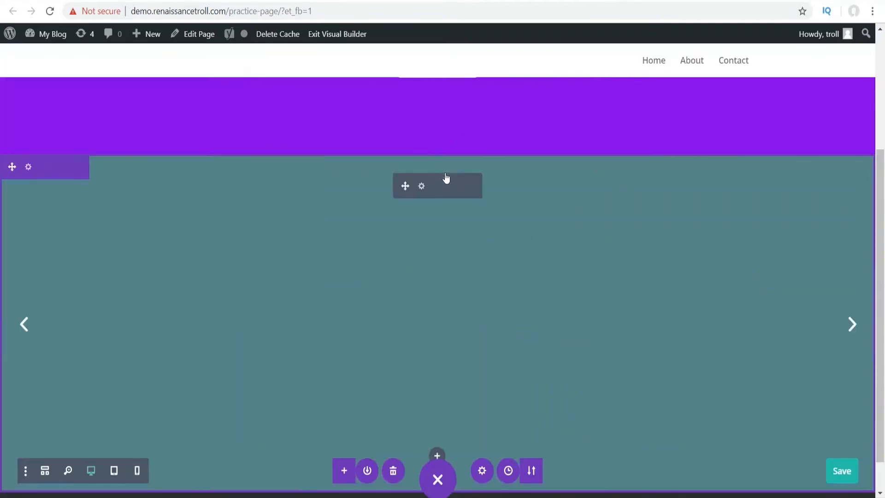
- Add a two-column row to the purple section with an Image module, searched as 'ima', in its left column
scroll(412, 192, up, 4)
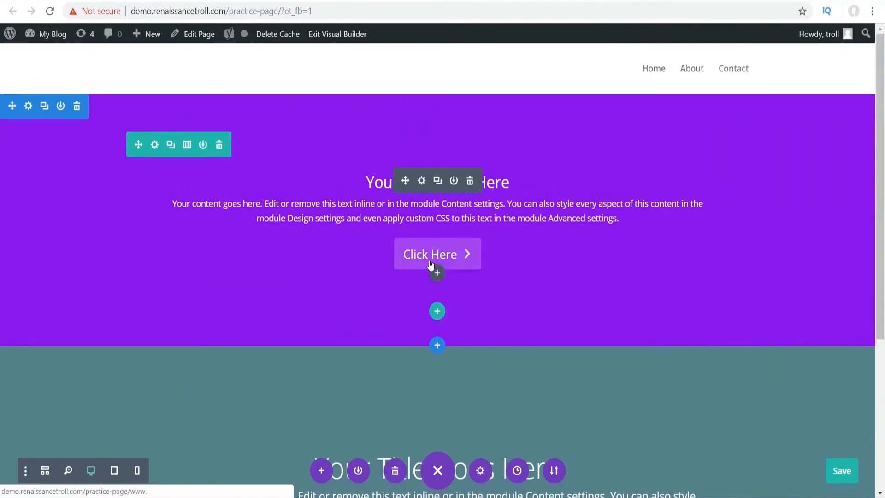
click(438, 311)
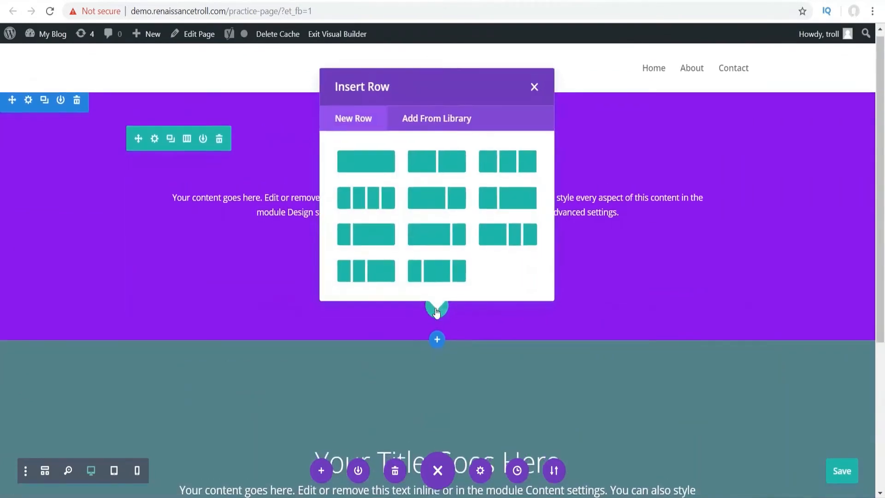
click(437, 135)
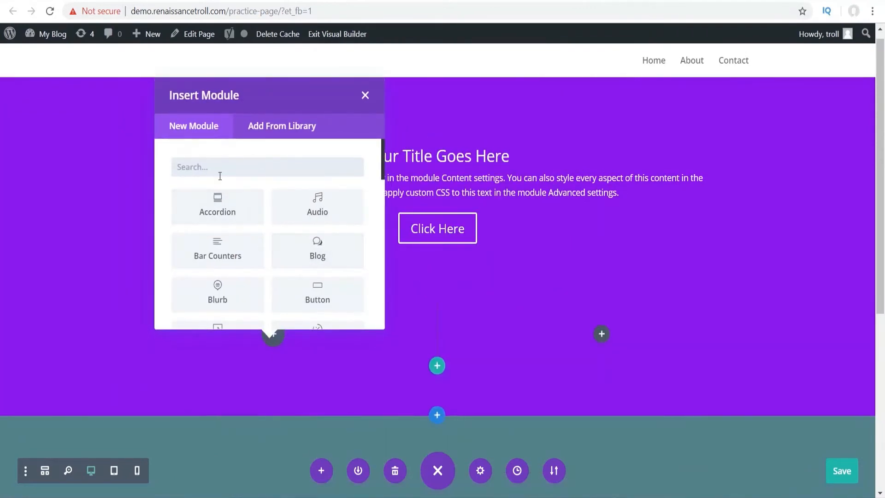
text(img)
key(BackSpace)
text(a)
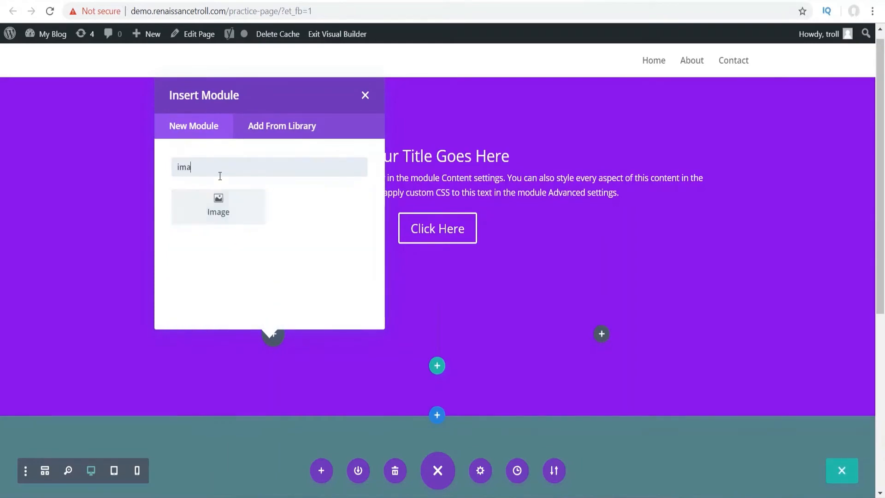
click(214, 226)
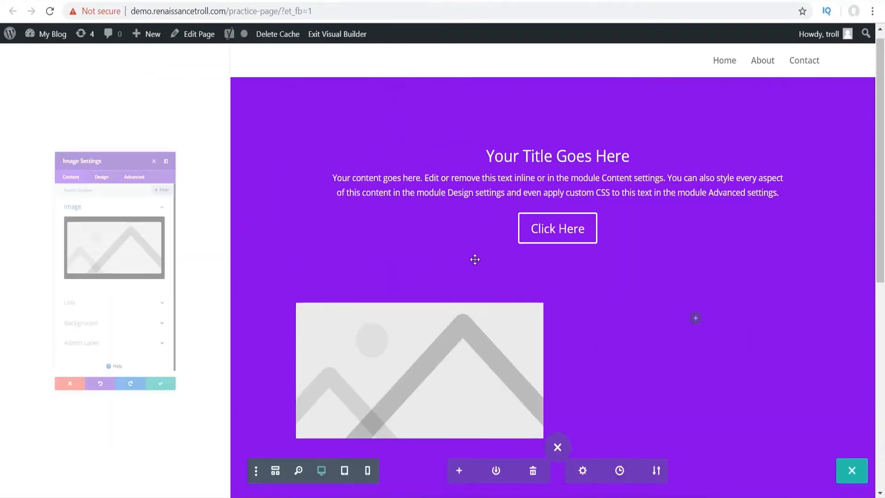
- Scroll back to the image module and reveal its Link options: lightbox, URL and URL target
scroll(332, 168, down, 3)
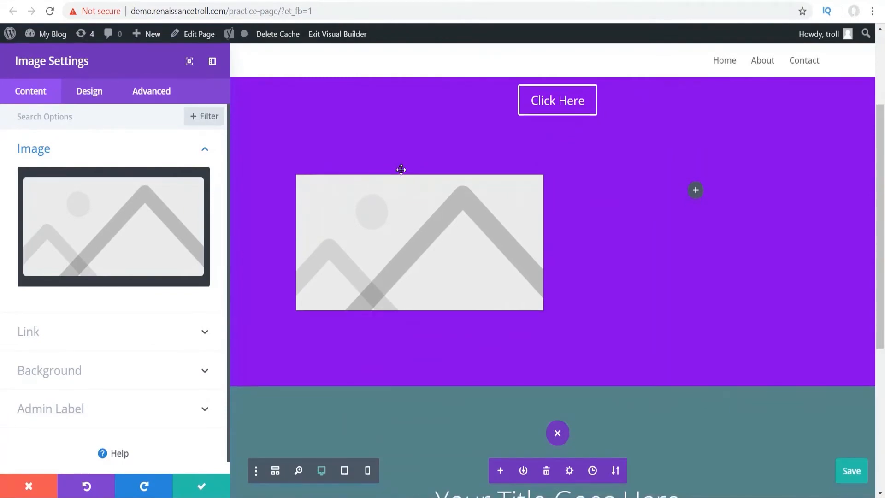
scroll(401, 170, down, 3)
scroll(467, 306, down, 2)
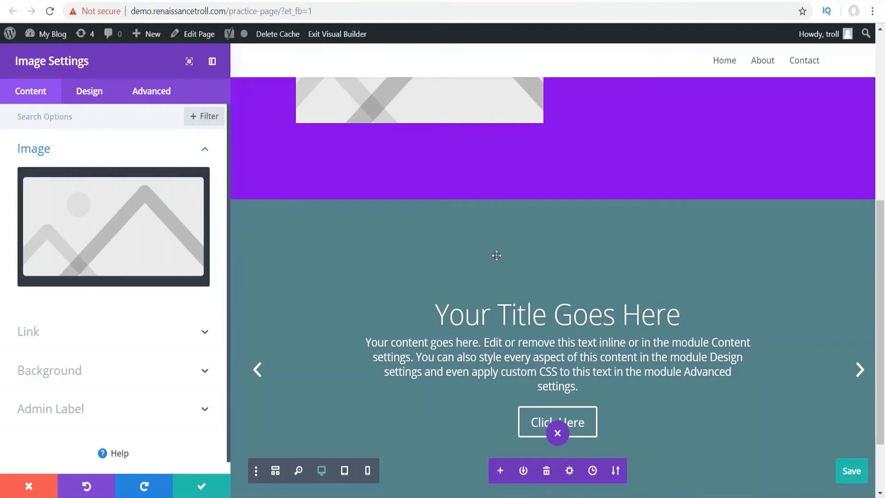
scroll(433, 214, up, 3)
scroll(466, 234, up, 3)
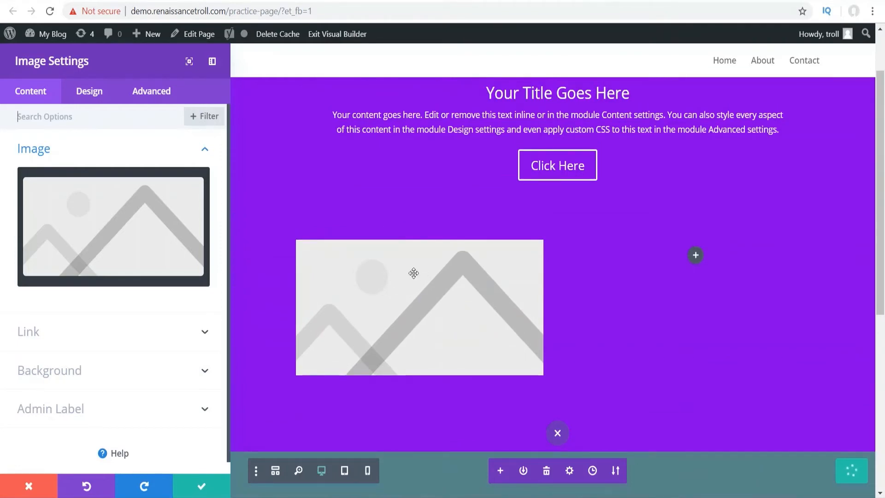
mouse_move(100, 197)
click(27, 334)
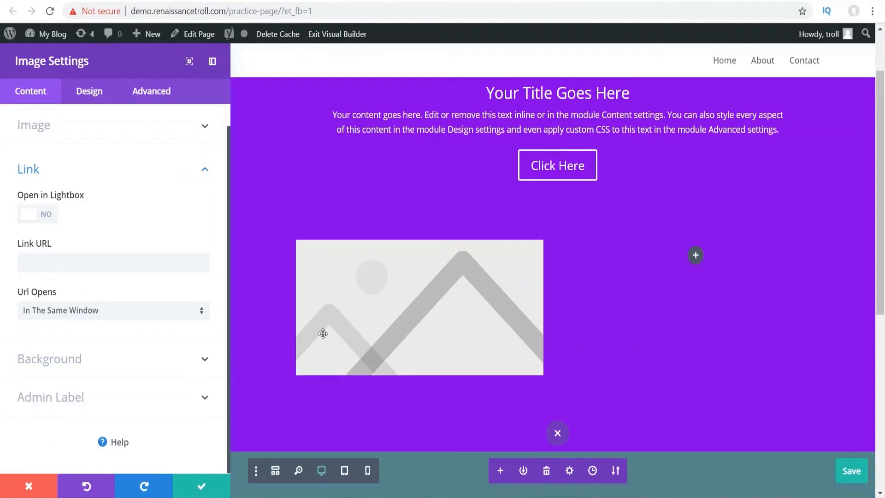
- Turn on Open in Lightbox for the image, test the enlarged preview, and close Image Settings
click(39, 220)
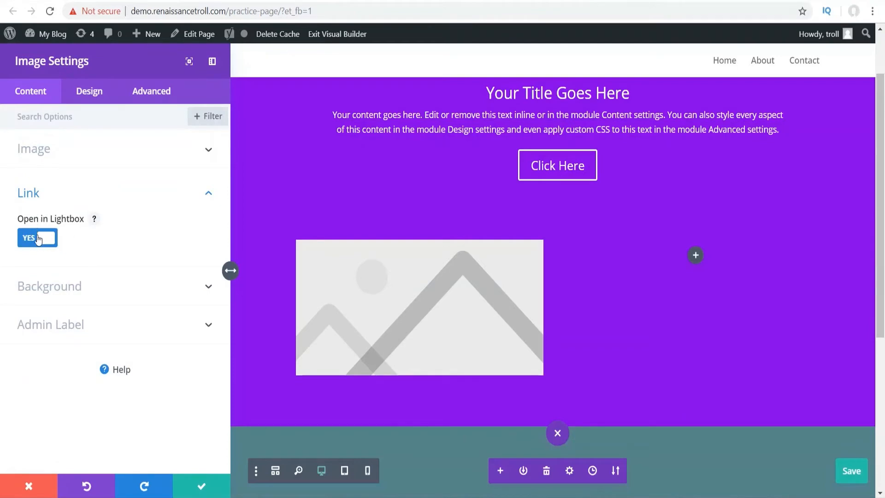
click(419, 307)
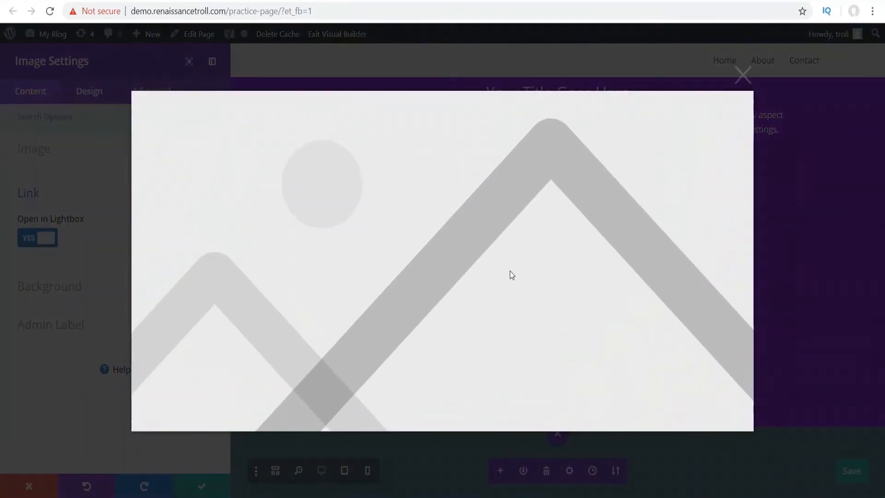
click(741, 73)
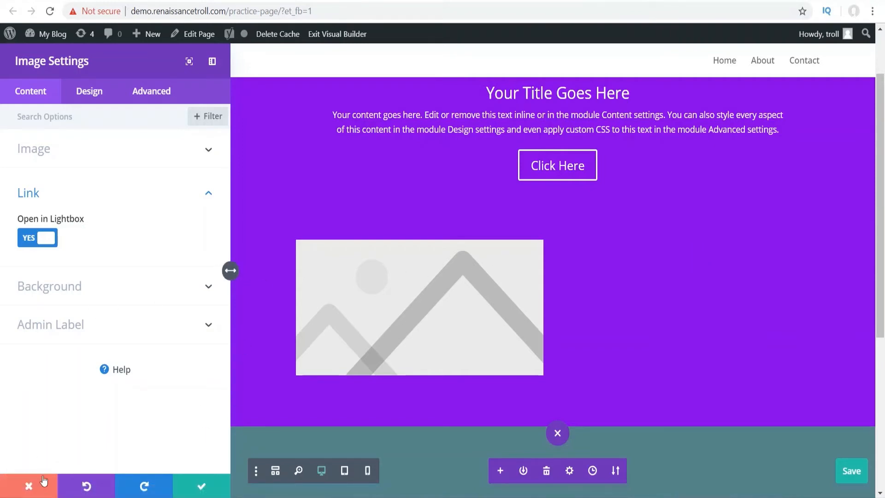
click(31, 484)
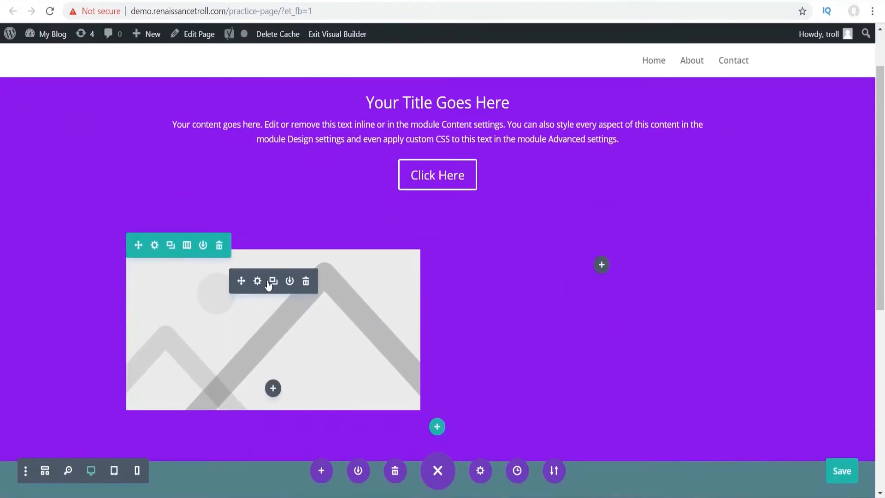
- Duplicate the image module and place the copy in the empty right column
click(273, 281)
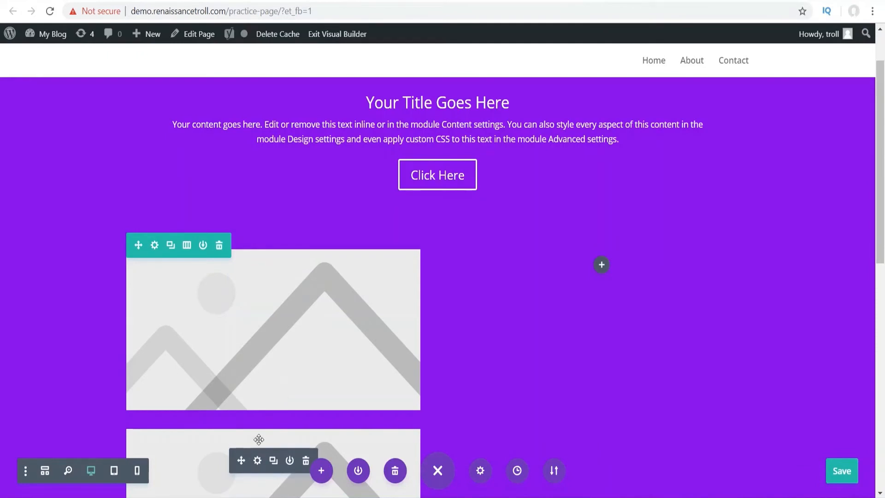
drag(436, 385, 582, 274)
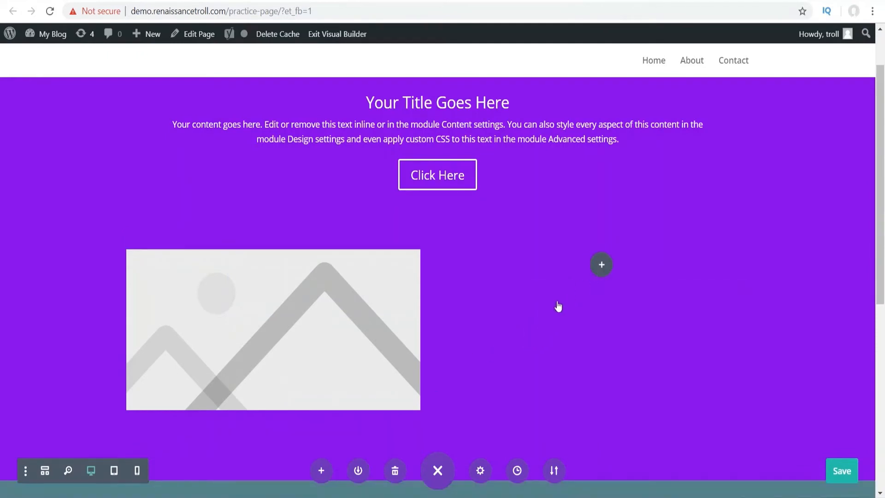
drag(544, 302, 542, 300)
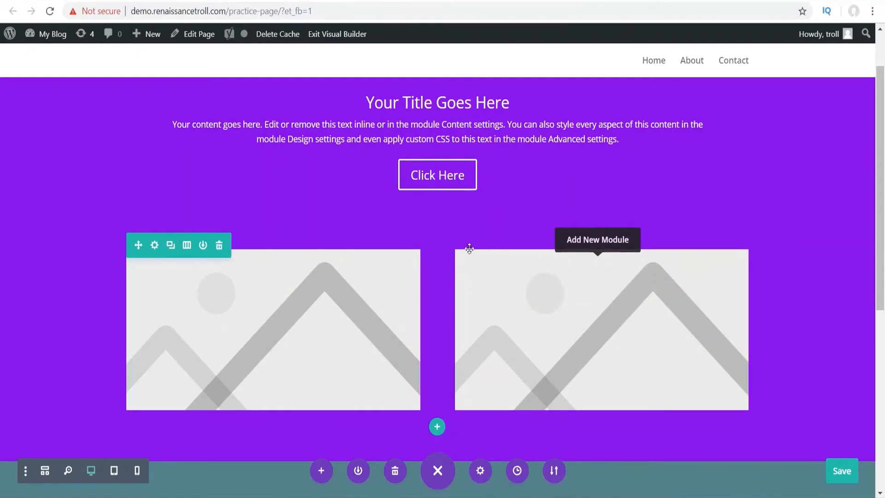
- Make the row fullwidth with a custom gutter width of 1 in its Sizing settings
click(155, 246)
click(95, 92)
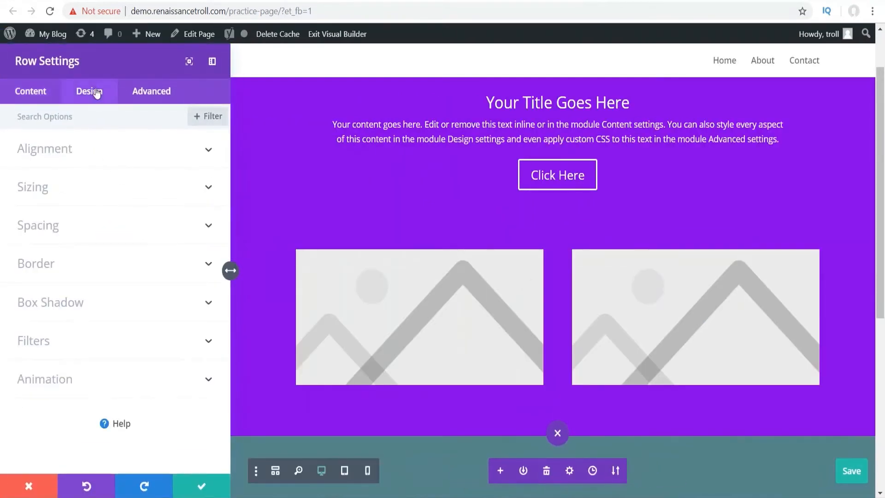
click(59, 219)
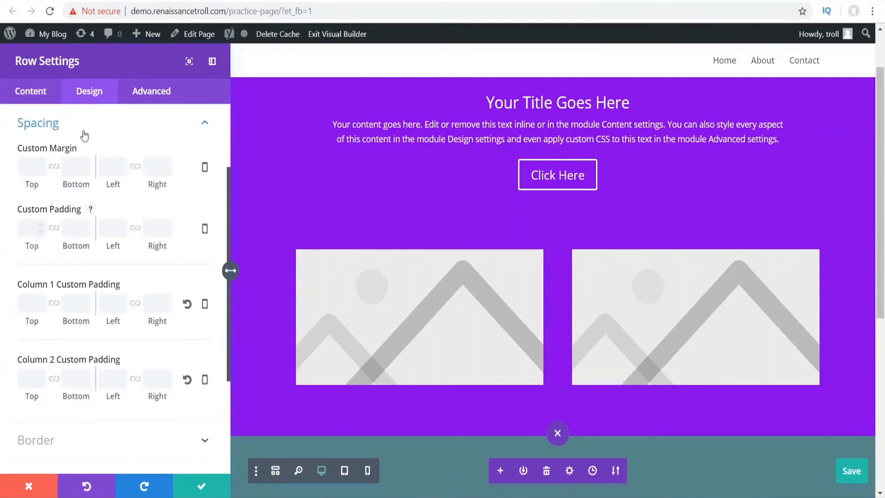
scroll(81, 166, up, 3)
click(44, 187)
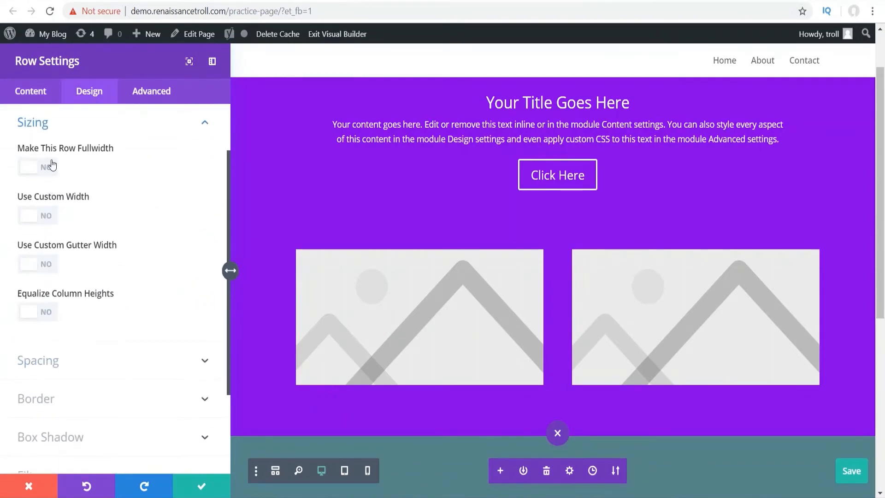
click(33, 168)
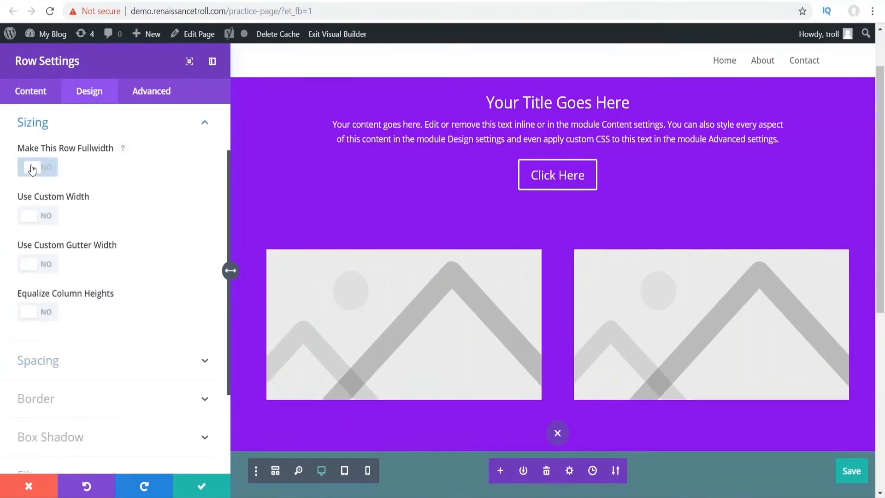
click(49, 266)
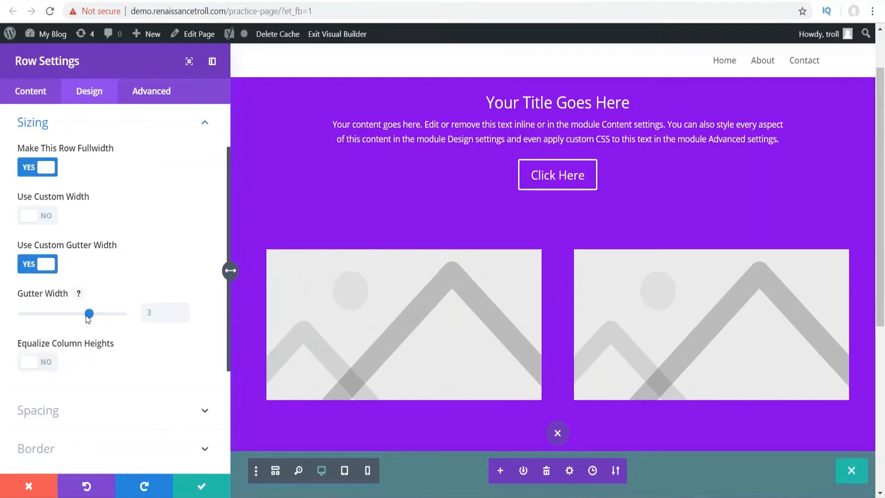
drag(87, 315, 39, 314)
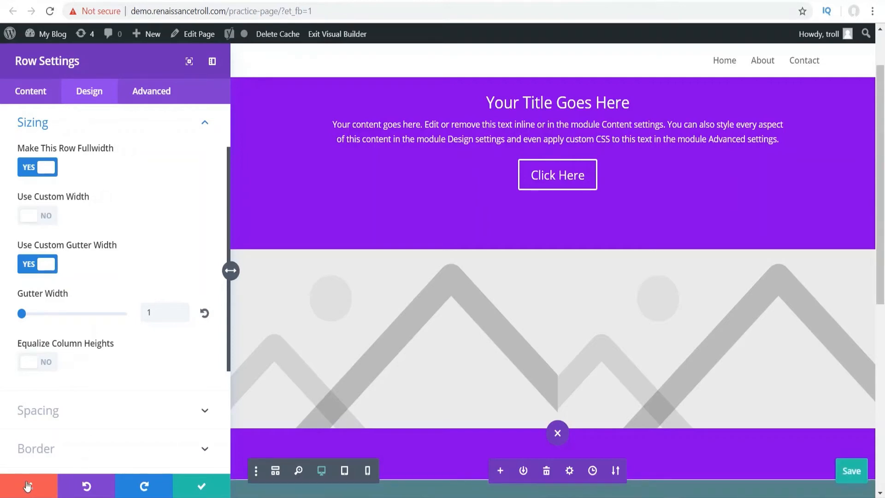
- Close Row Settings and insert an Accordion module below the Click Here button
click(28, 486)
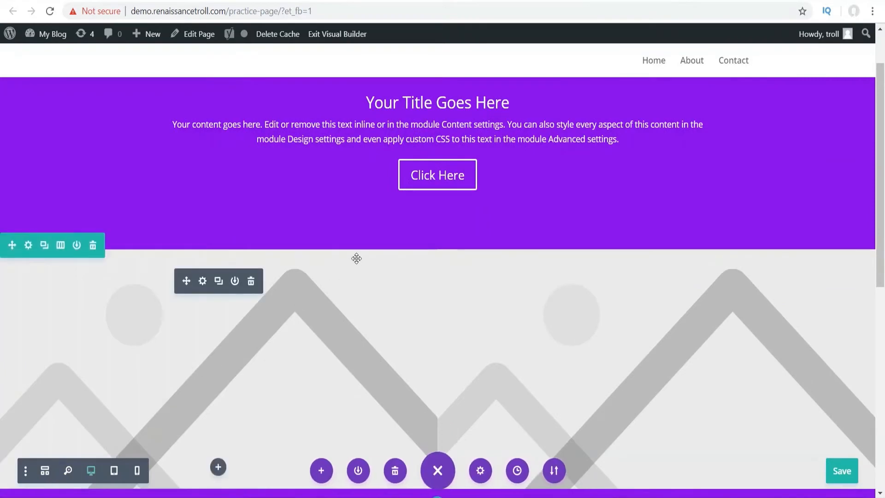
scroll(355, 259, up, 3)
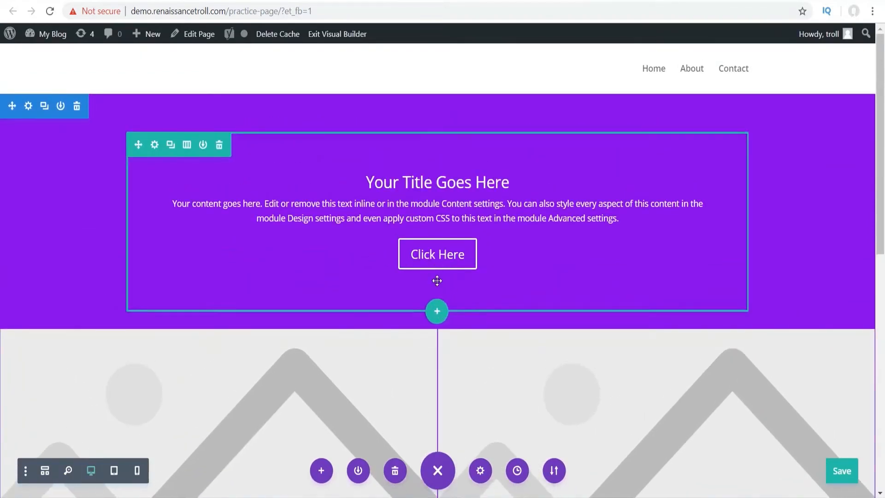
click(437, 273)
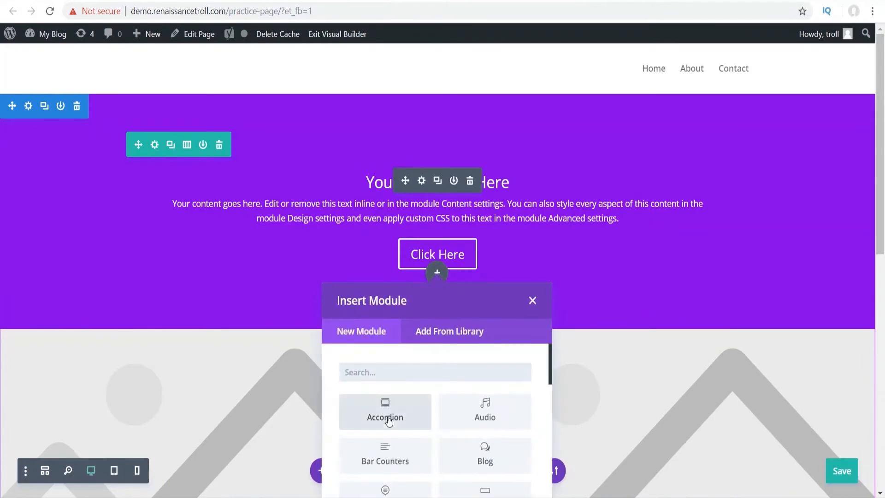
click(391, 417)
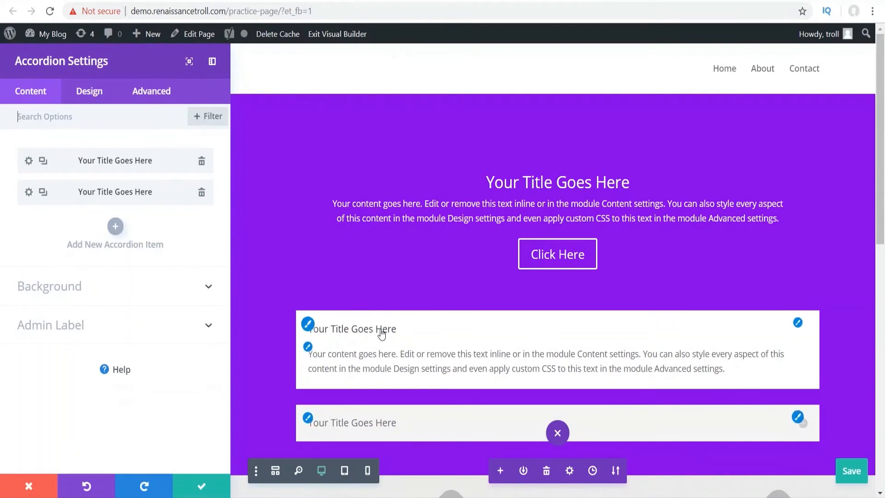
- Preview the accordion items, leave the second item expanded, and save the accordion settings
click(388, 423)
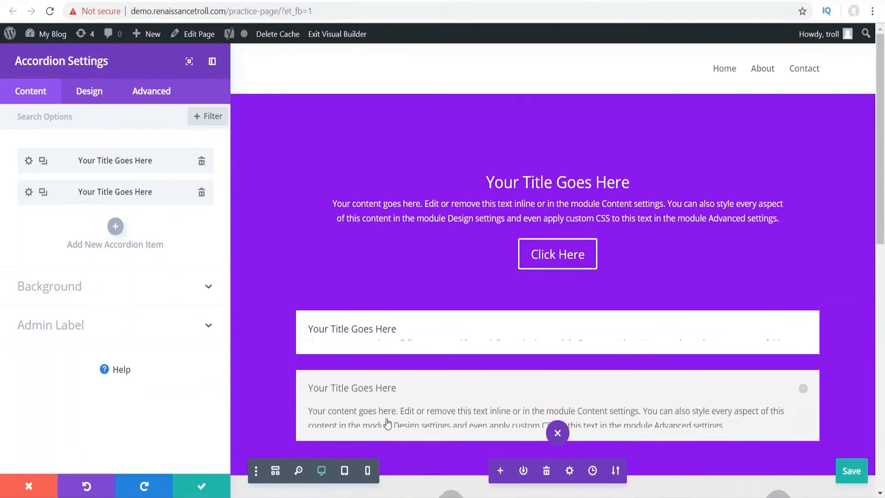
click(391, 330)
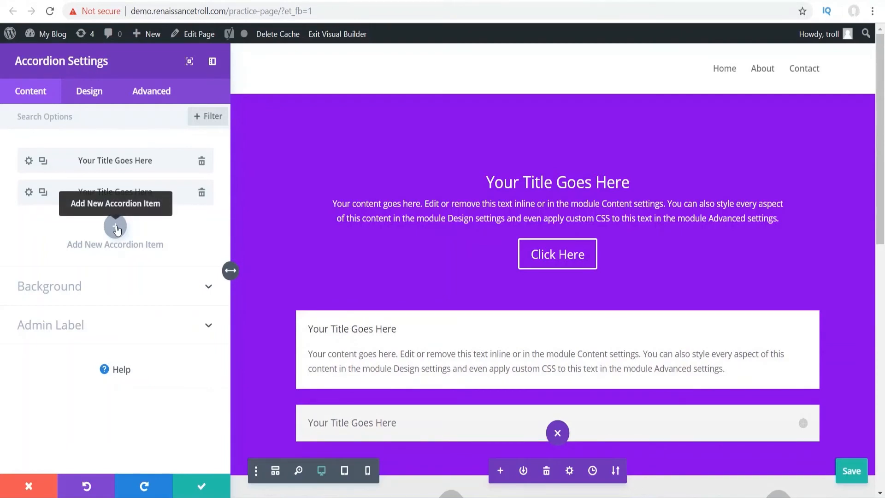
scroll(351, 223, down, 2)
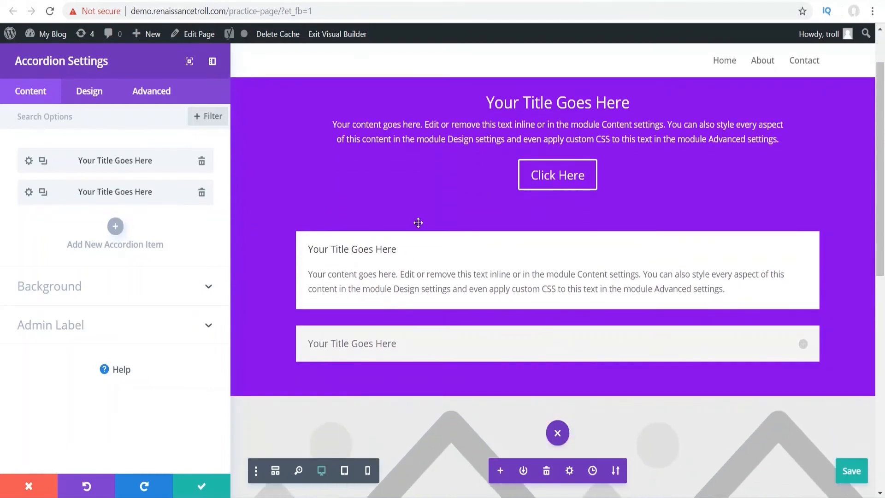
click(393, 249)
click(391, 251)
click(419, 343)
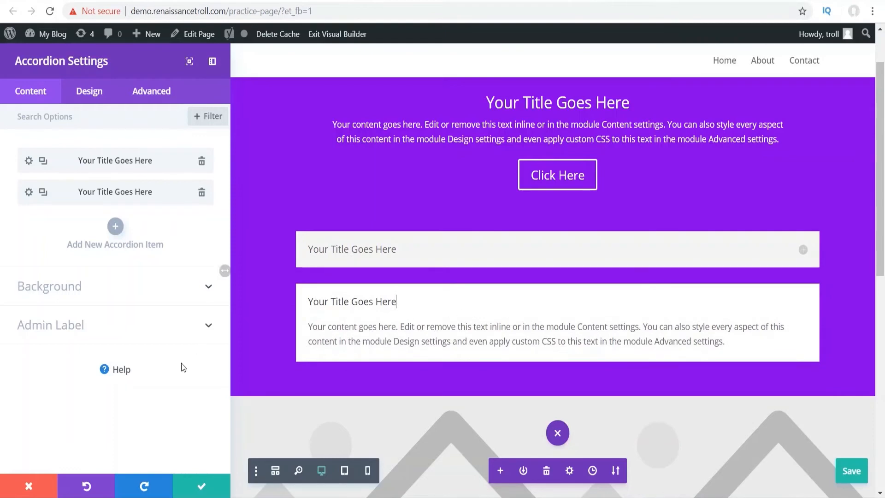
click(201, 485)
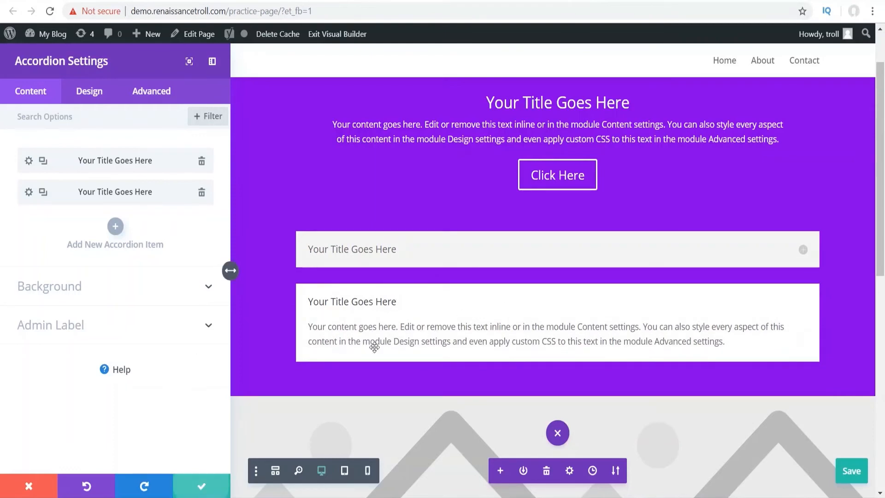
scroll(479, 295, down, 1)
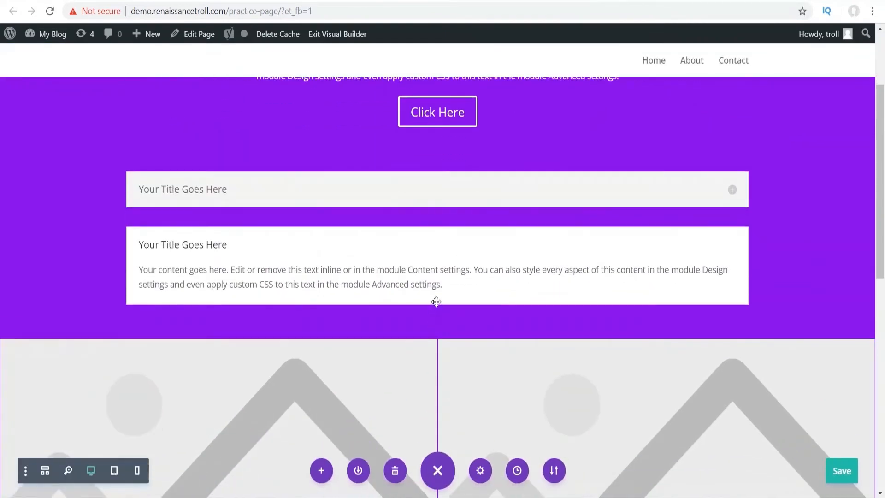
click(437, 322)
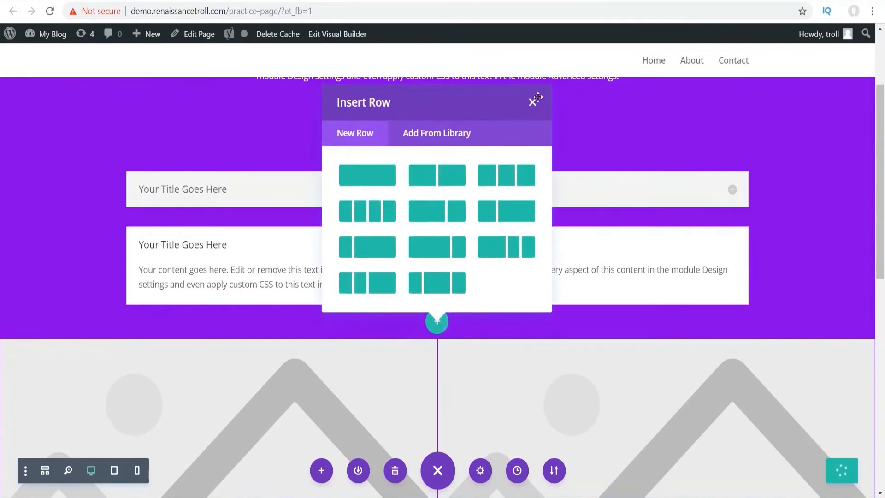
- Dismiss the row layout chooser and insert a Toggle module under the accordion
click(533, 102)
click(436, 286)
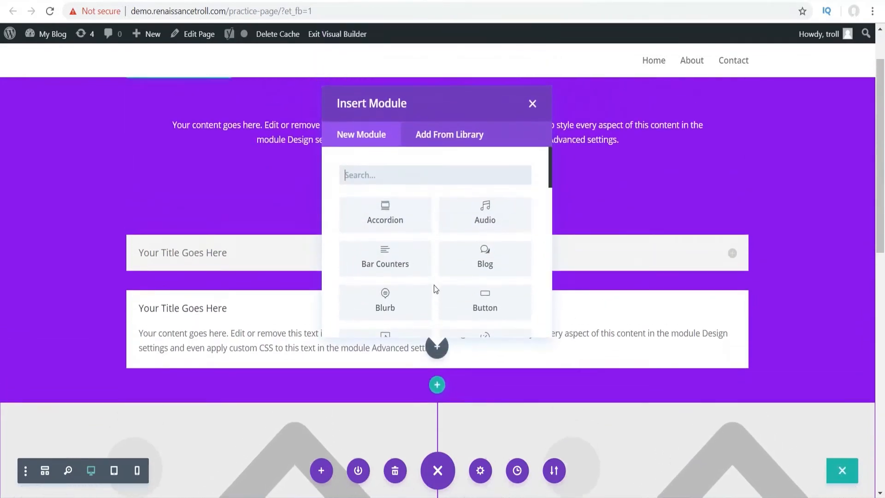
text(tog)
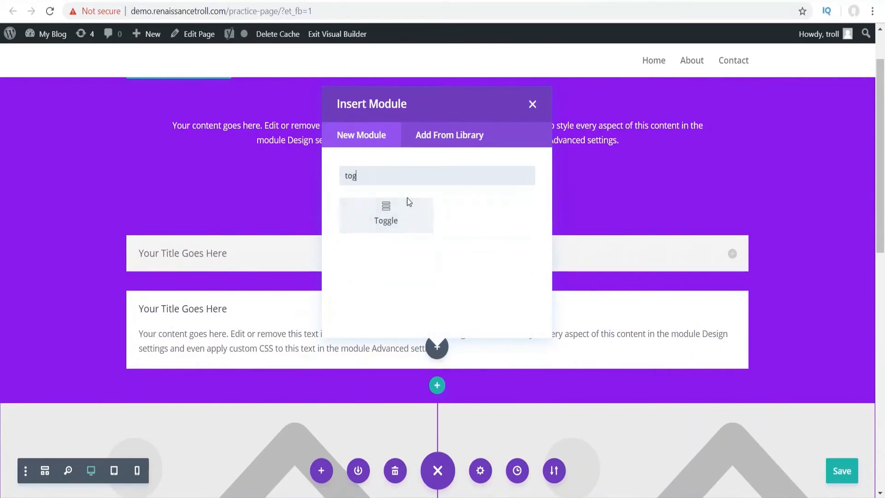
click(389, 210)
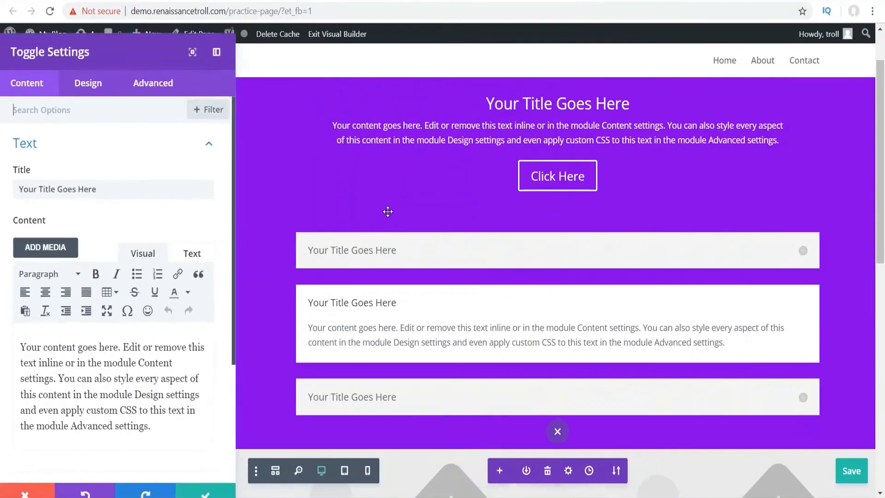
- Title the toggle 'recipe' and replace its body with the lines sadsadf, asdsadf, a and sdf
scroll(439, 310, down, 1)
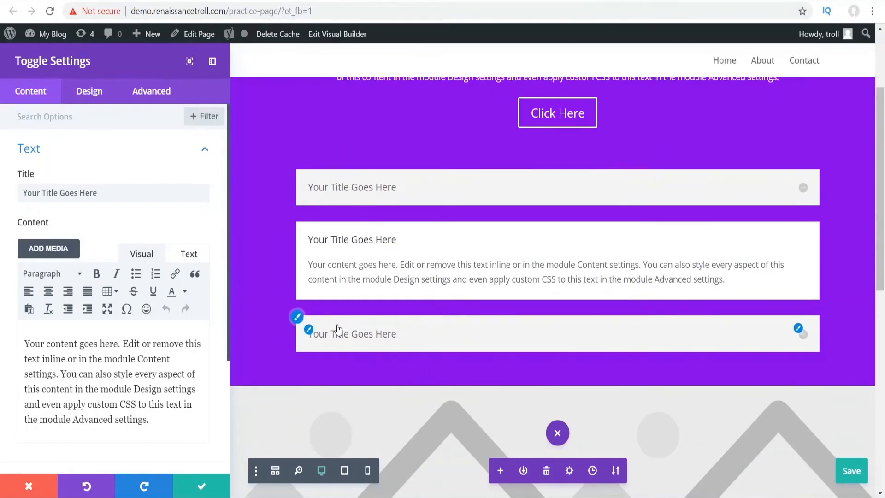
click(410, 334)
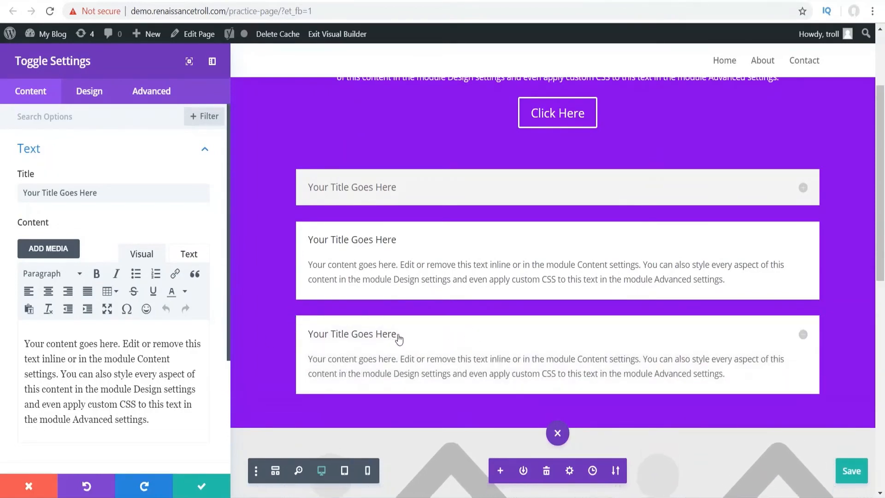
drag(397, 335, 300, 336)
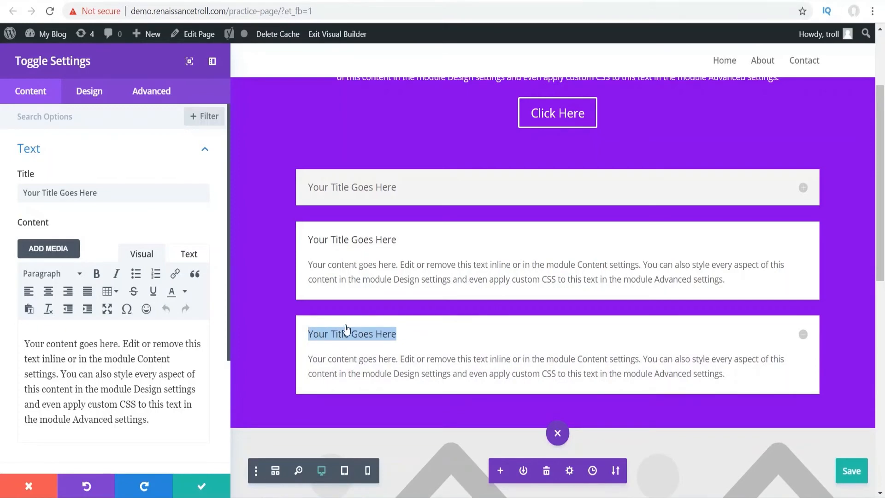
text(red)
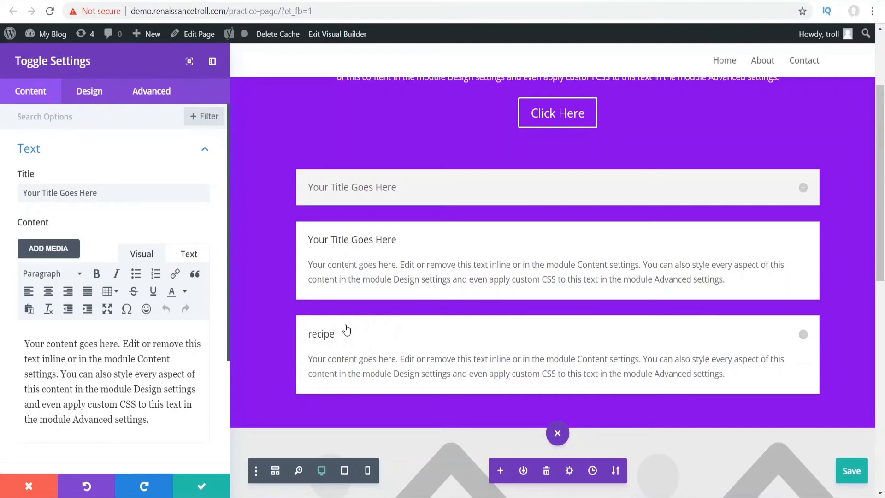
triple_click(386, 358)
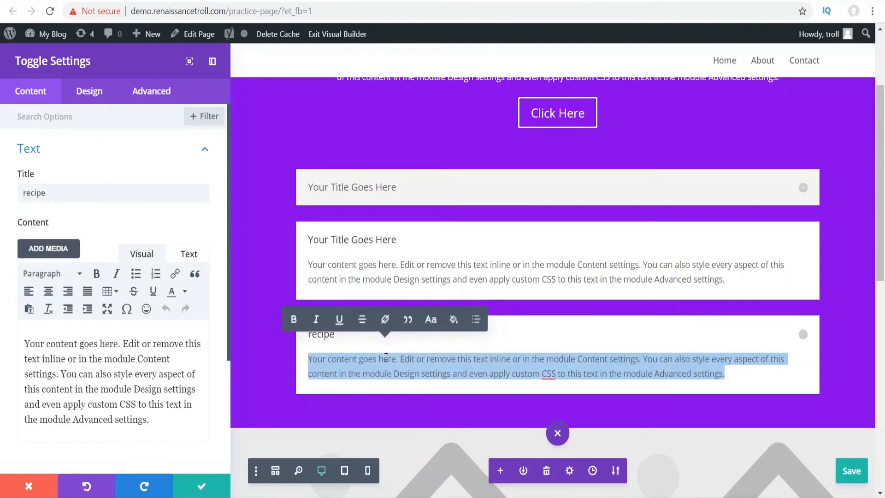
key(BackSpace)
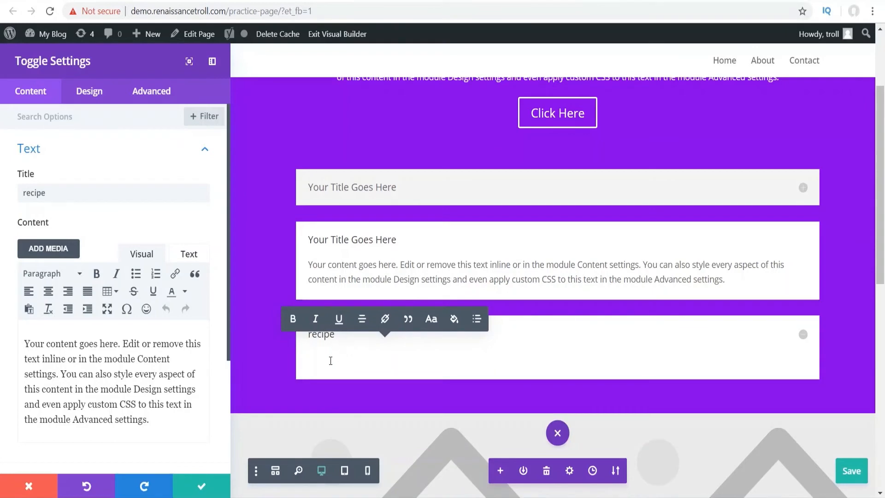
text(sadsadf)
key(Return)
text(asdsadf)
key(Return)
text(a)
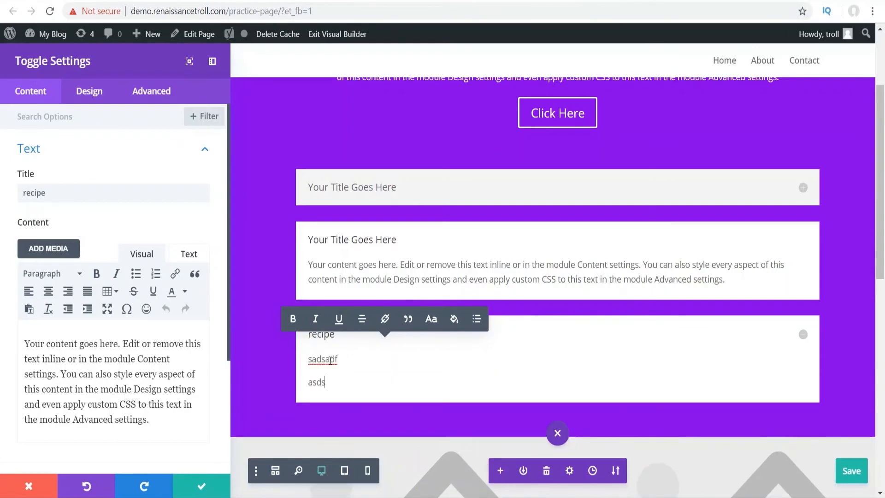
key(Return)
text(sdf)
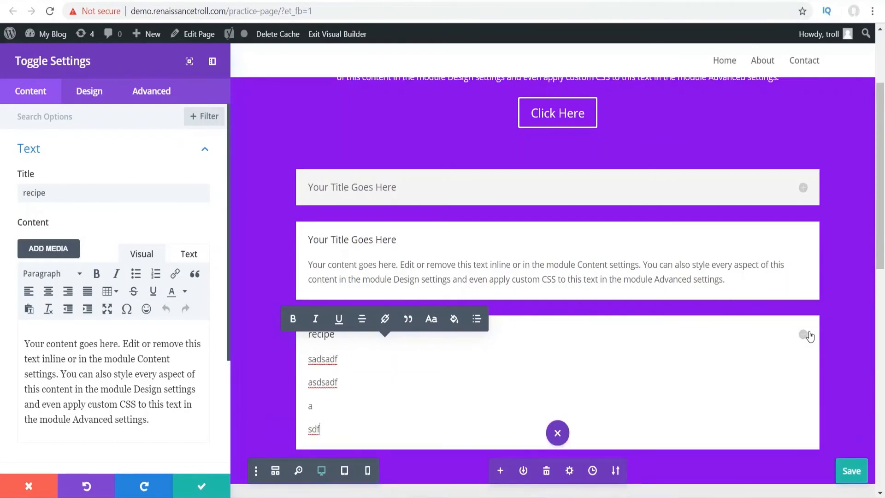
- Collapse the recipe toggle, expand it to preview the content, then collapse it again
click(806, 336)
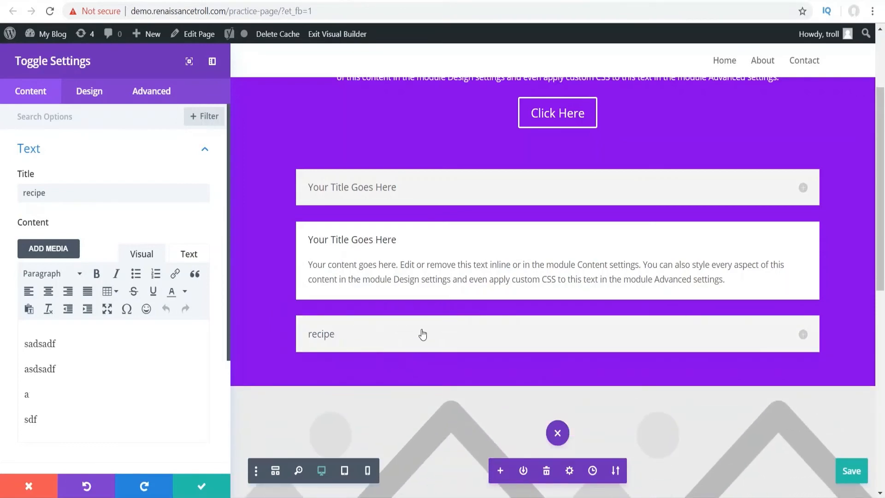
scroll(405, 106, down, 10)
scroll(437, 208, up, 8)
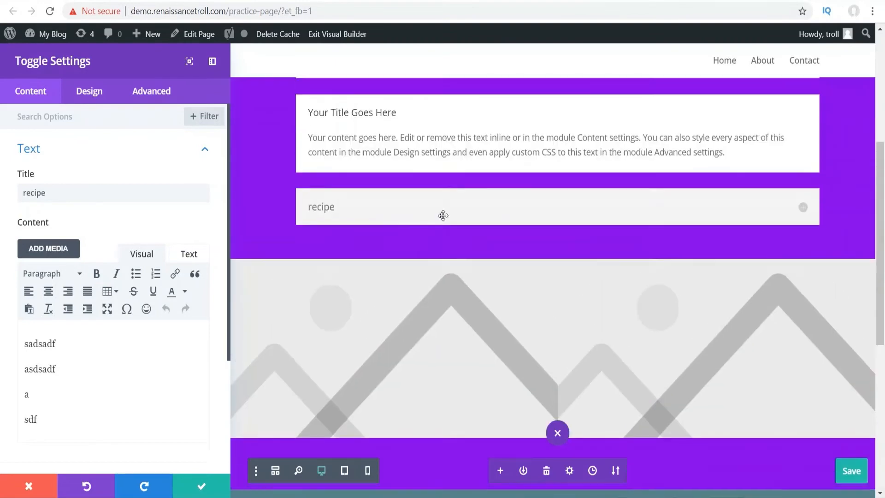
scroll(443, 215, up, 5)
scroll(444, 216, down, 7)
scroll(415, 212, up, 2)
click(393, 209)
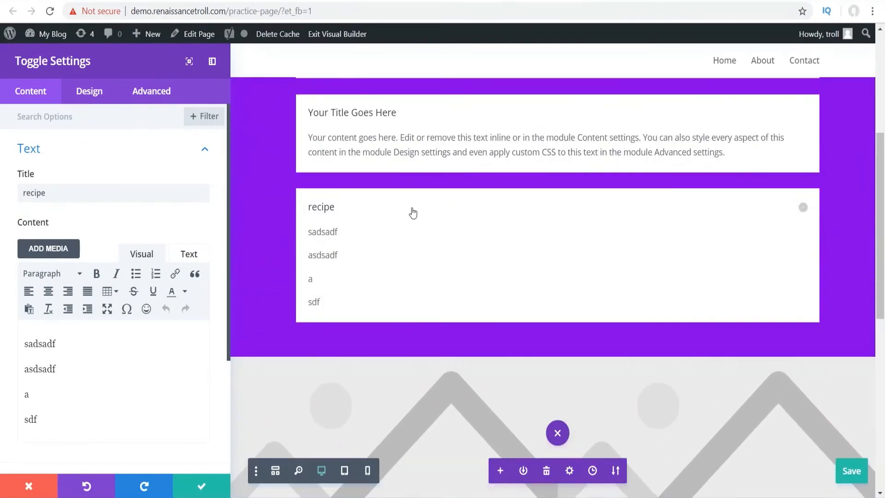
click(413, 213)
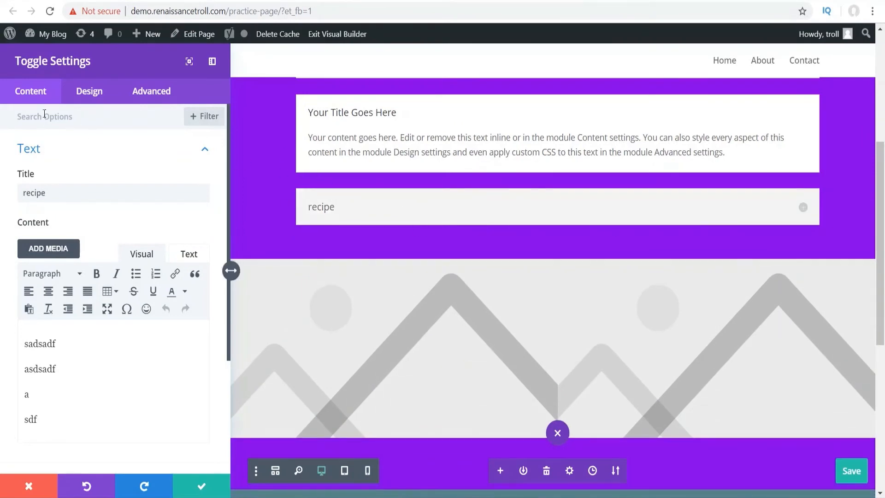
click(89, 93)
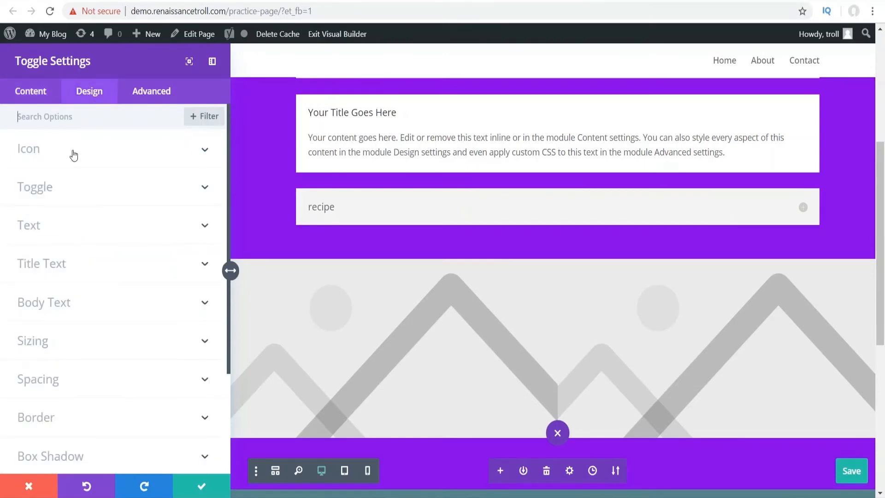
- Set the recipe toggle's linked Rounded Corners border option to 10px
scroll(88, 187, down, 3)
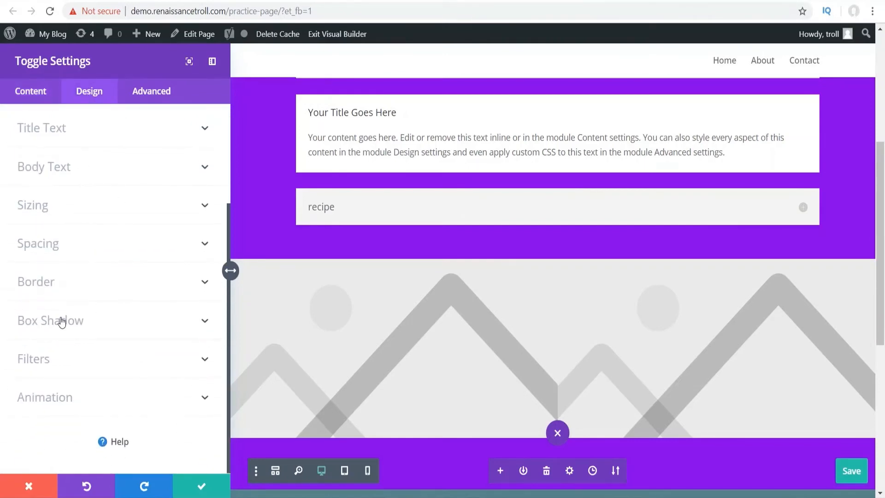
scroll(62, 321, up, 3)
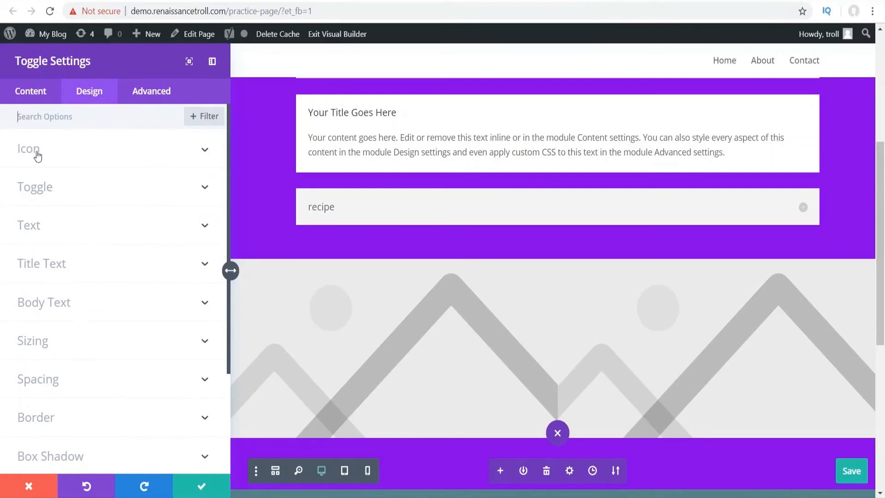
scroll(74, 295, down, 2)
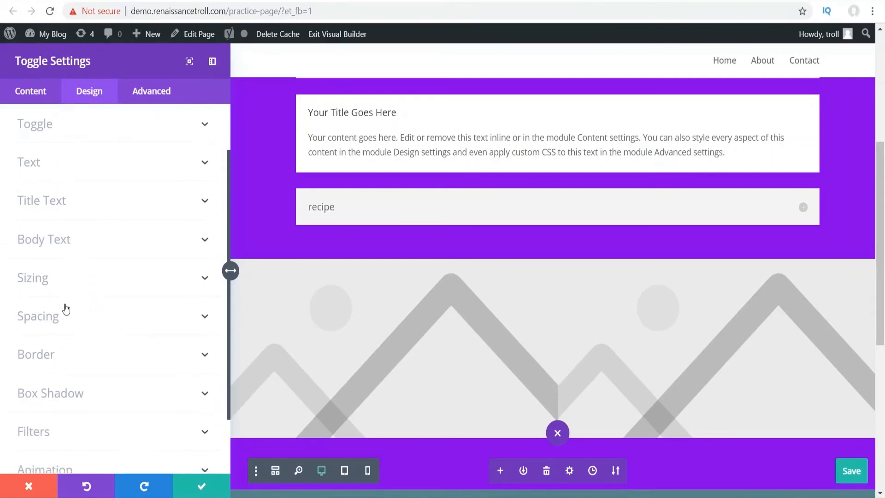
click(40, 354)
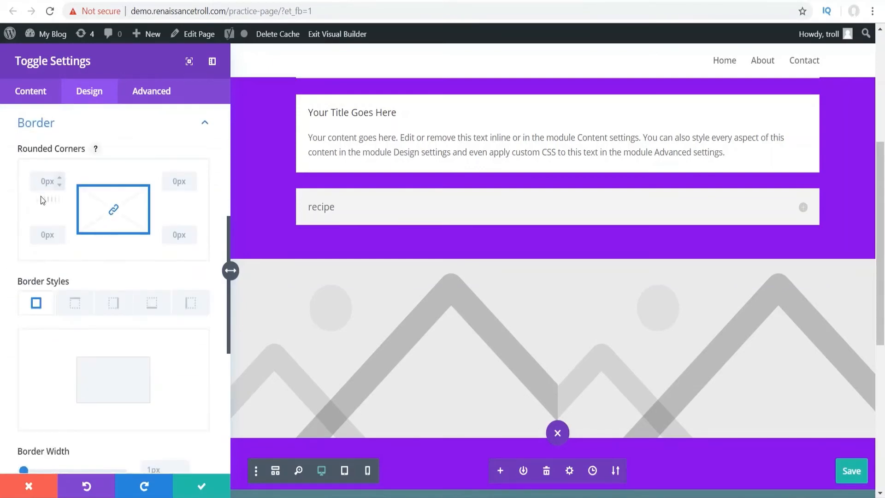
drag(41, 199, 166, 199)
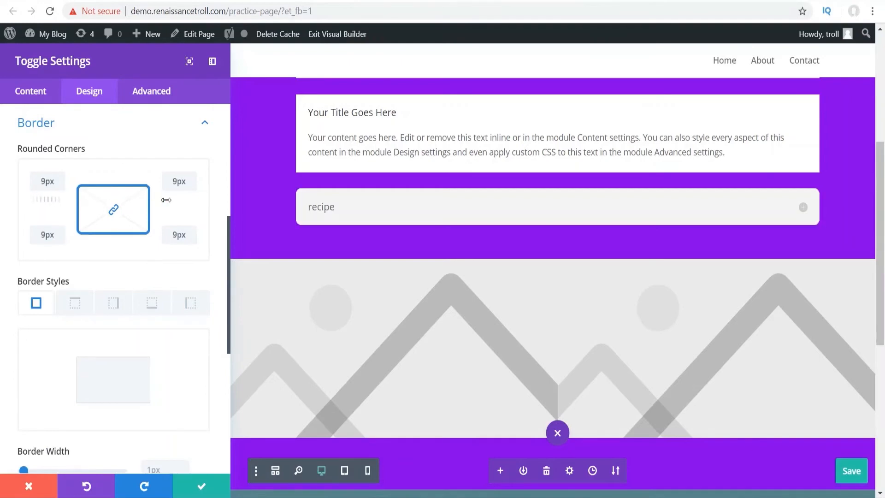
drag(94, 200, 55, 203)
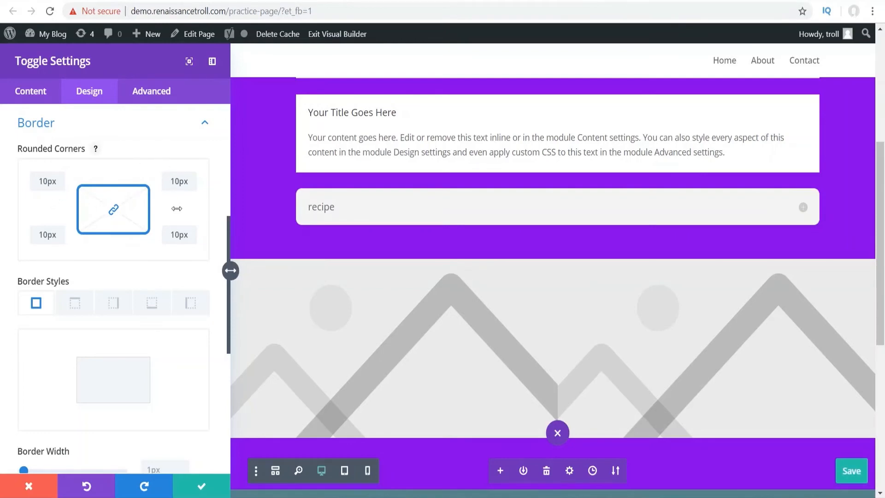
scroll(118, 208, up, 5)
scroll(81, 332, down, 4)
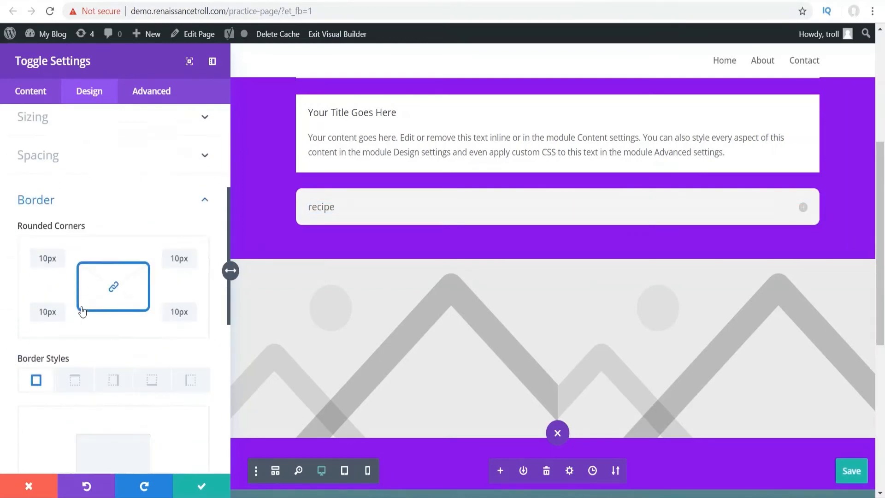
scroll(82, 312, up, 1)
scroll(79, 306, down, 2)
scroll(79, 306, up, 4)
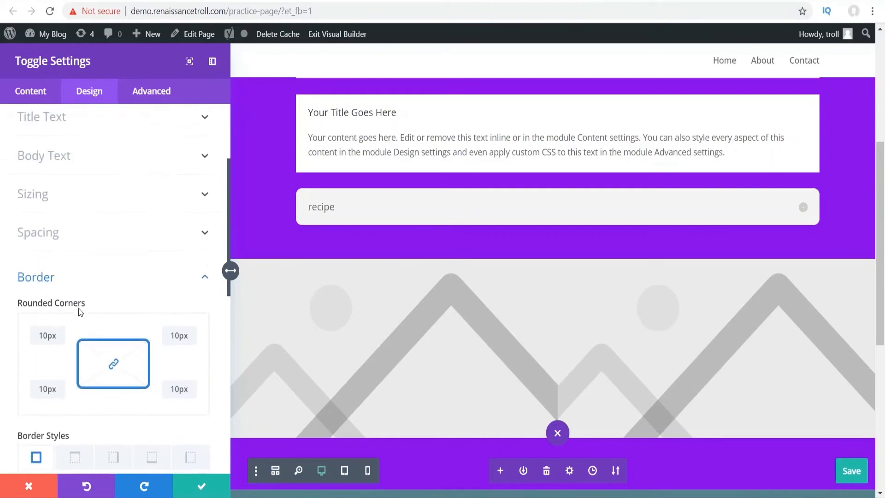
scroll(79, 304, up, 1)
scroll(79, 210, up, 3)
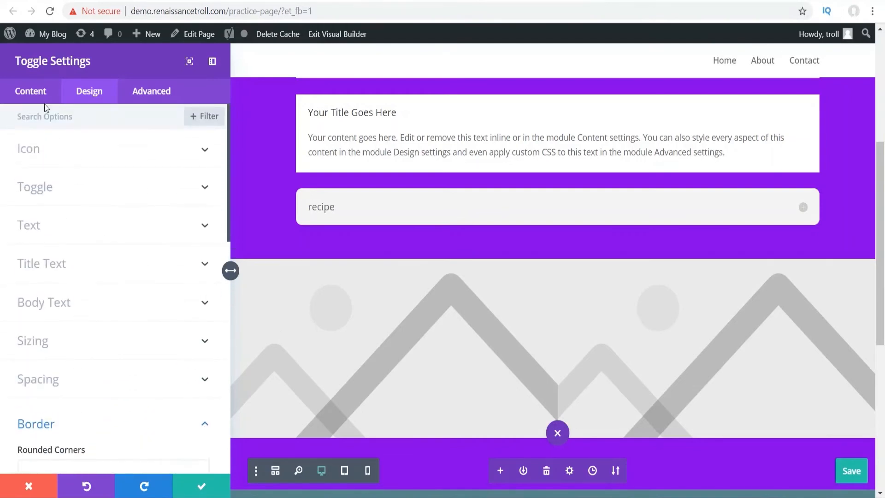
click(42, 92)
- Give the recipe toggle a yellow background colour, expand it to check, and save its settings
click(65, 226)
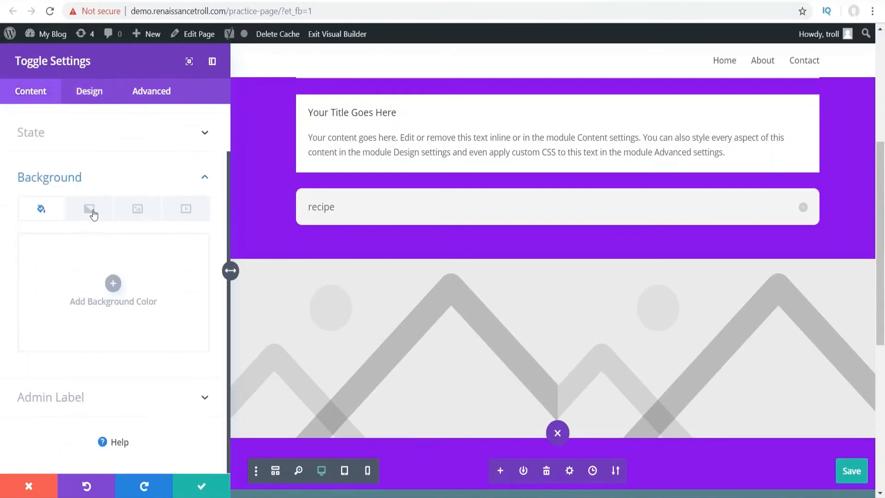
click(113, 283)
click(194, 354)
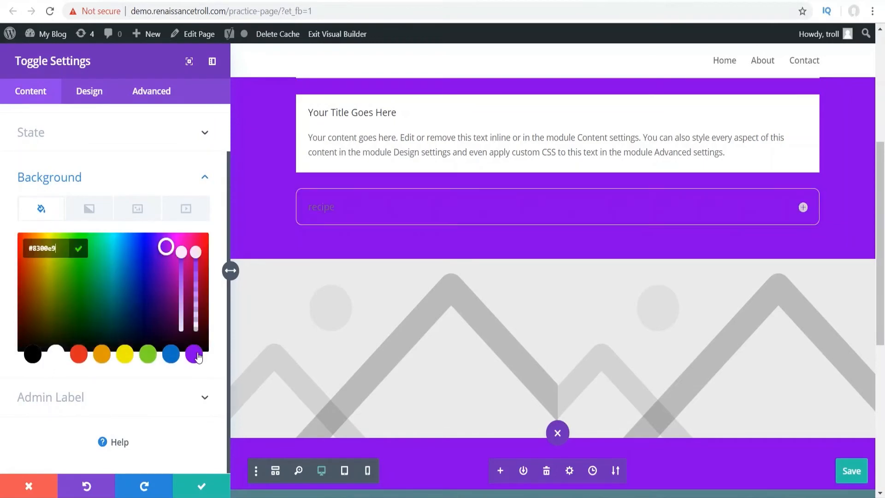
click(102, 355)
click(124, 355)
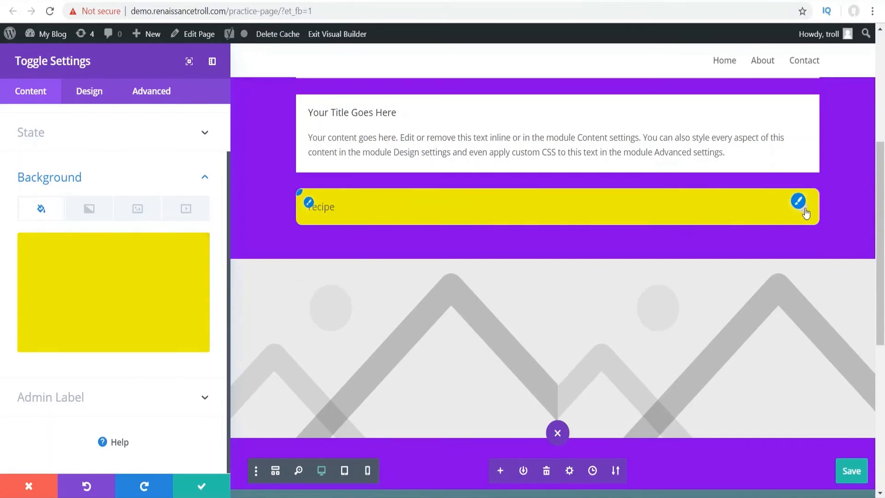
click(804, 210)
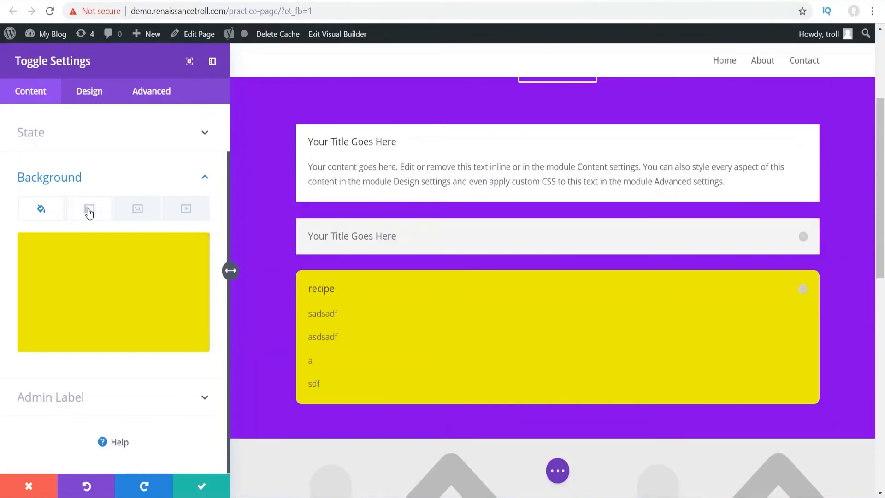
click(202, 489)
- Insert a Map module below the Click Here button and expand its Map options
scroll(367, 269, up, 3)
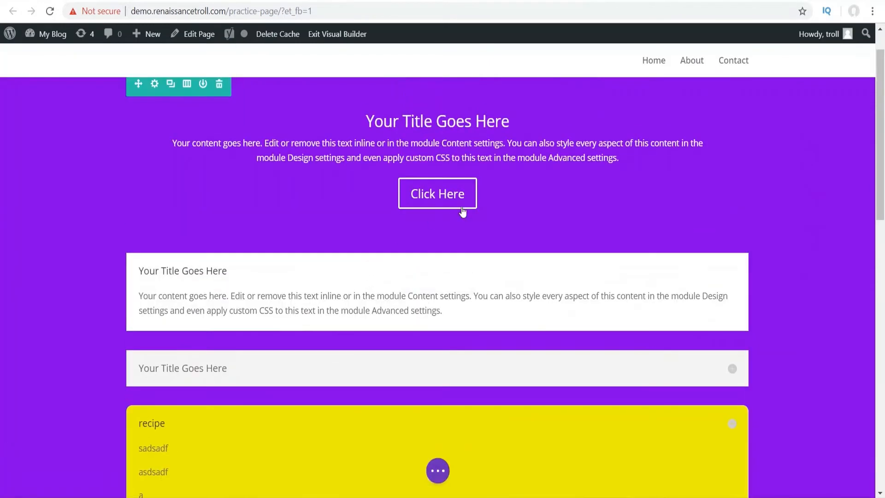
click(437, 212)
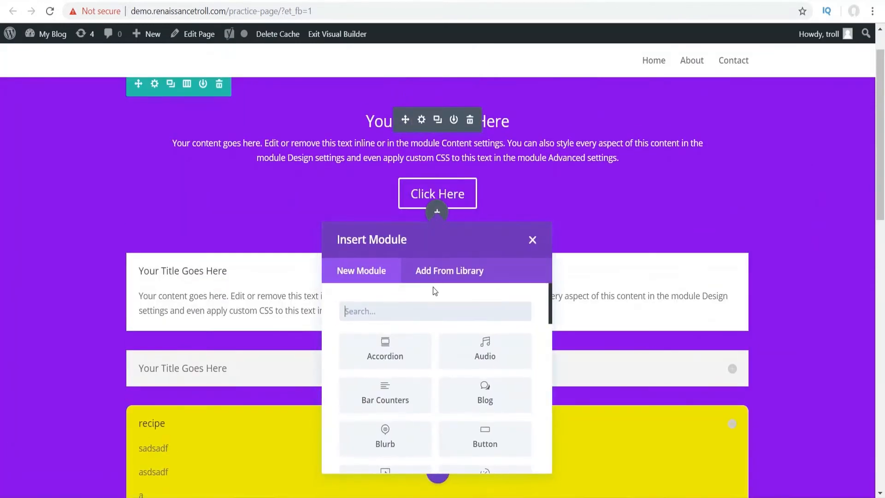
text(map)
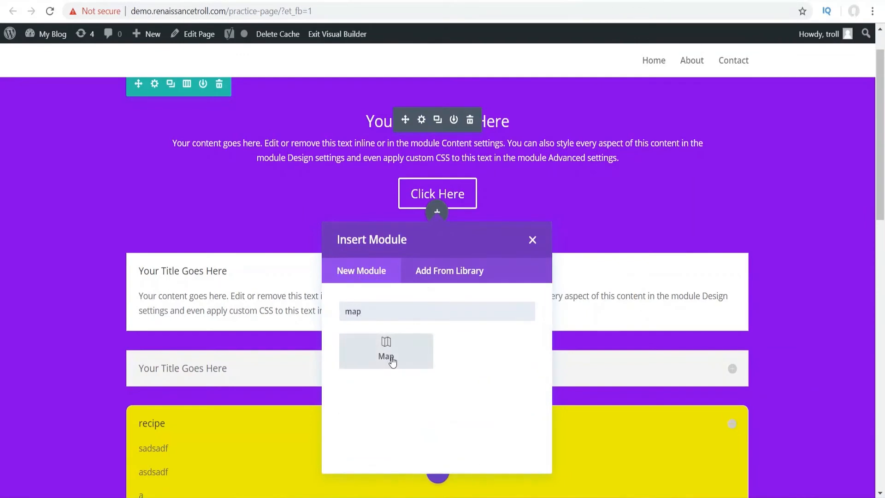
click(390, 360)
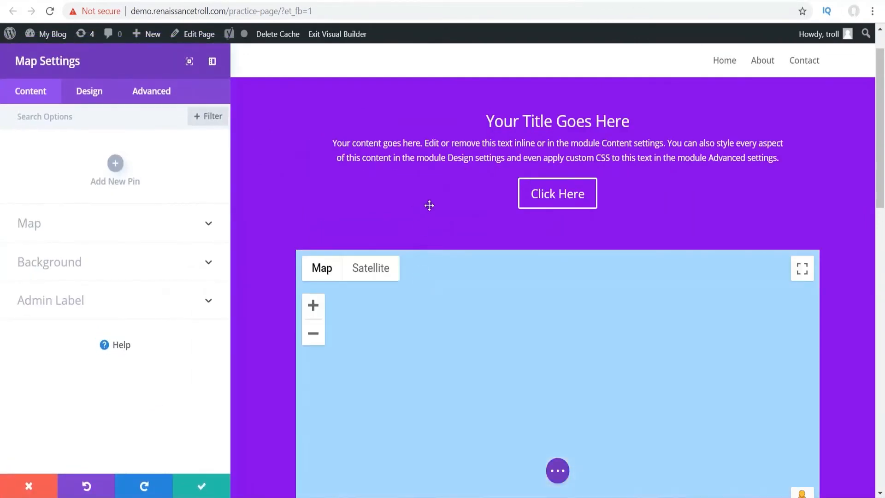
scroll(287, 209, down, 1)
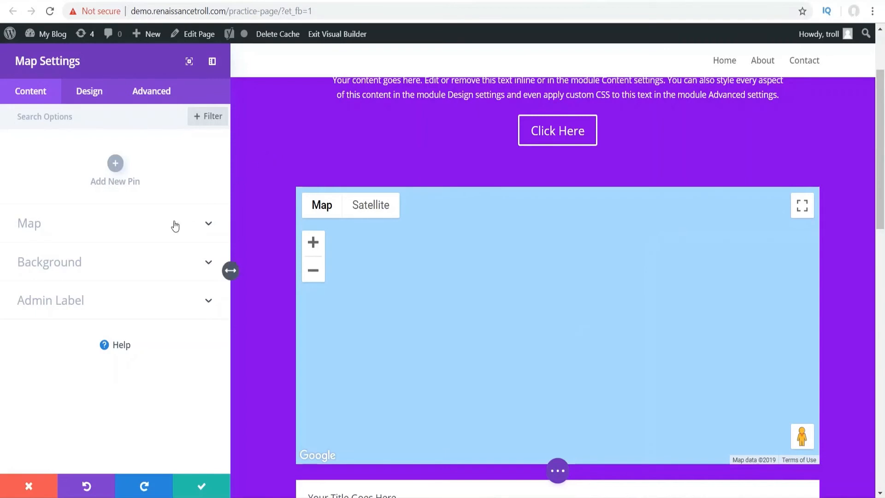
click(192, 232)
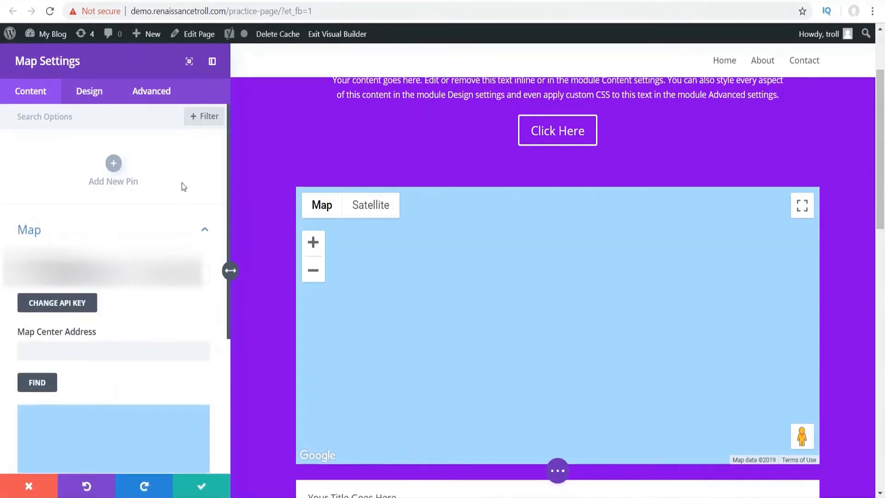
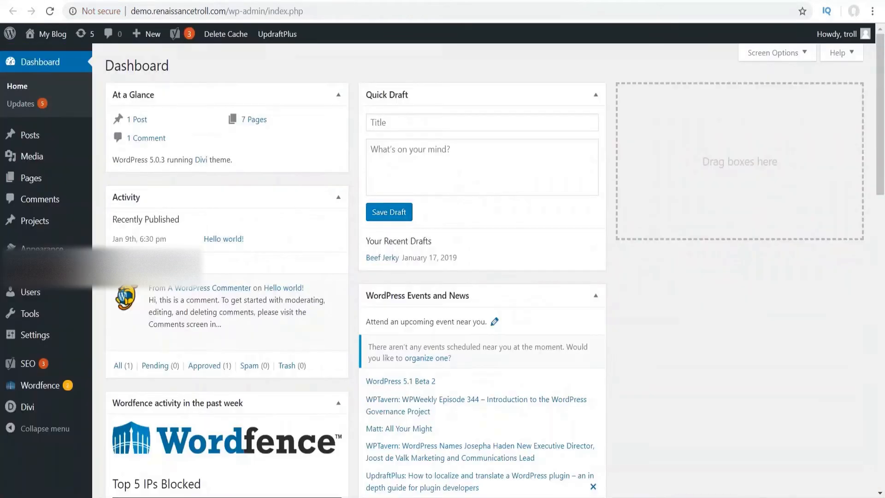
mouse_move(31, 410)
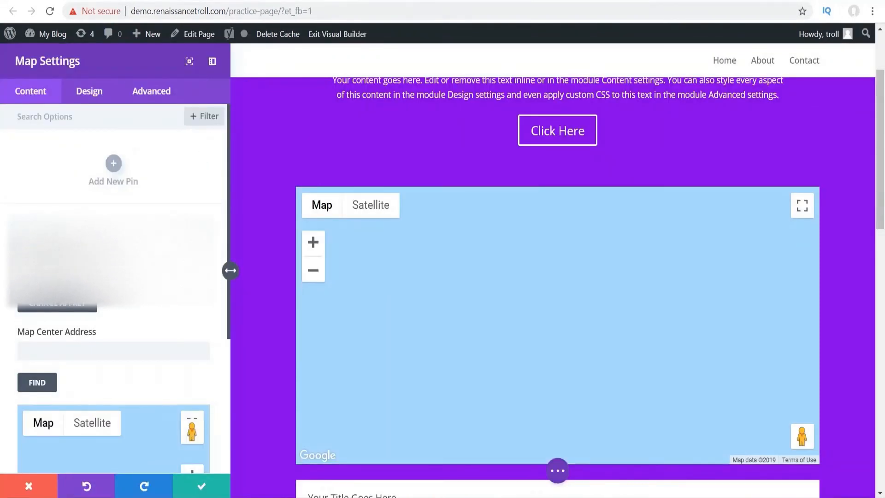
scroll(107, 249, down, 4)
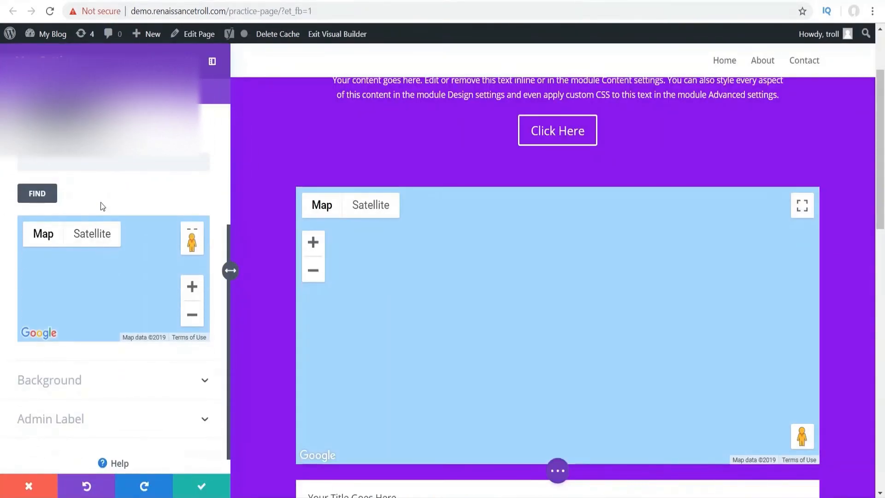
click(75, 163)
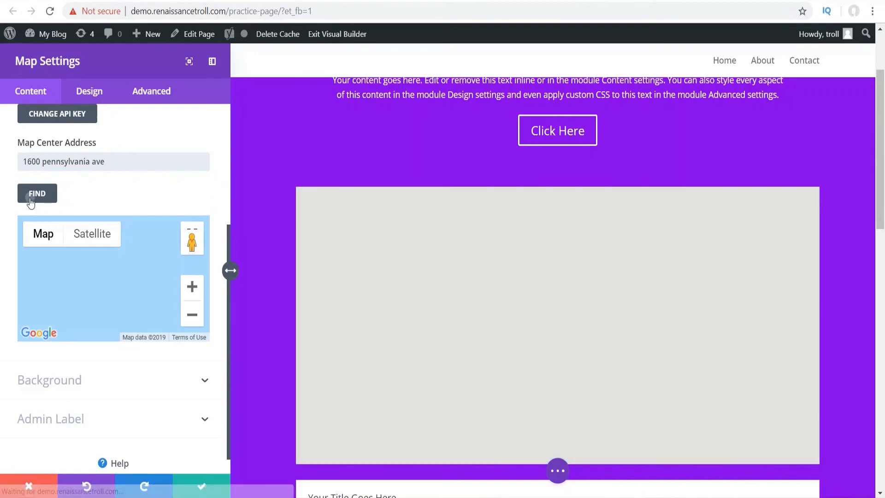
click(30, 197)
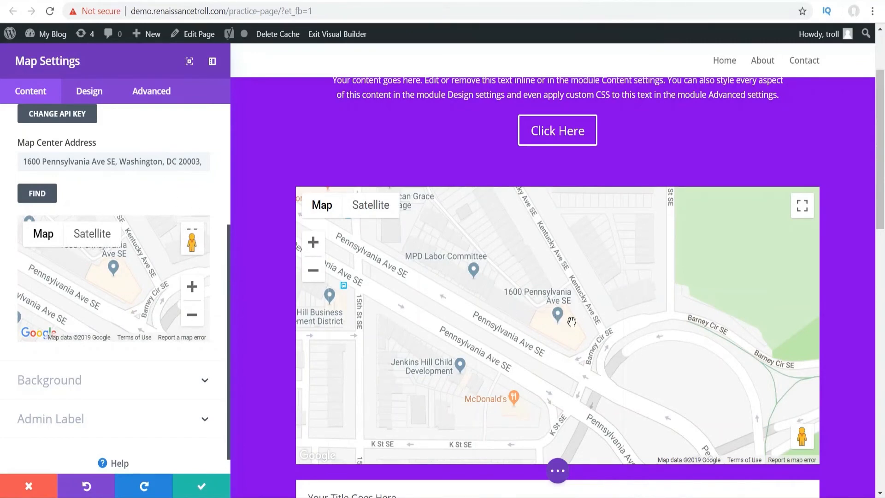
scroll(146, 194, up, 5)
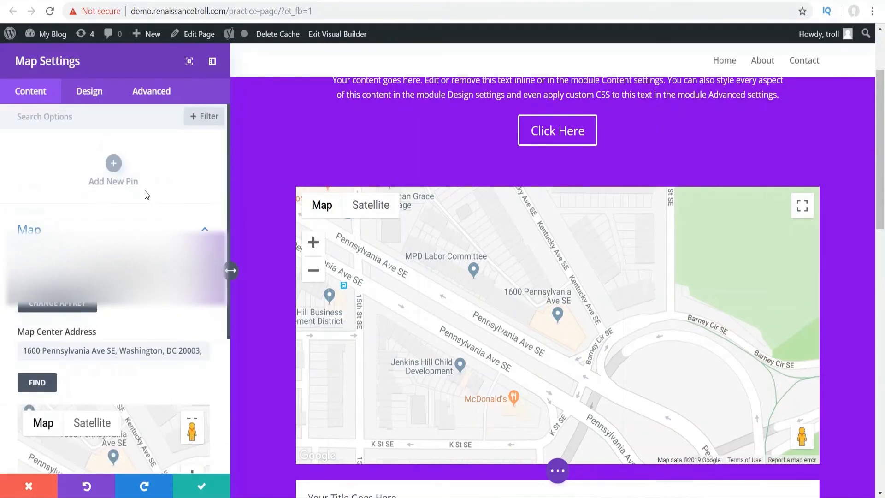
click(143, 206)
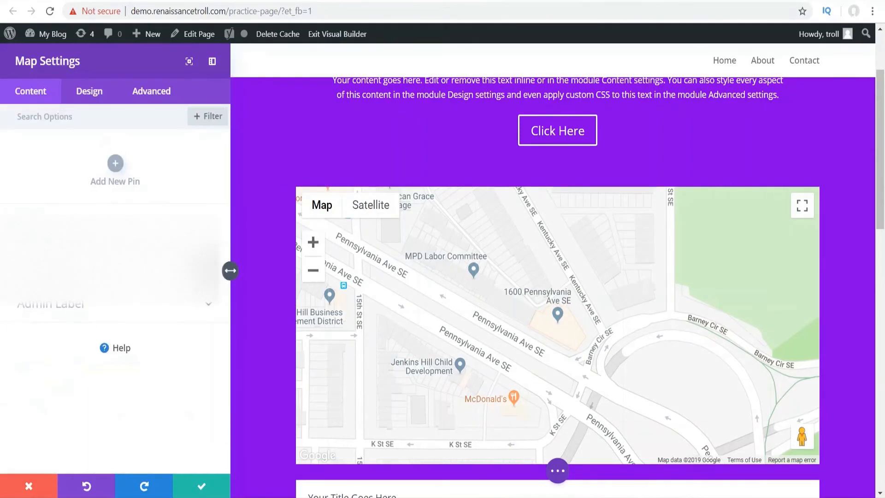
click(115, 164)
click(41, 190)
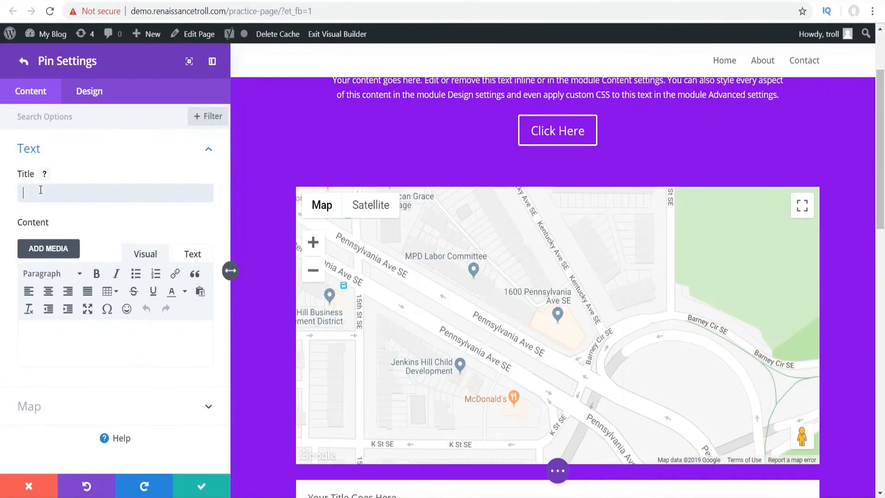
click(46, 161)
click(51, 189)
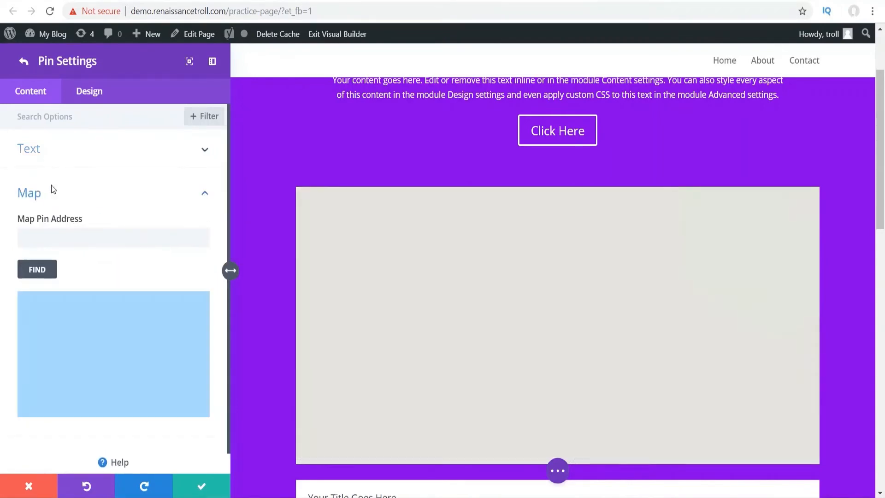
click(65, 235)
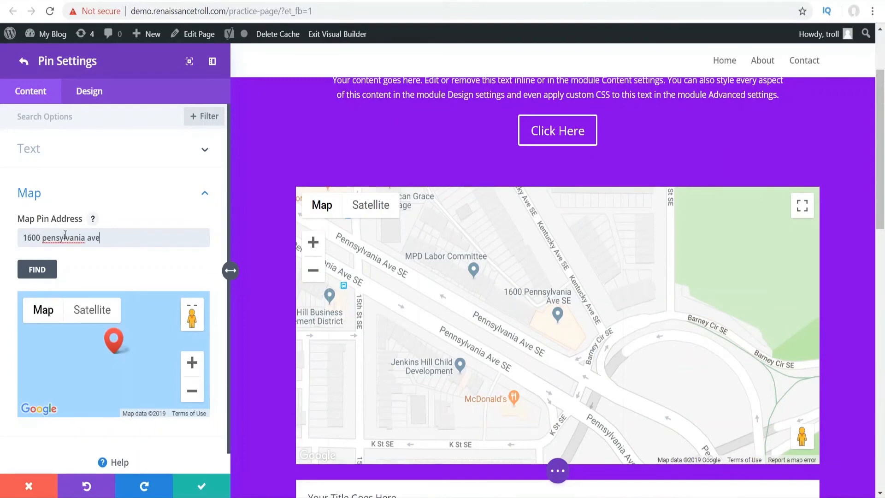
click(54, 270)
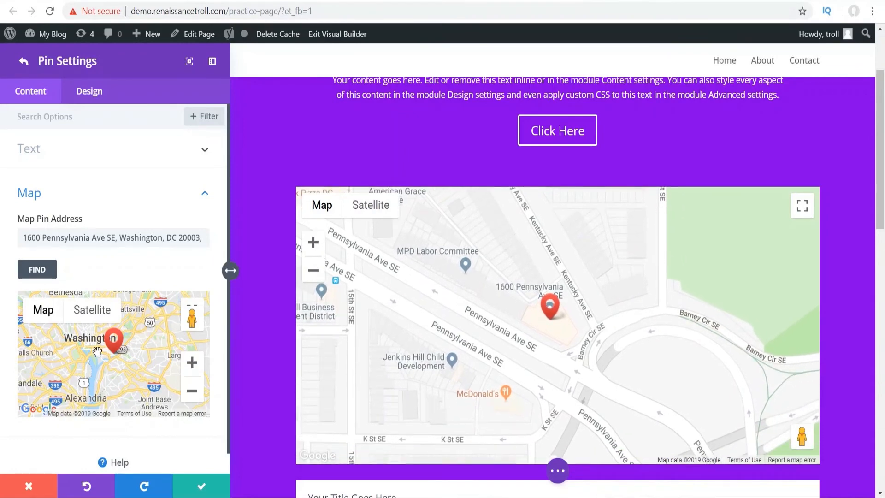
scroll(97, 352, up, 3)
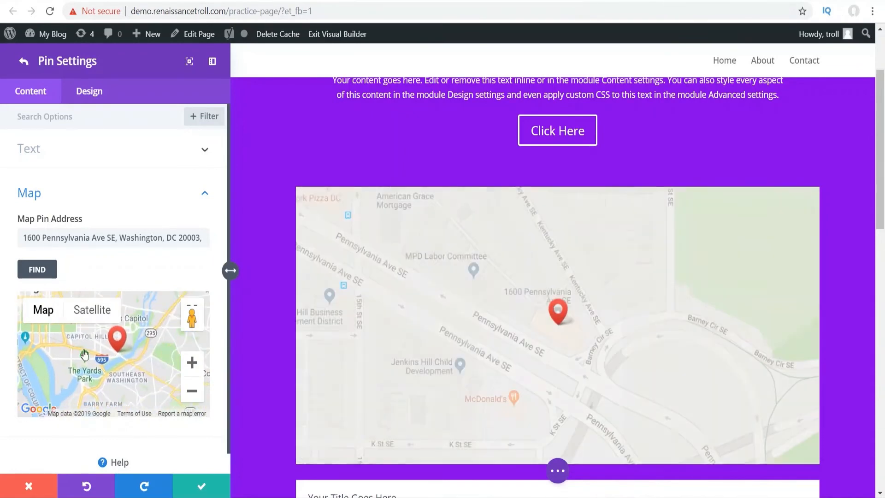
scroll(104, 351, up, 2)
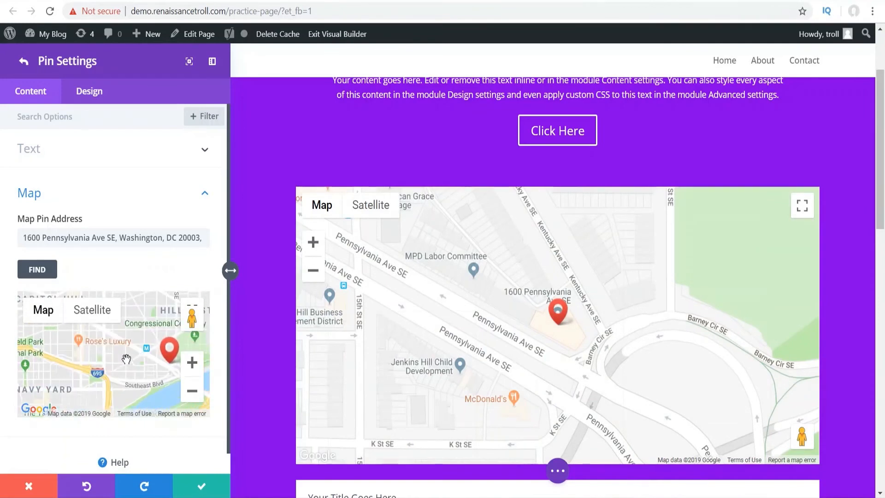
scroll(126, 359, up, 3)
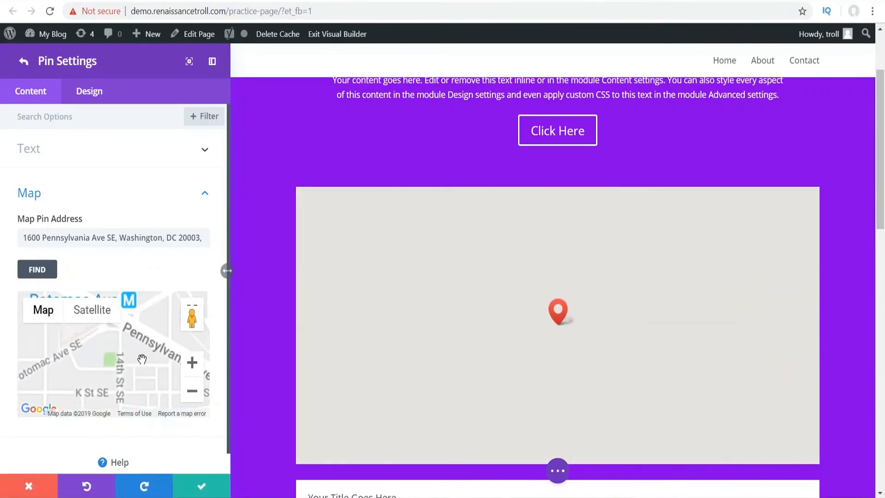
scroll(142, 360, down, 2)
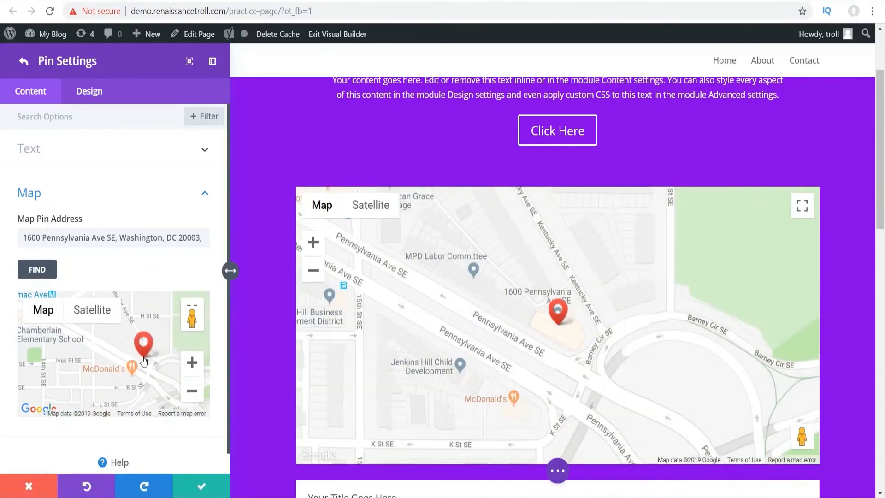
scroll(145, 360, up, 1)
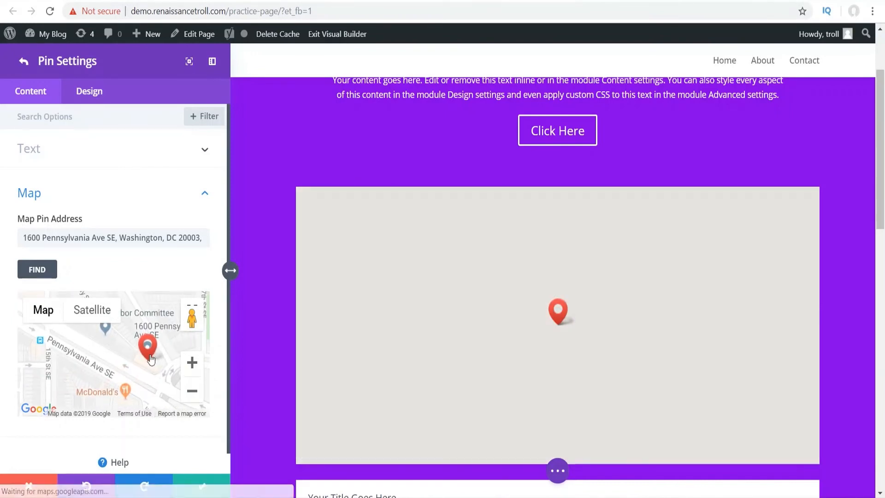
drag(151, 360, 140, 369)
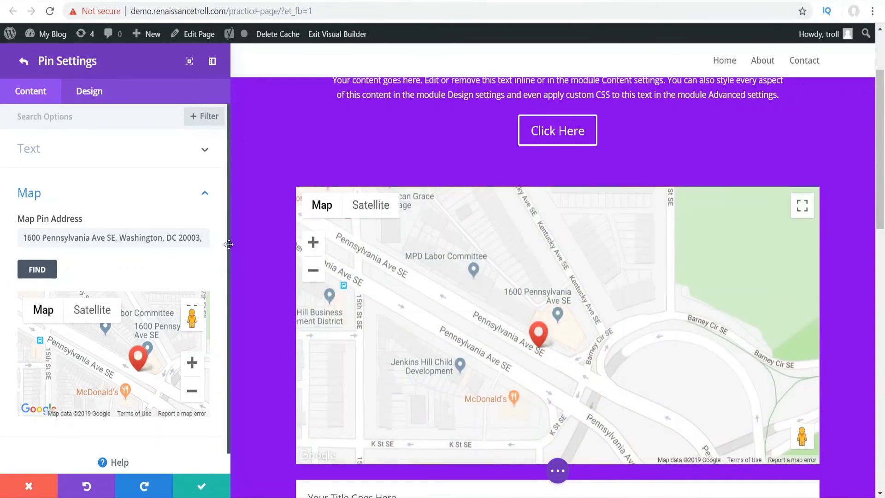
scroll(96, 302, up, 1)
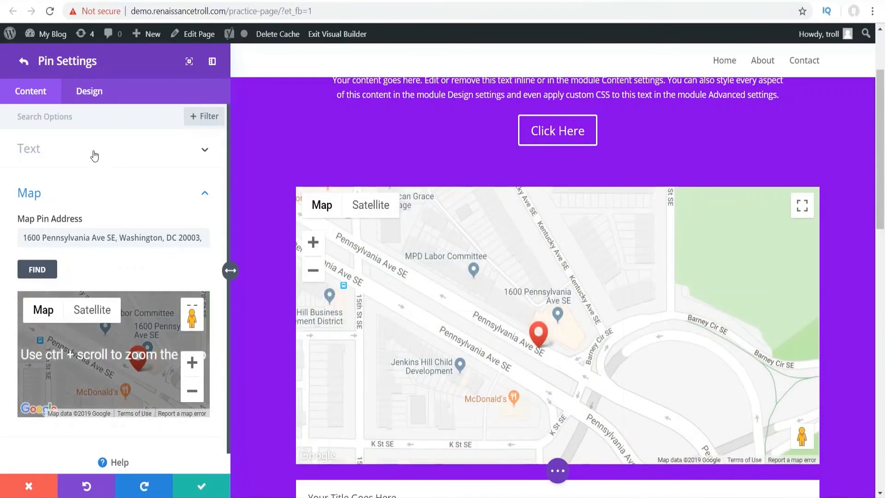
- Title the pin 'gasdfsdasdf' and return to the main map settings
click(94, 152)
click(57, 190)
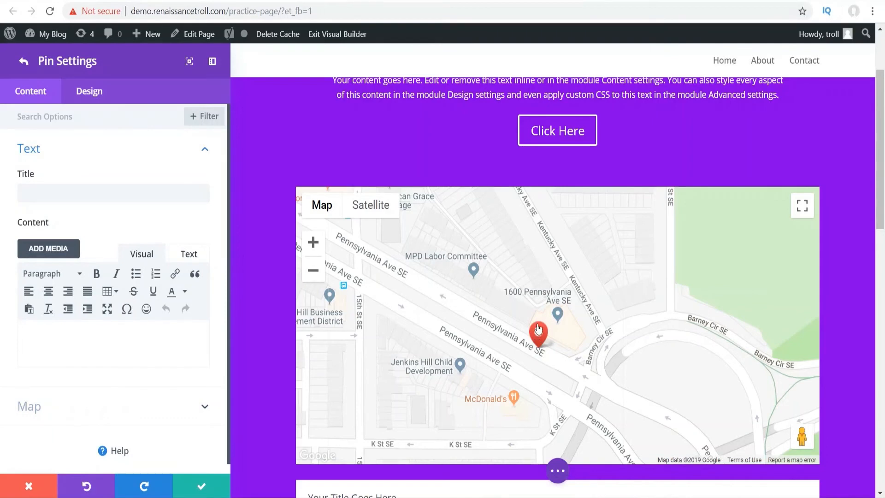
click(60, 193)
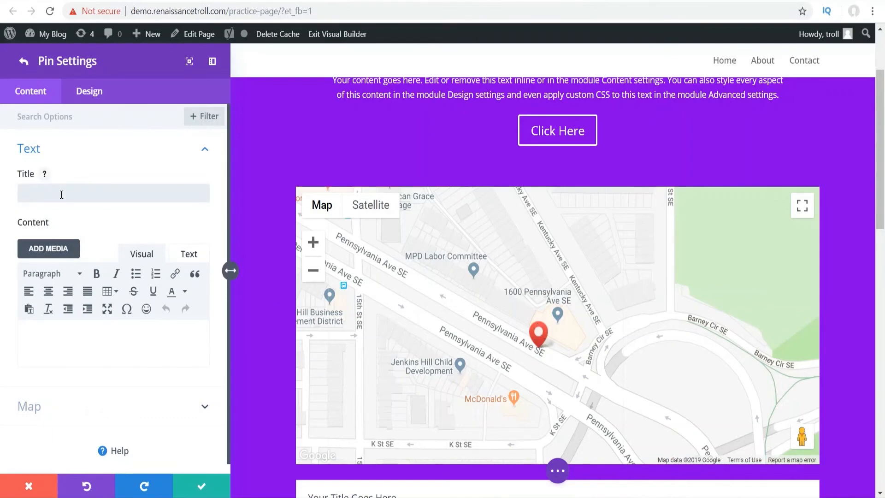
text(gasdfsdasdf)
click(540, 337)
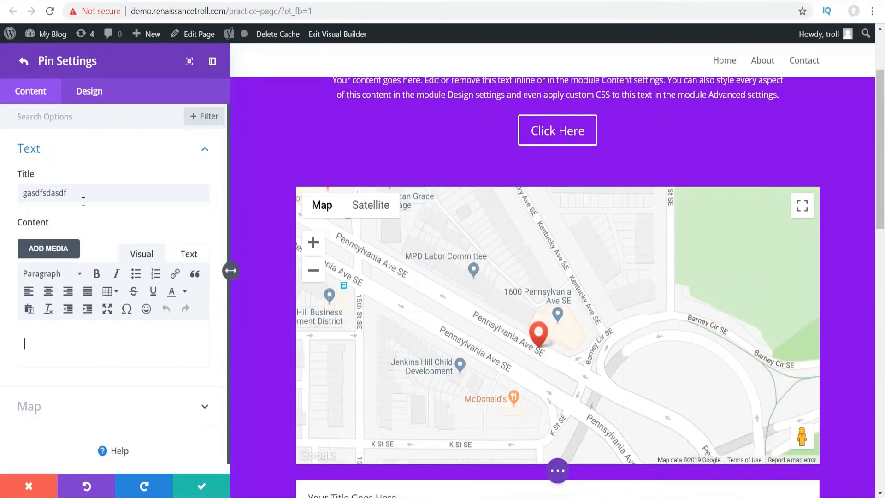
click(546, 348)
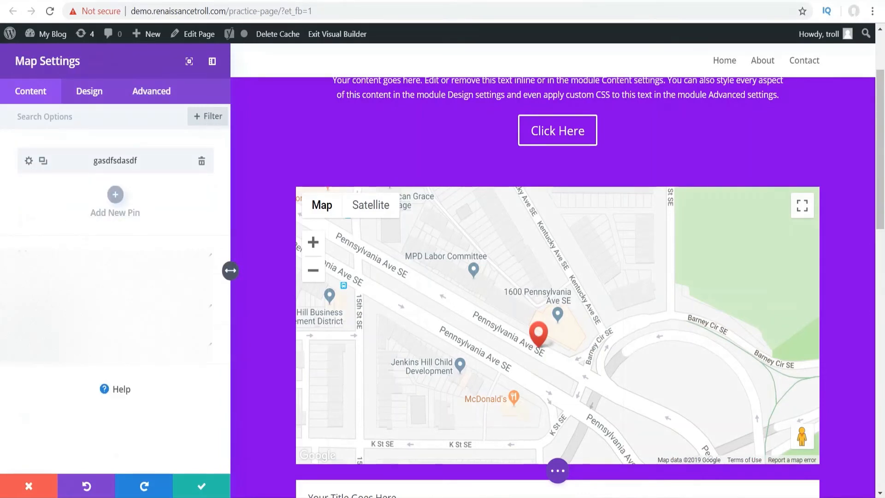
- Review the map's location, Controls and Map design options, then save and close Map Settings
click(71, 255)
scroll(71, 255, down, 5)
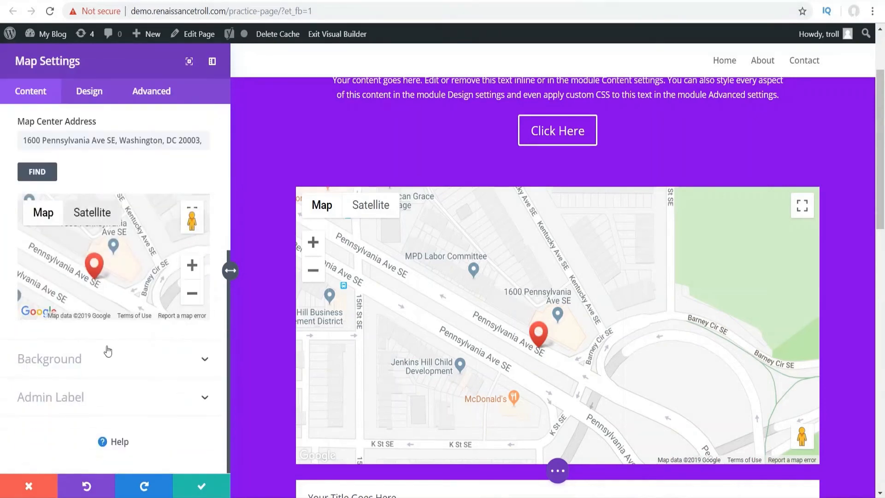
scroll(105, 350, up, 5)
click(60, 240)
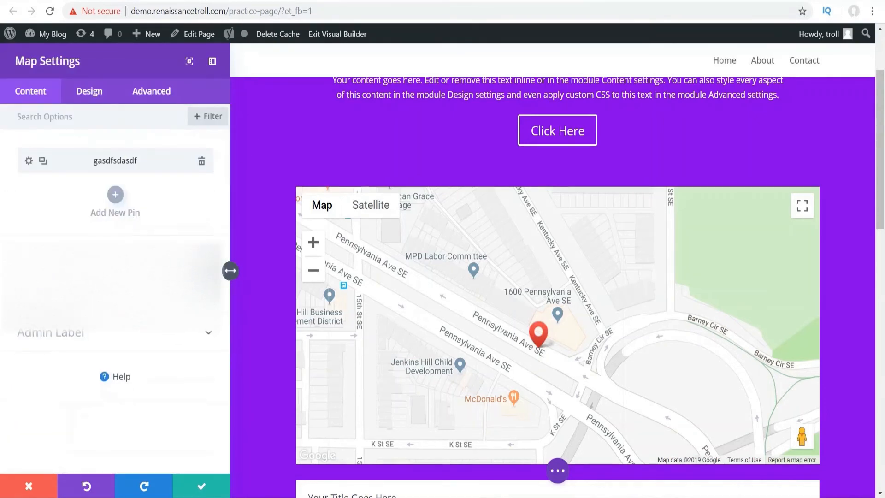
click(89, 97)
click(46, 156)
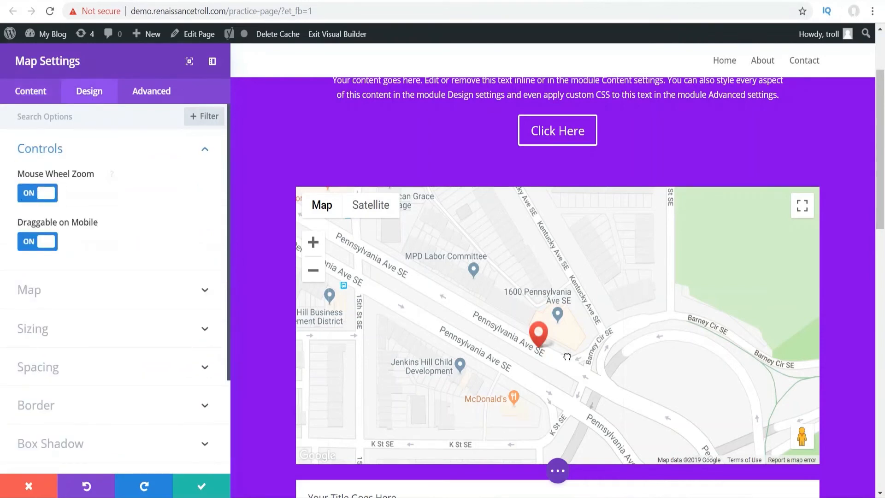
scroll(55, 217, down, 3)
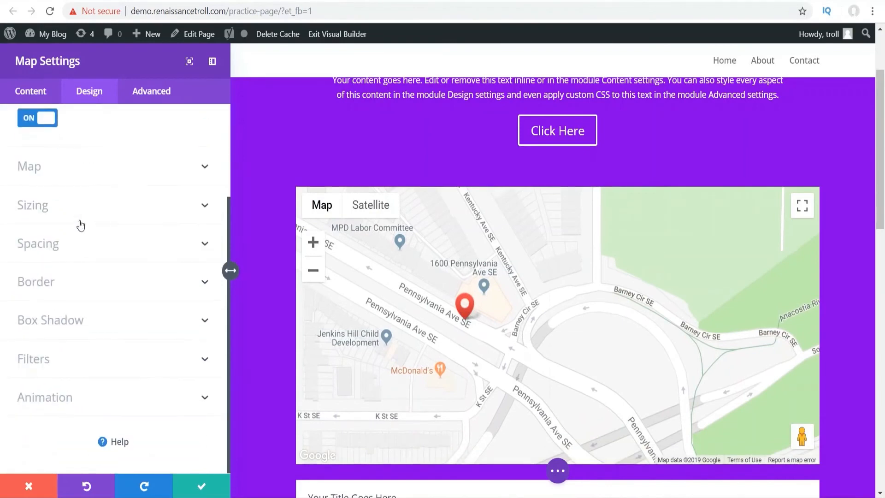
click(90, 168)
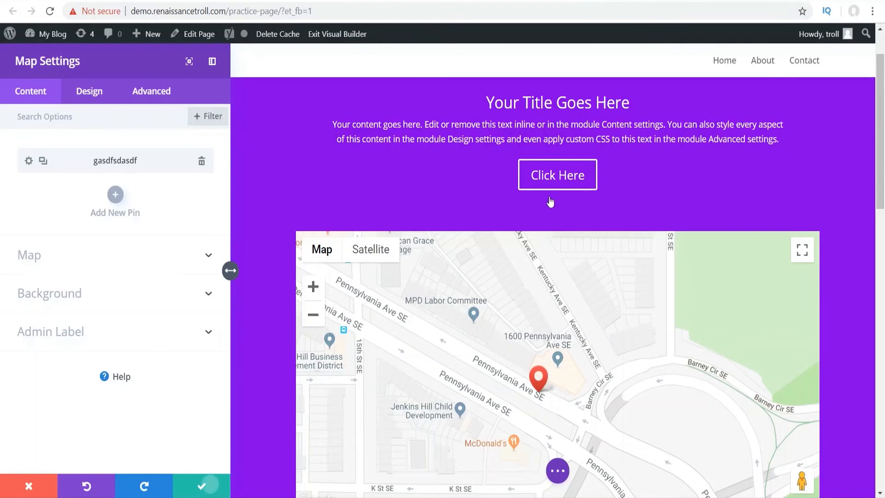
click(193, 484)
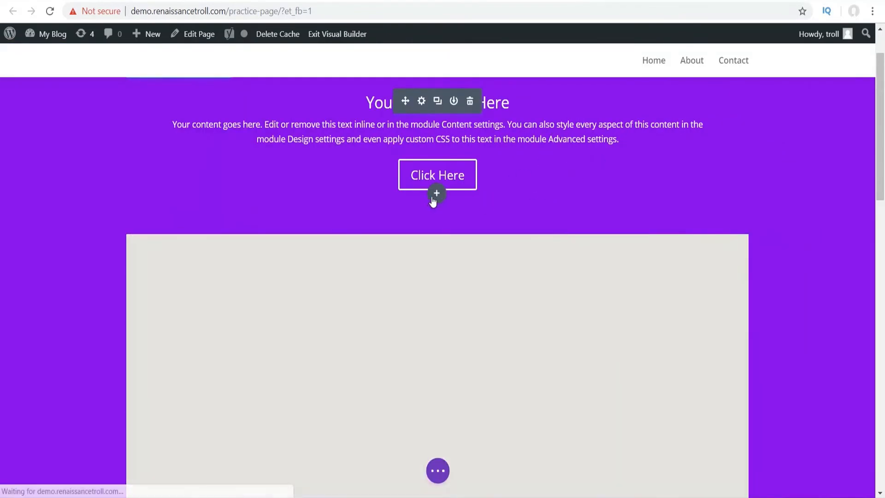
- Insert a Contact Form module below the Click Here button via the 'contac' search
click(437, 194)
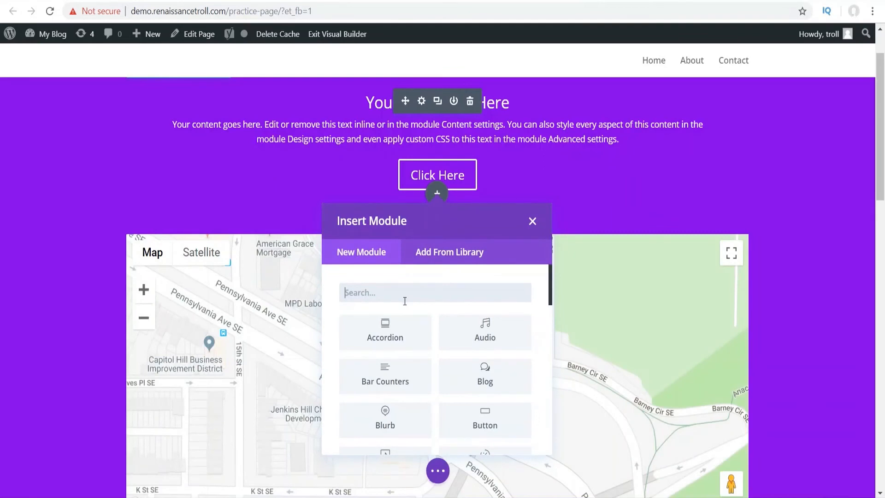
text(contac)
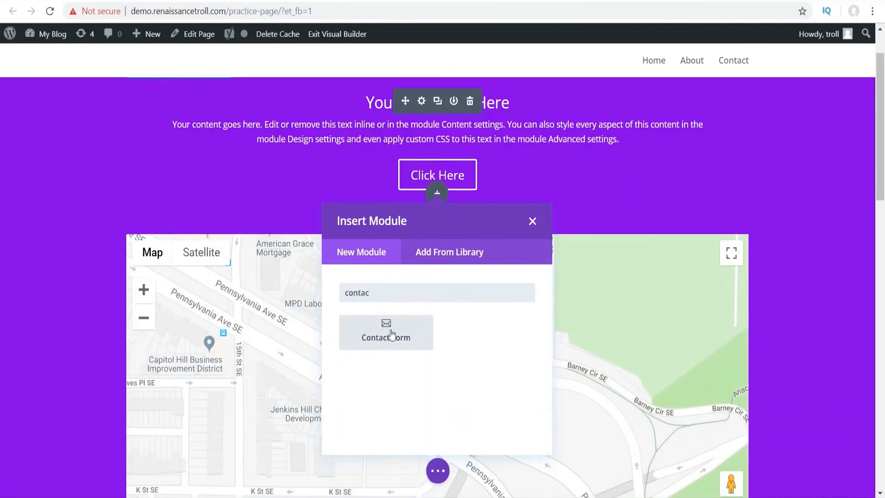
click(392, 333)
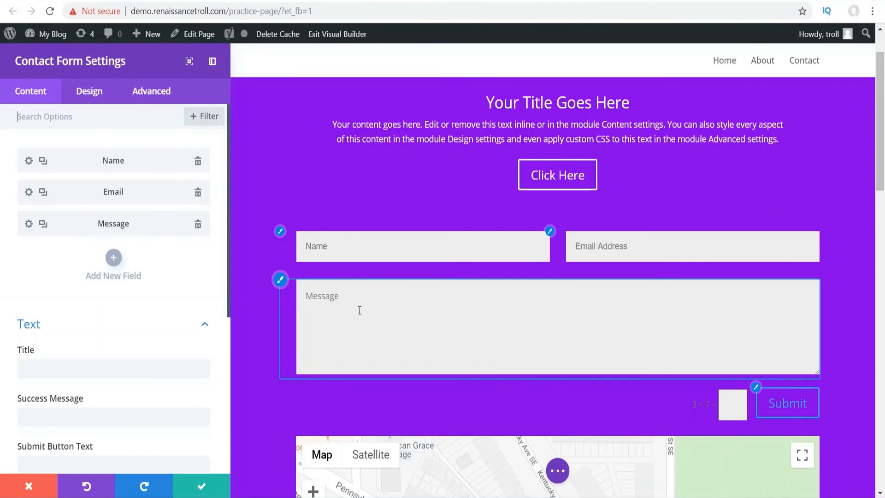
- Review the form's Email, Elements and Redirect settings, leaving Display Captcha on
scroll(137, 159, down, 3)
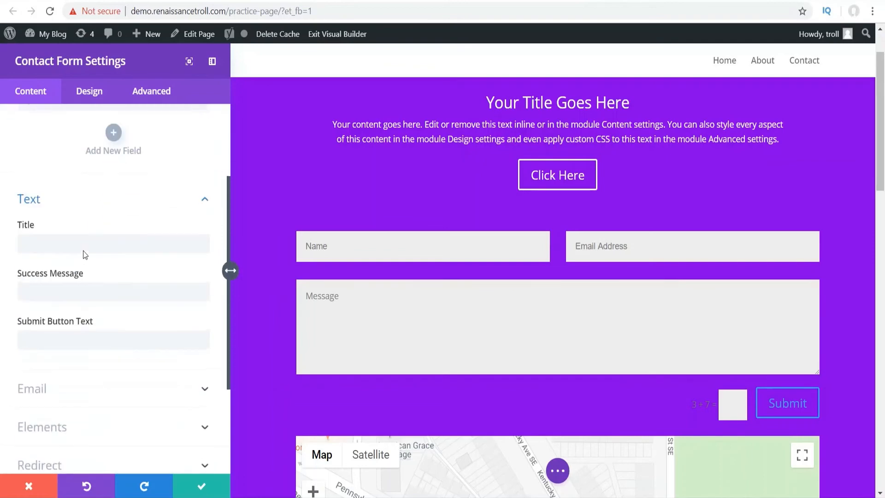
click(146, 384)
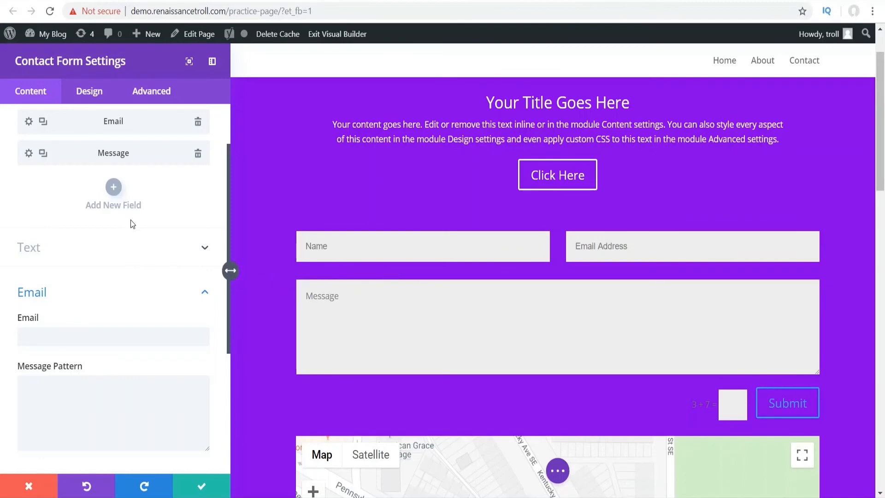
scroll(131, 220, down, 5)
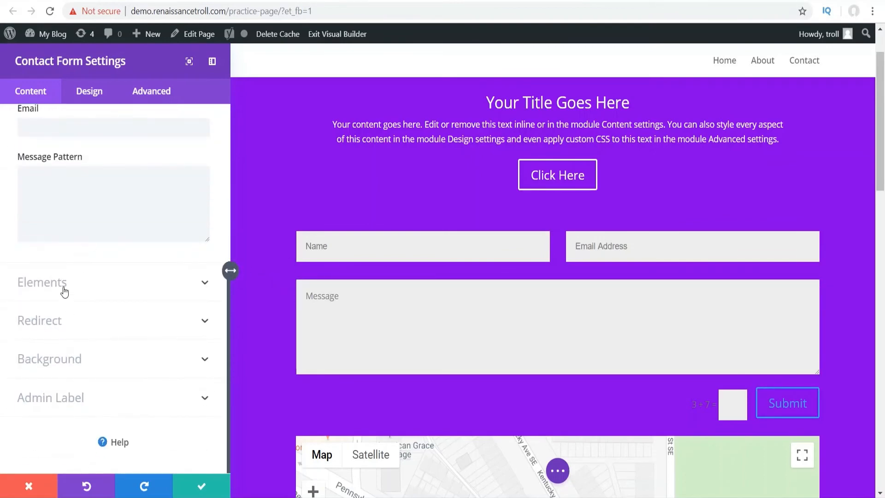
click(64, 290)
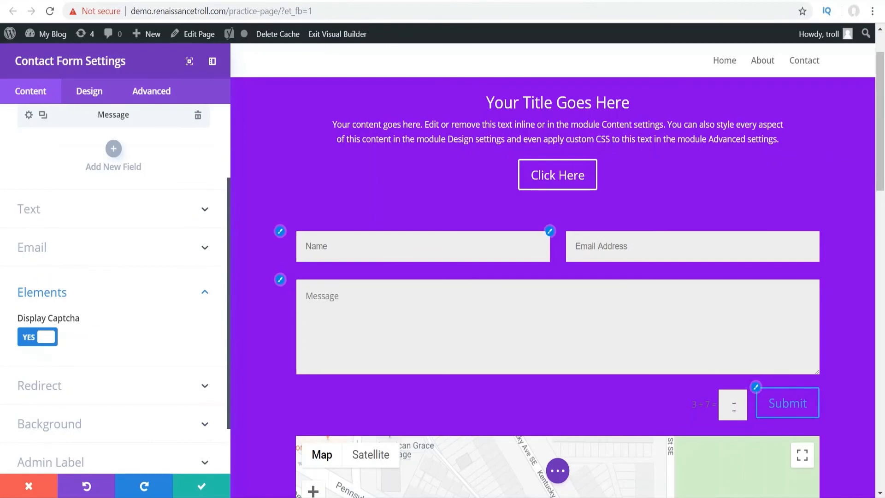
click(45, 340)
click(45, 340)
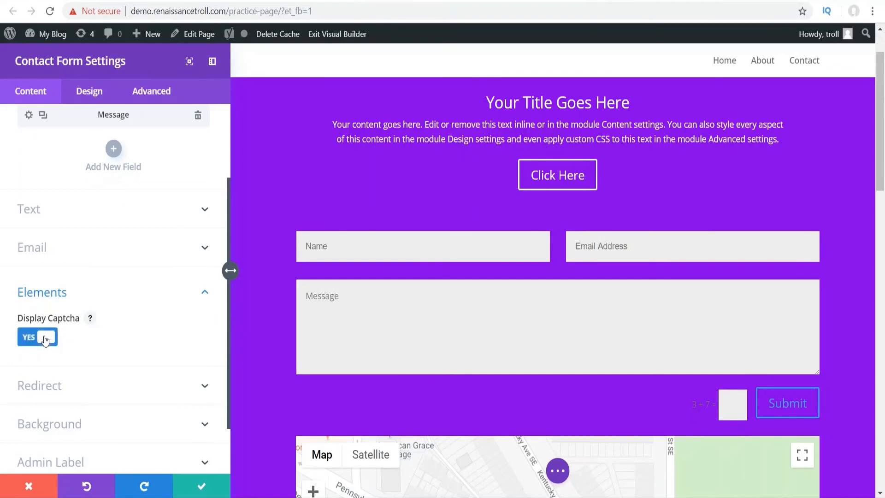
click(45, 340)
click(45, 340)
scroll(74, 323, down, 2)
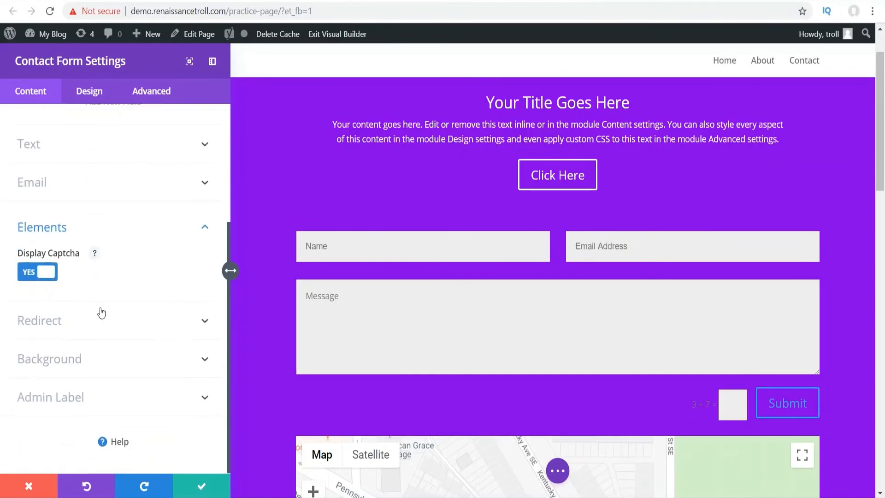
click(59, 321)
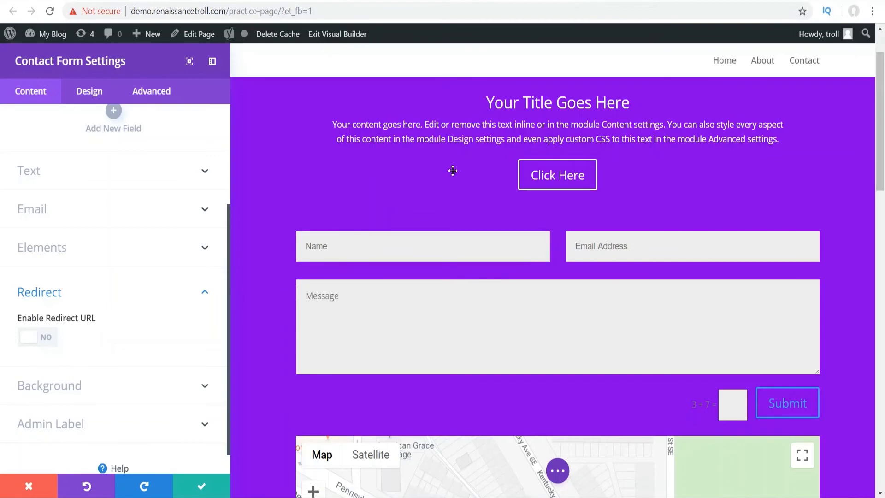
scroll(91, 235, up, 4)
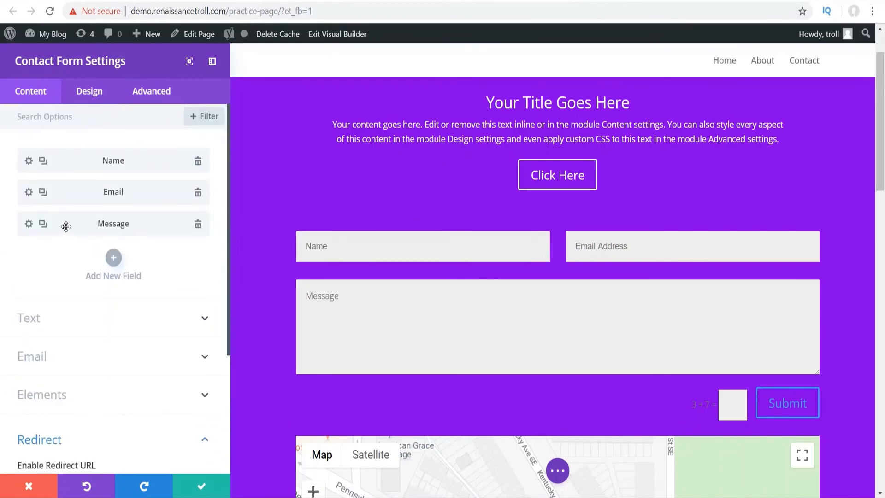
- Add a new contact form field titled 'sdfasdf', leaving its maximum length at 0
click(114, 258)
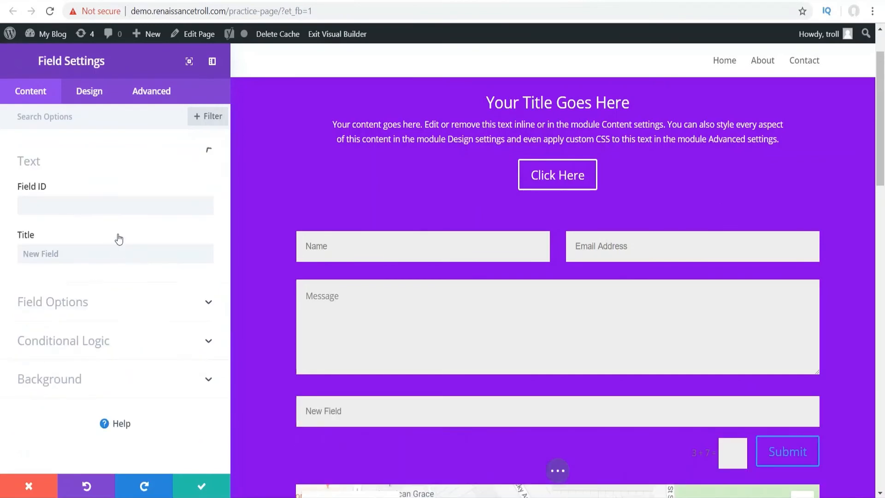
click(151, 236)
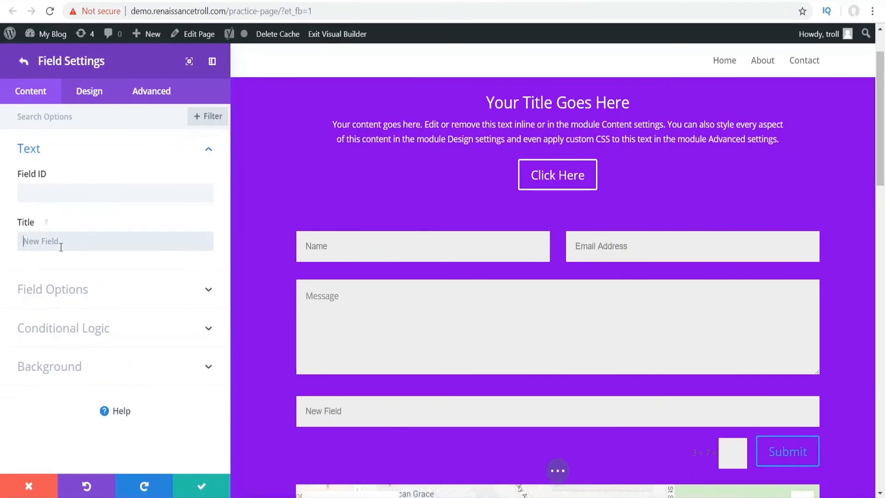
text(sdfasdf)
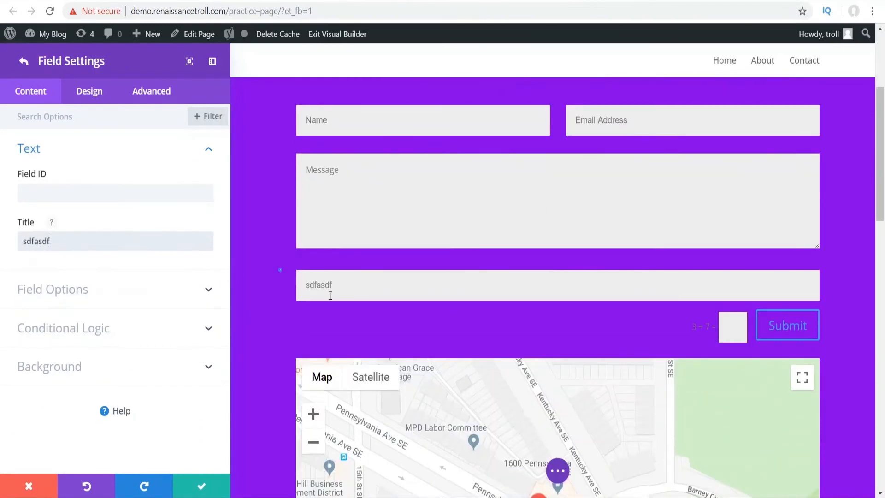
click(90, 290)
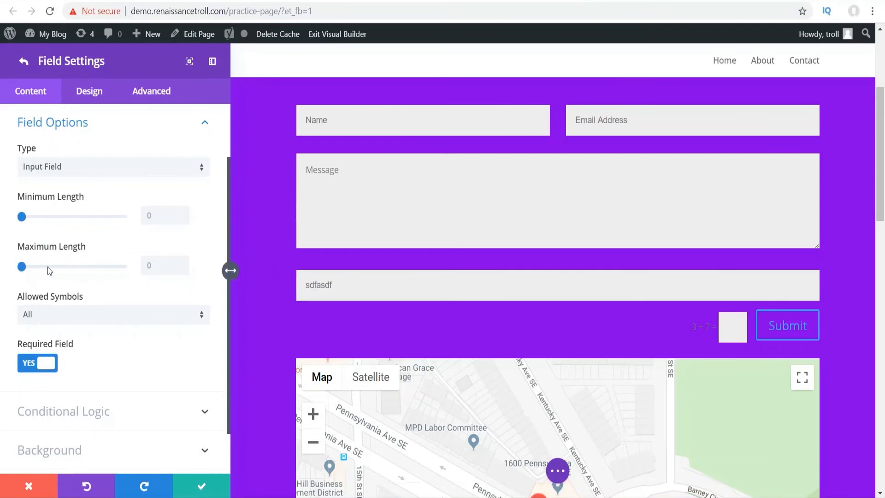
drag(50, 271, 9, 266)
- Try the field as Radio Buttons with three options, then change its type to Checkboxes
click(61, 167)
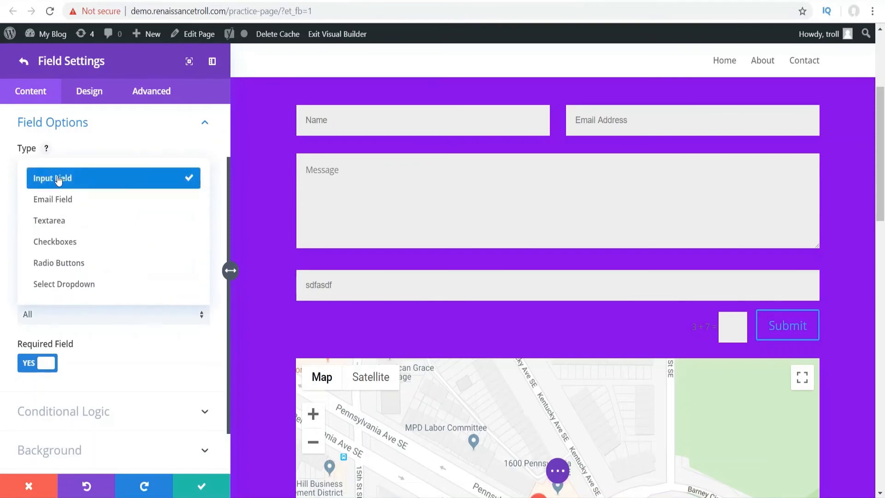
click(71, 264)
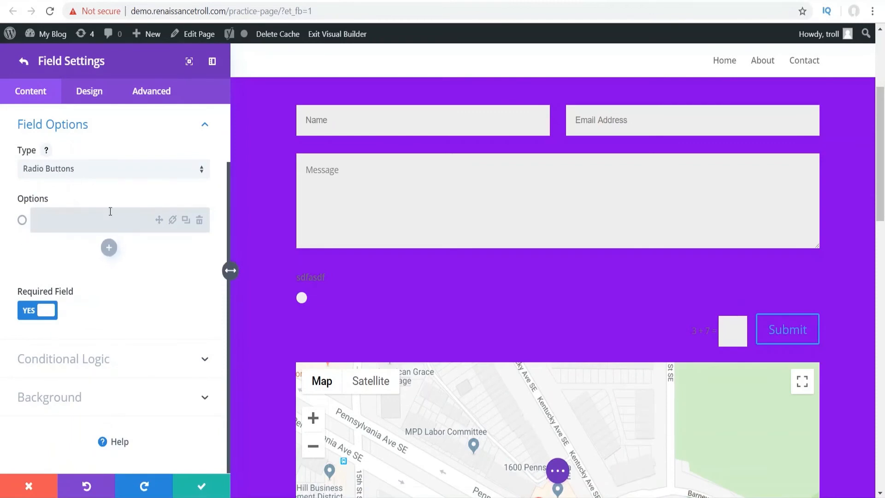
click(109, 248)
click(109, 279)
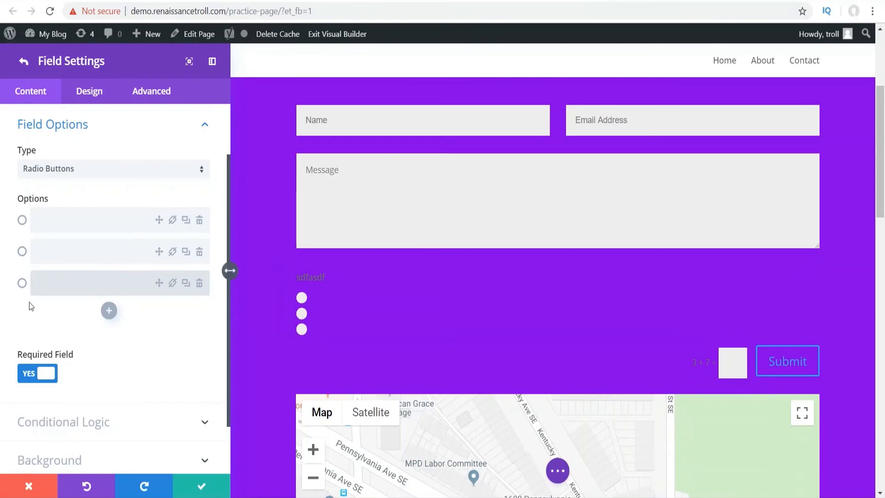
click(22, 251)
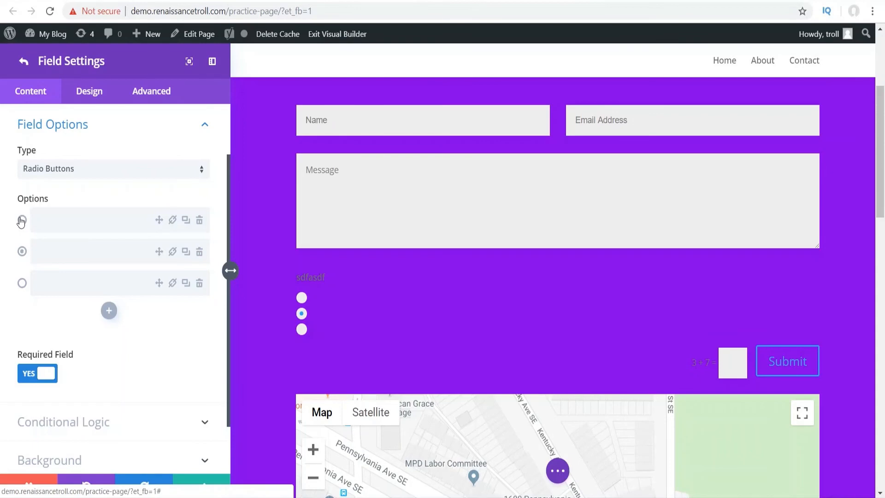
click(93, 178)
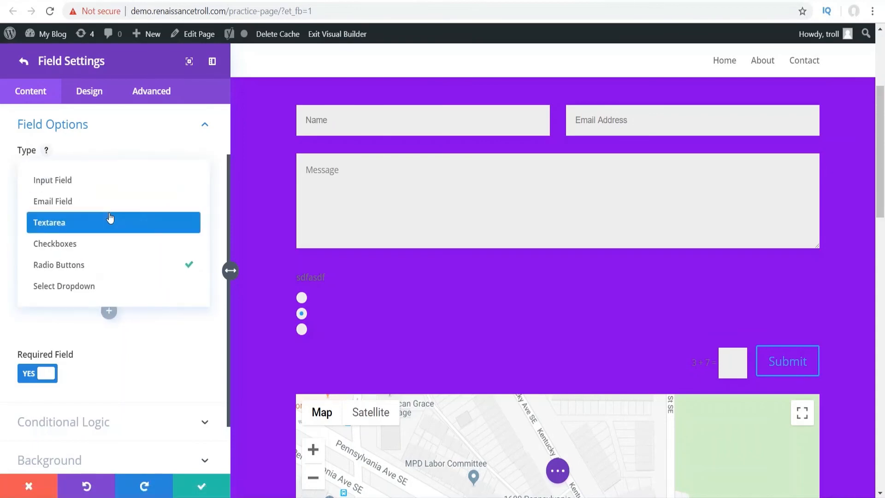
click(77, 250)
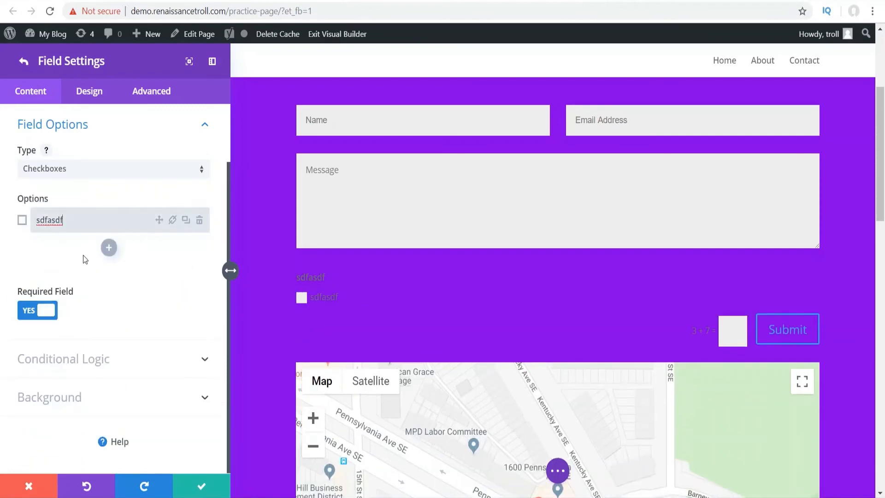
click(62, 169)
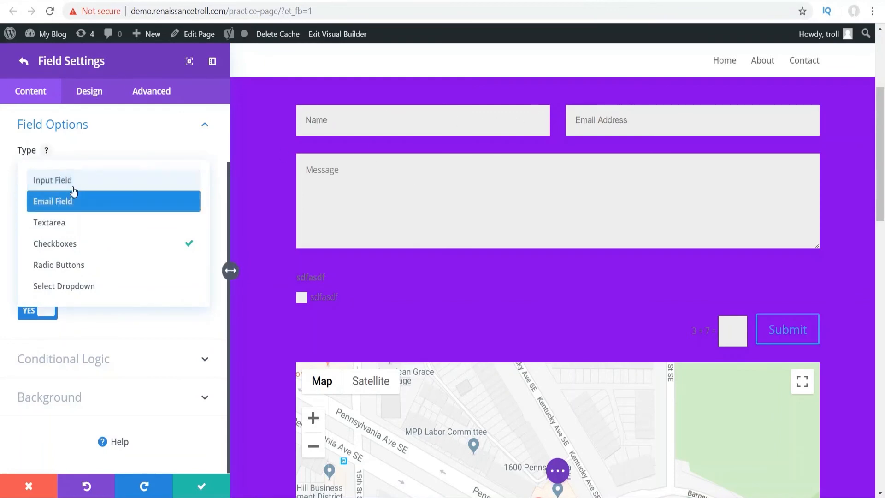
- Keep the field as Checkboxes and enable conditional logic with an equals comparison
click(93, 136)
click(98, 369)
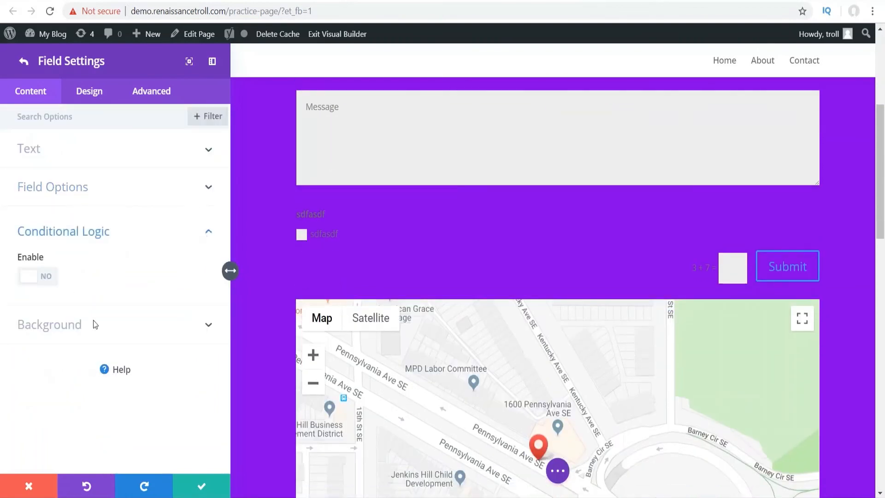
click(39, 277)
scroll(160, 302, down, 2)
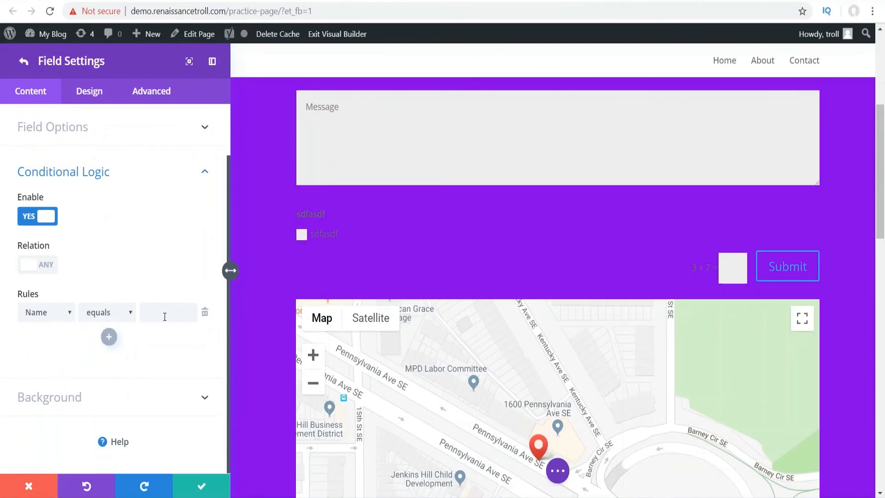
click(118, 312)
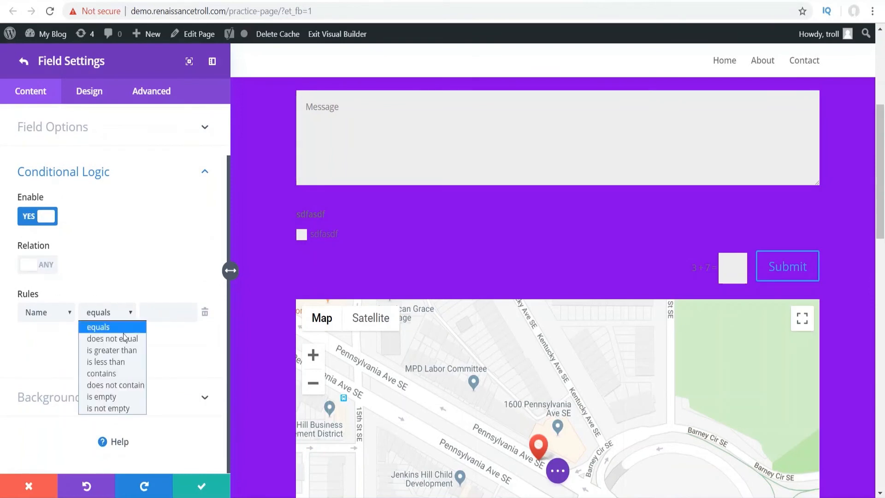
click(138, 245)
- Set the conditional rule to check the Name field, then return to Contact Form Settings
scroll(148, 246, up, 2)
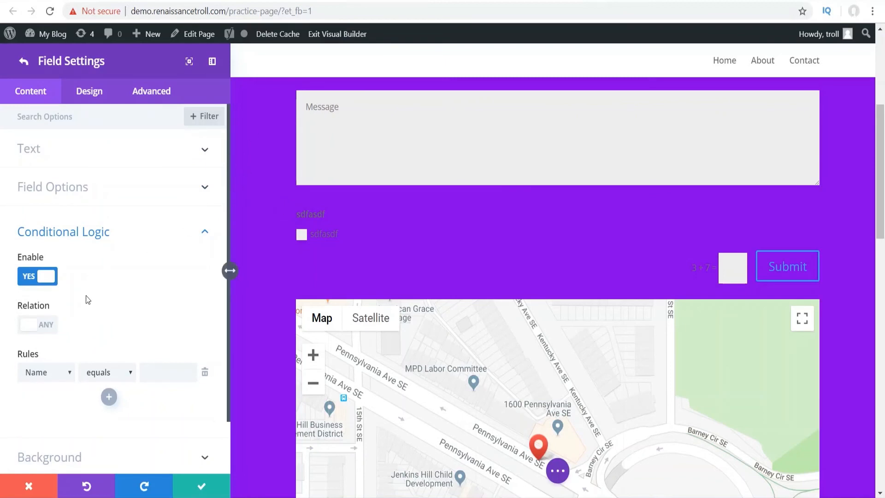
scroll(125, 267, down, 2)
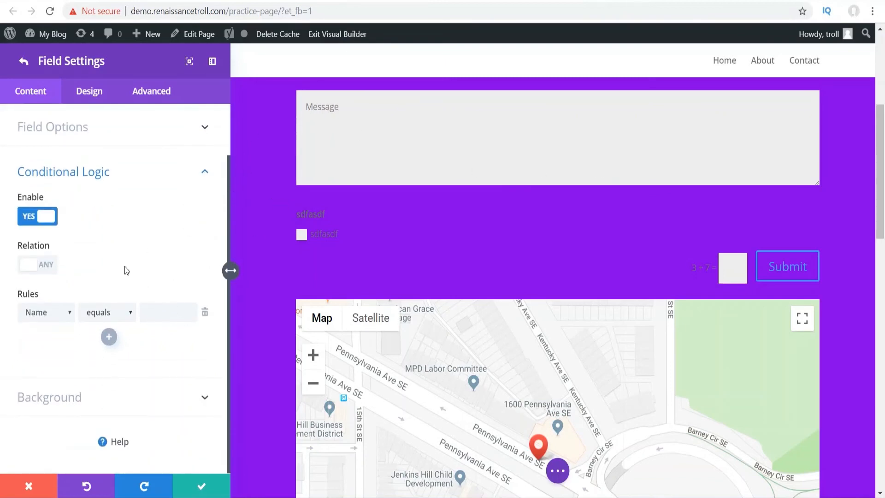
click(41, 316)
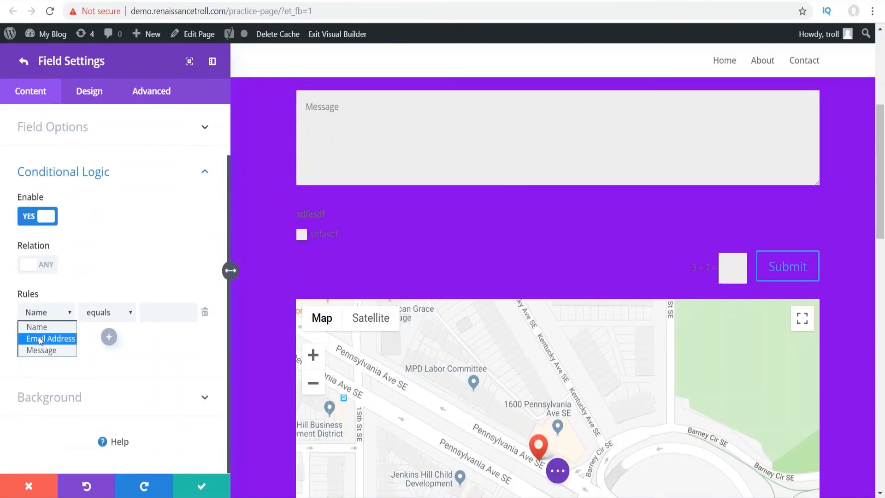
click(73, 285)
scroll(126, 289, up, 1)
scroll(126, 288, up, 2)
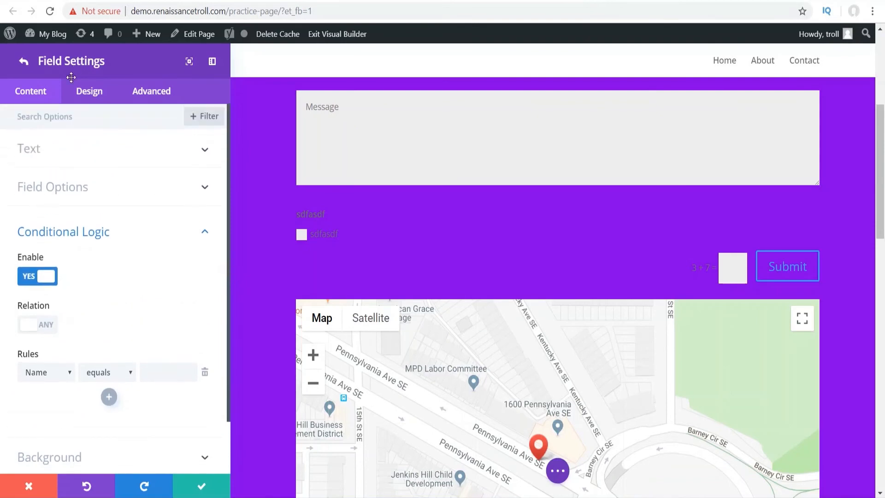
click(24, 62)
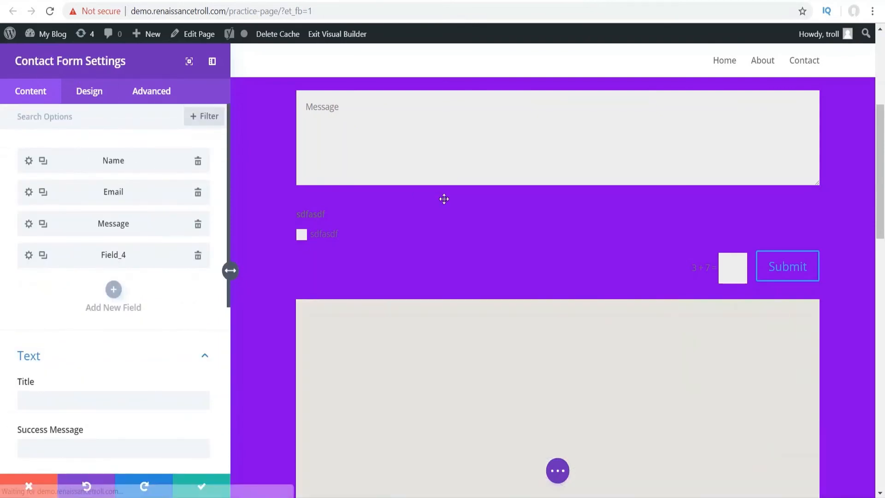
- Save and close the Contact Form settings with the new Field_4 included
scroll(322, 220, up, 4)
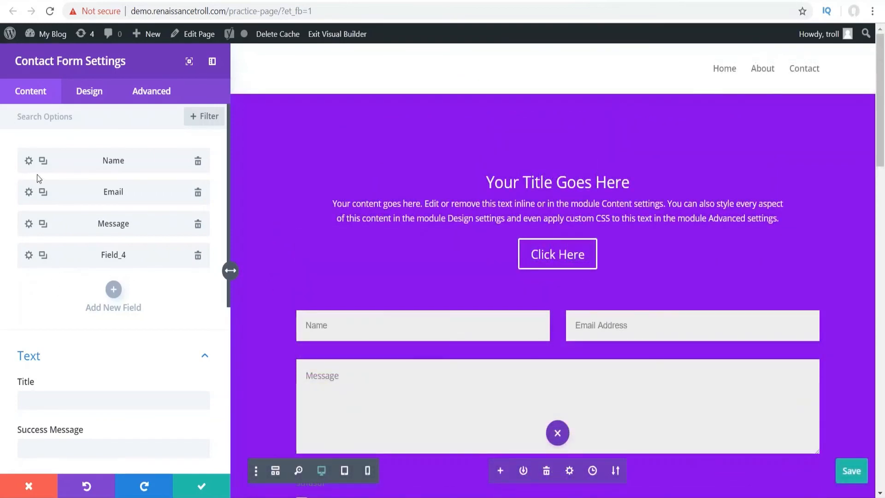
click(196, 486)
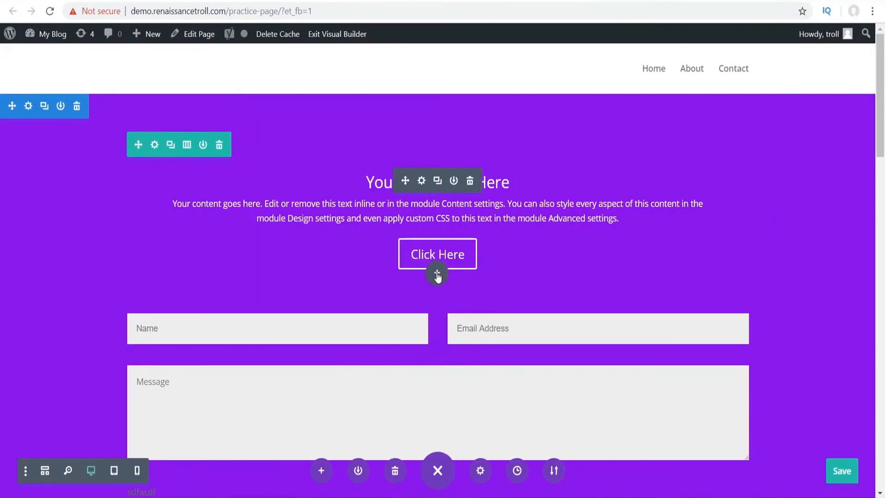
- Insert a Code module below the Click Here button by searching 'code'
click(438, 276)
text(code)
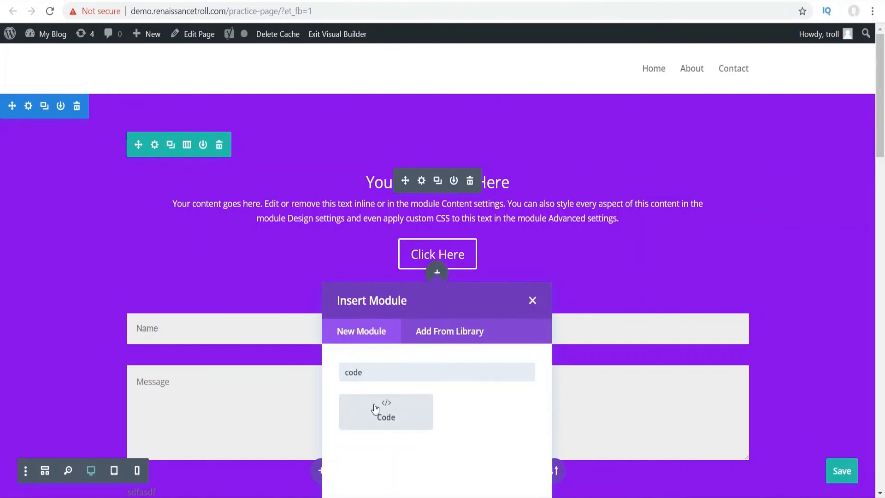
click(375, 409)
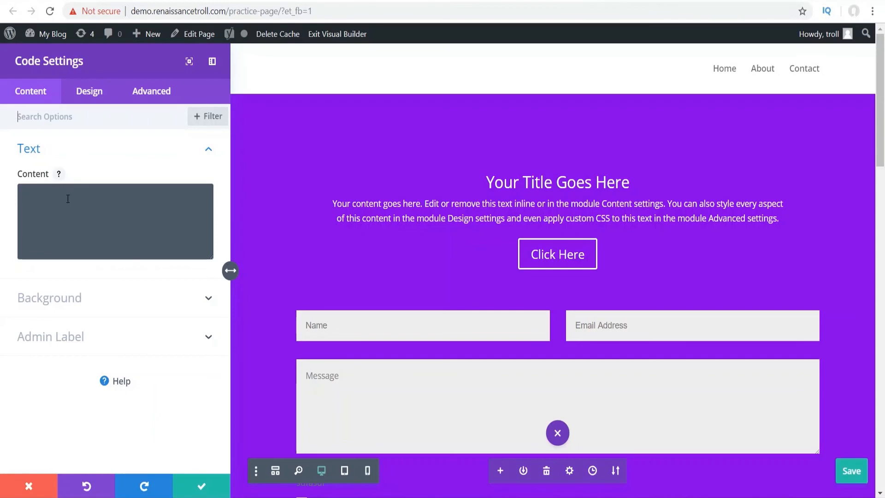
- Type <script> into the Code module's content, delete it again, and save the page with Ctrl+S
click(97, 198)
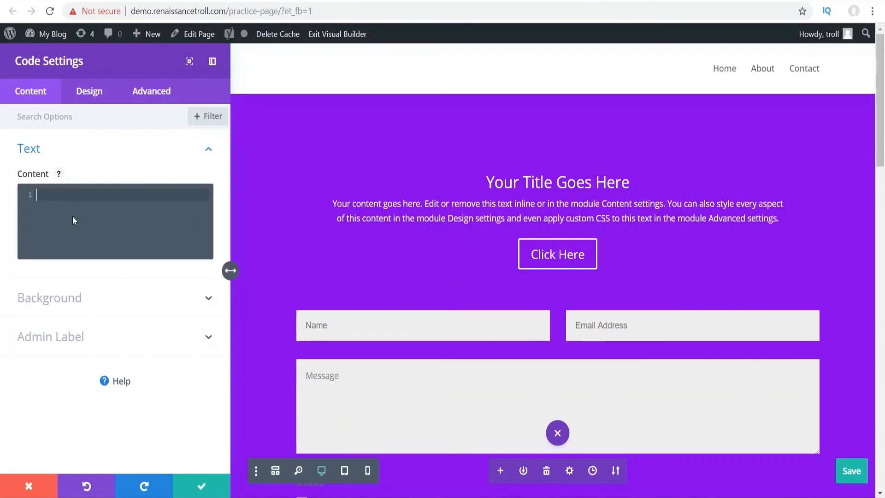
text(<script></script>)
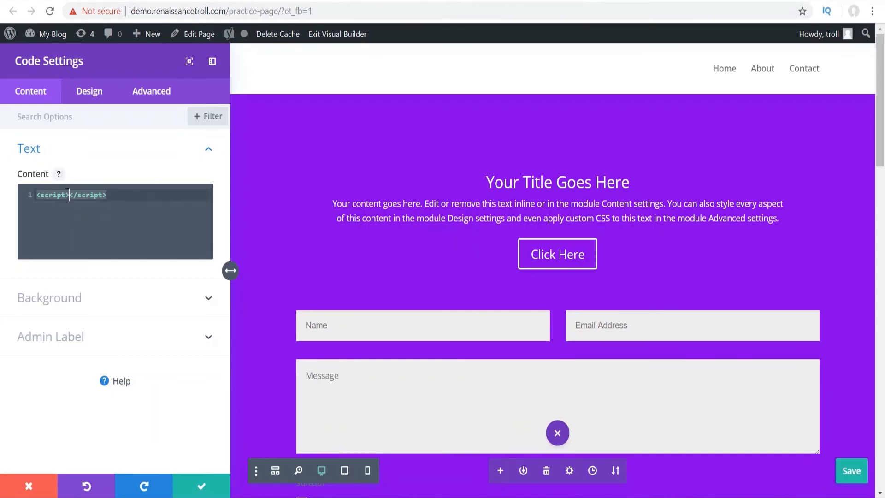
drag(116, 199, 24, 205)
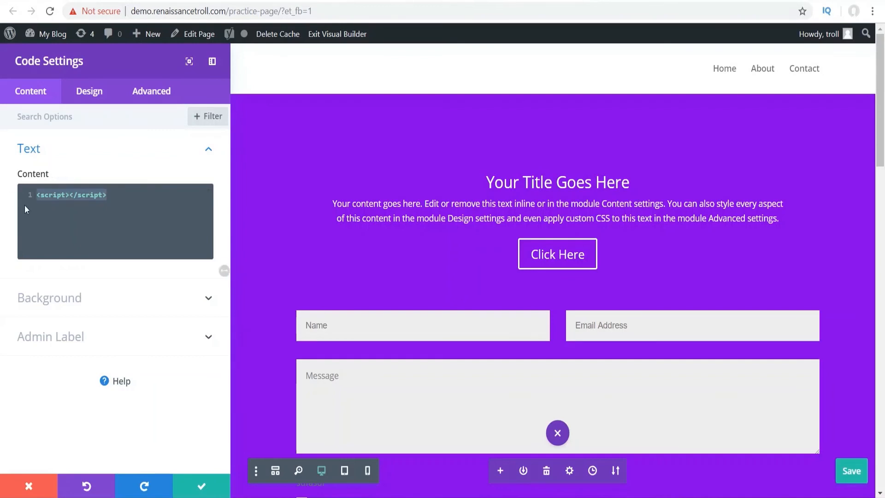
key(BackSpace)
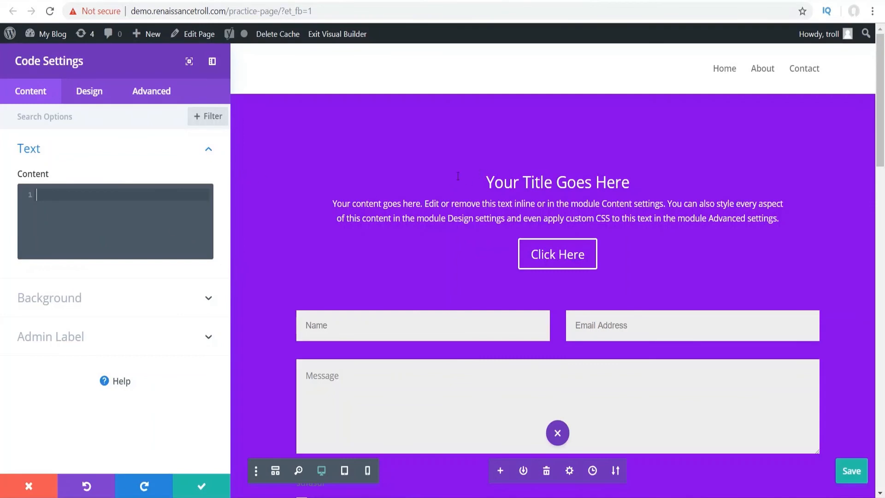
key(ctrl+s)
- Close the Code settings, scroll through apple.com's homepage to iPad Pro, then switch to the Microsoft tab
click(29, 485)
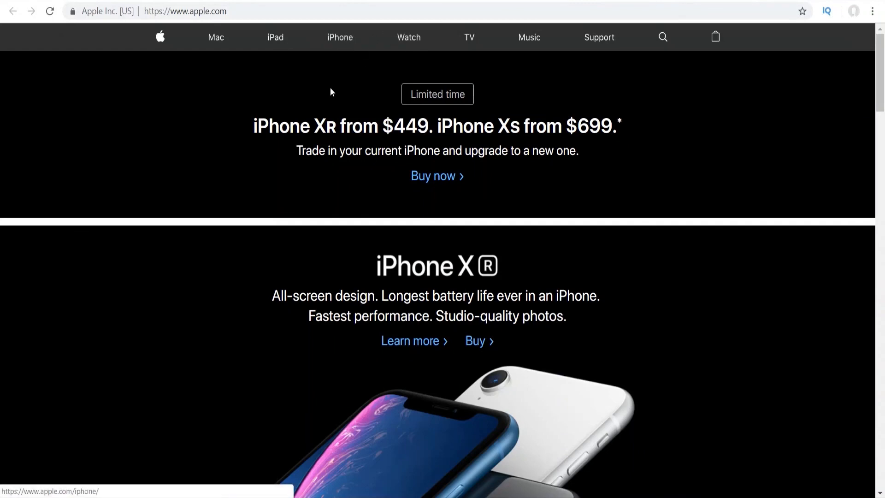
scroll(368, 258, down, 4)
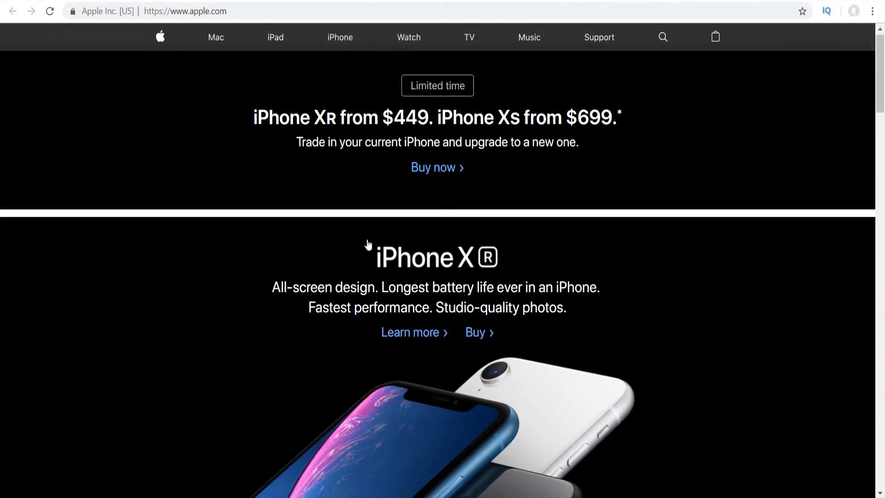
scroll(372, 240, up, 1)
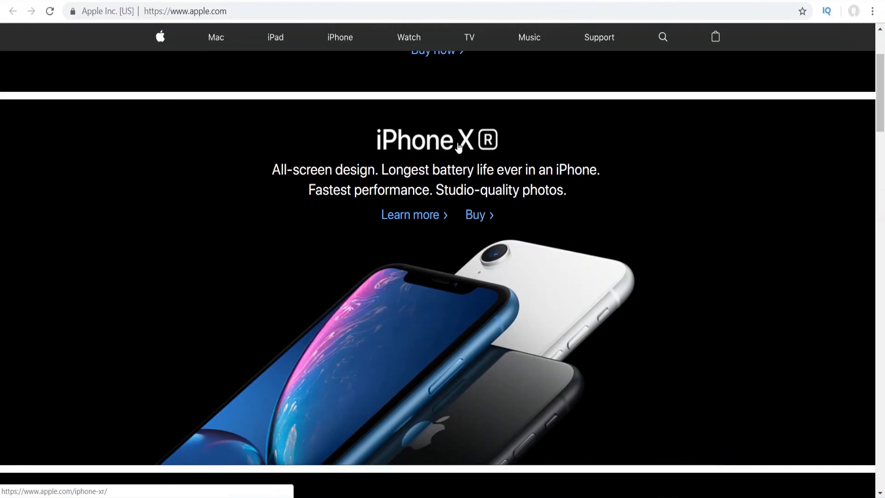
scroll(459, 149, down, 4)
scroll(445, 206, up, 2)
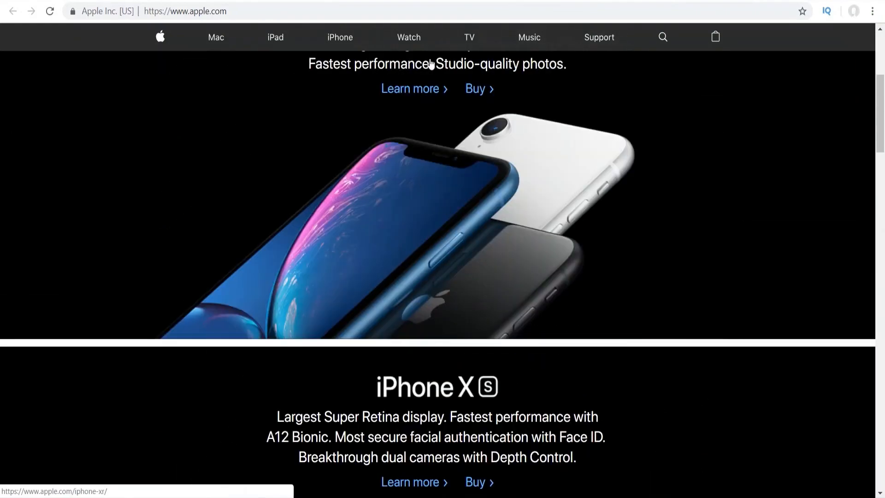
scroll(442, 223, up, 3)
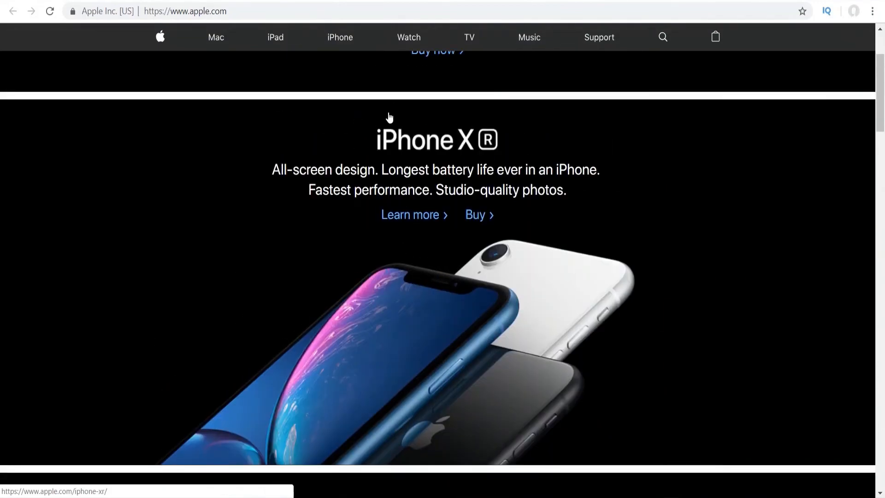
scroll(444, 254, down, 13)
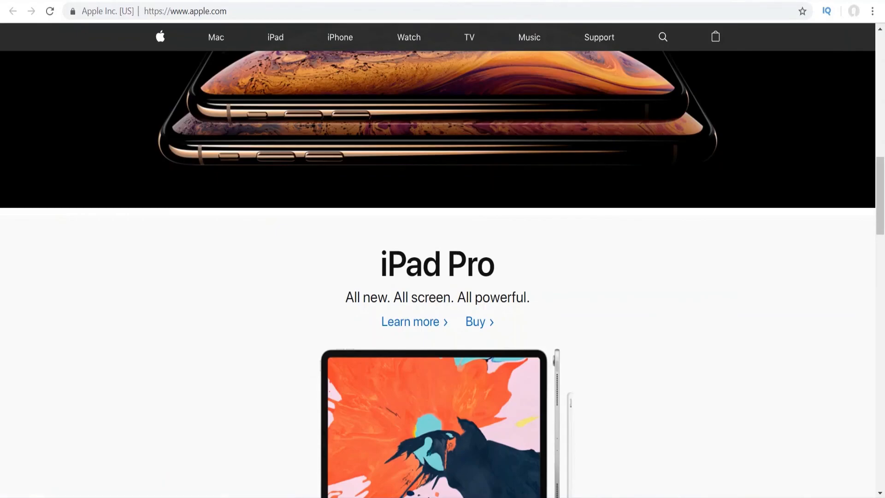
click(579, 2)
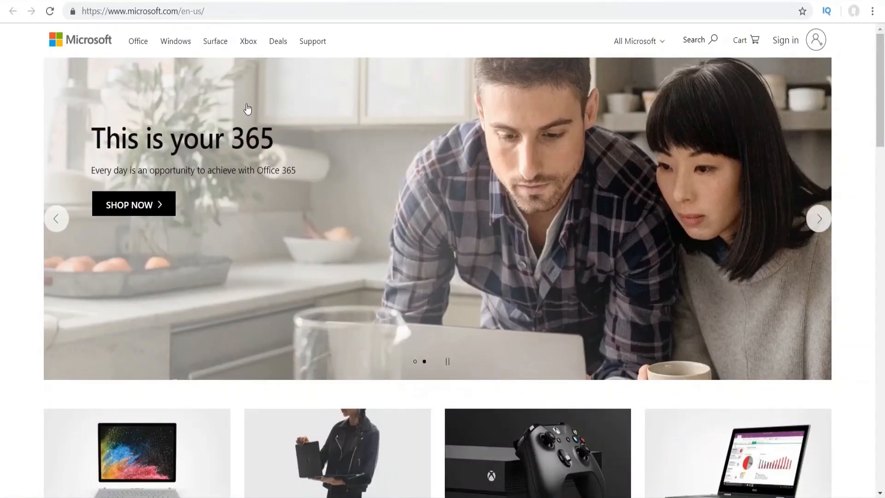
- Return the Microsoft banner to 'This is your 365' and scroll down to the For work cards
click(55, 219)
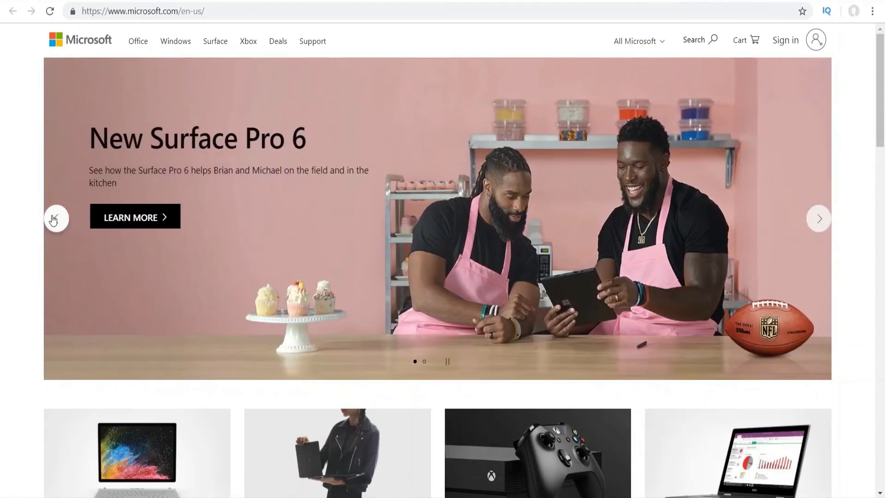
click(56, 219)
scroll(314, 157, down, 3)
scroll(315, 157, down, 3)
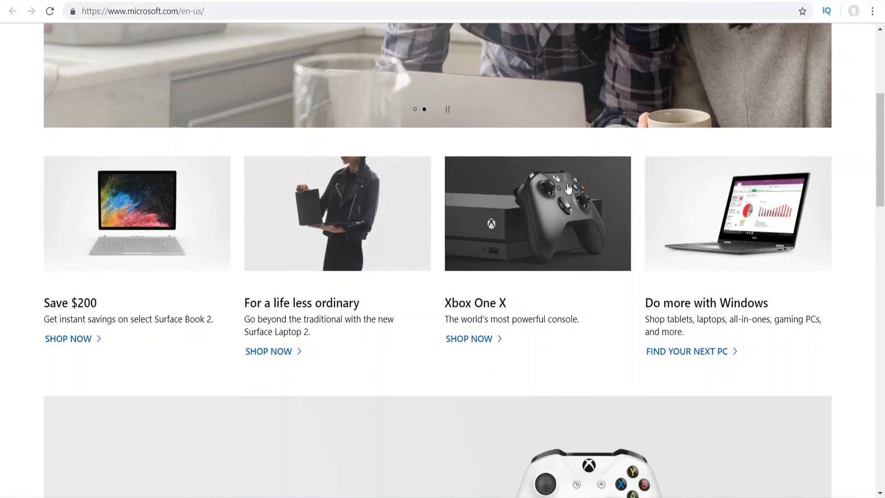
scroll(361, 164, down, 4)
scroll(424, 125, down, 1)
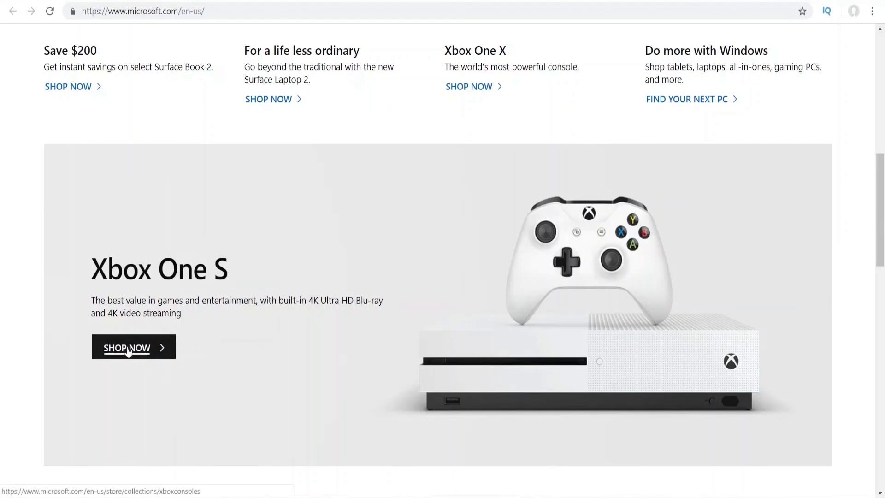
scroll(211, 292, down, 5)
scroll(299, 144, down, 4)
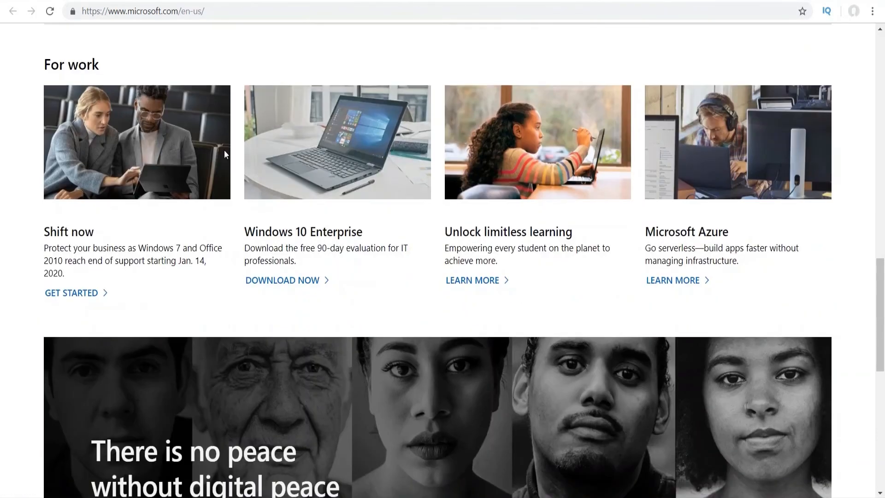
scroll(445, 199, down, 1)
scroll(445, 199, down, 3)
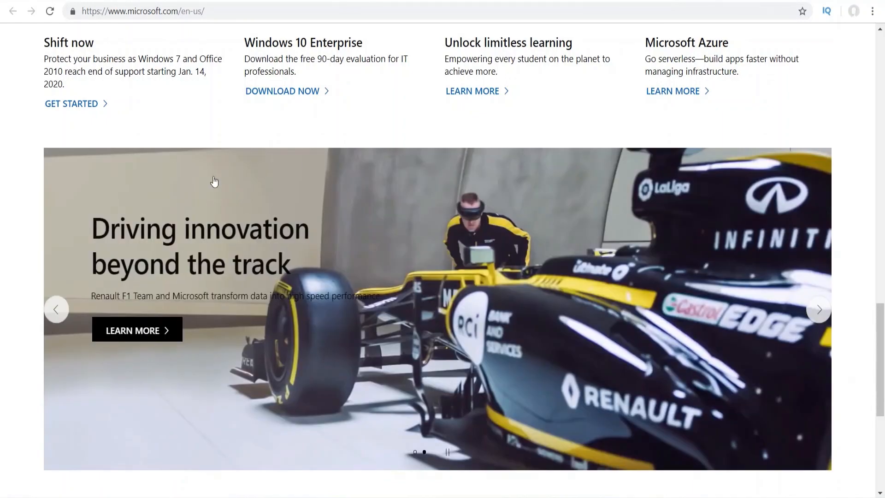
click(64, 308)
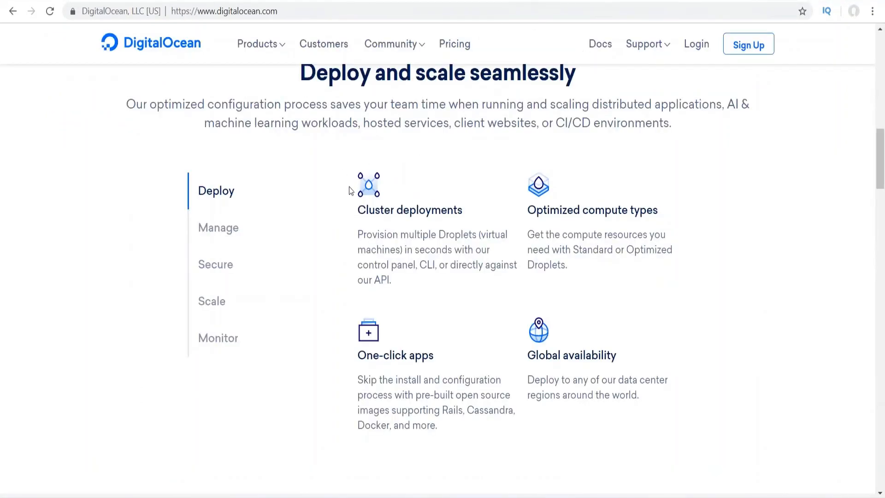
- Highlight the Cluster deployments text and a heading line on DigitalOcean, then clear the selection
drag(350, 190, 414, 233)
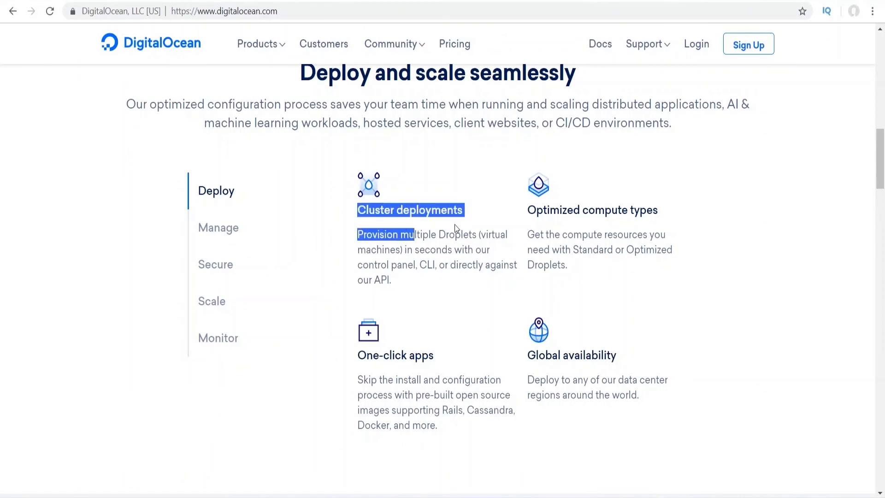
scroll(455, 225, up, 3)
drag(299, 197, 549, 198)
click(556, 194)
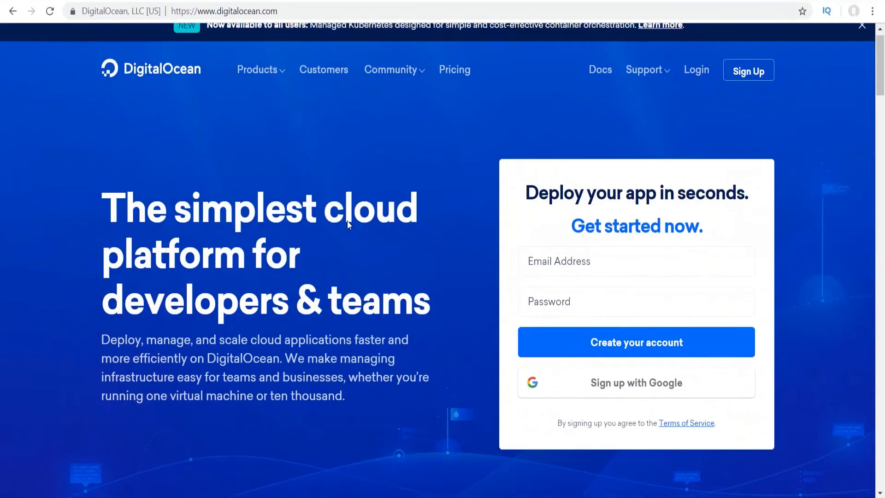
- Return to the top of DigitalOcean's homepage and focus the Email Address field, then unfocus it
scroll(429, 245, down, 7)
scroll(428, 246, up, 7)
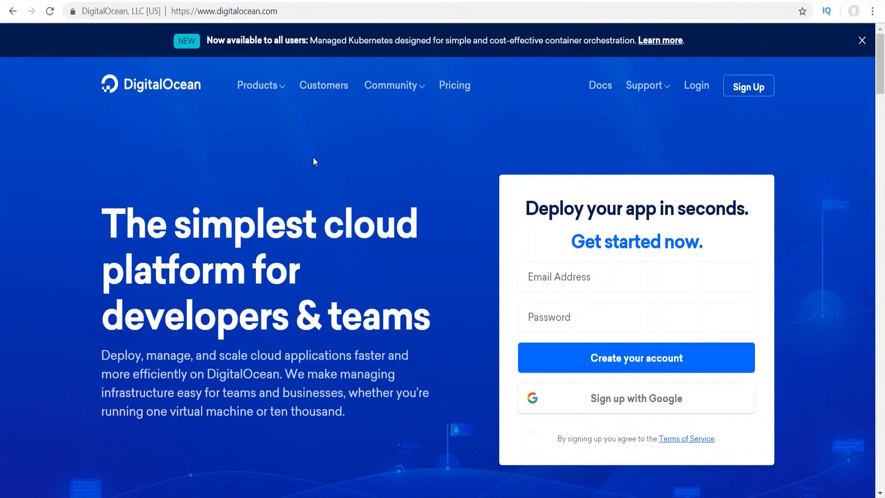
scroll(289, 148, down, 1)
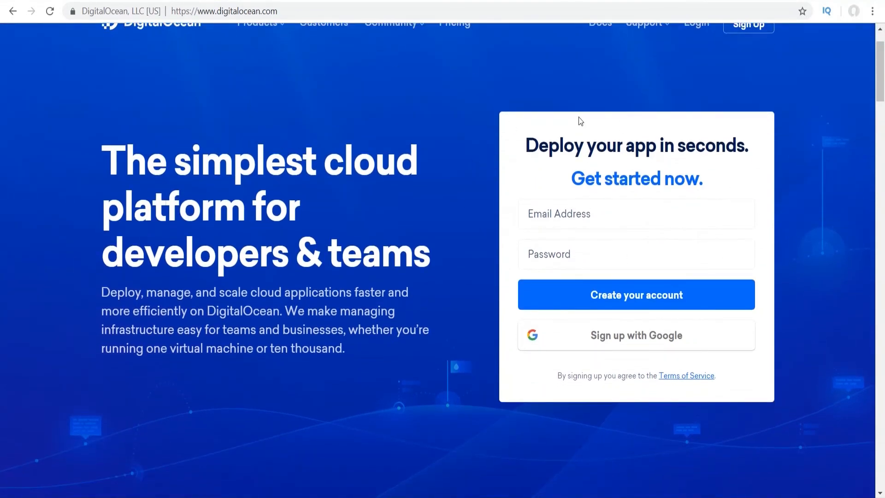
scroll(587, 252, up, 1)
click(579, 274)
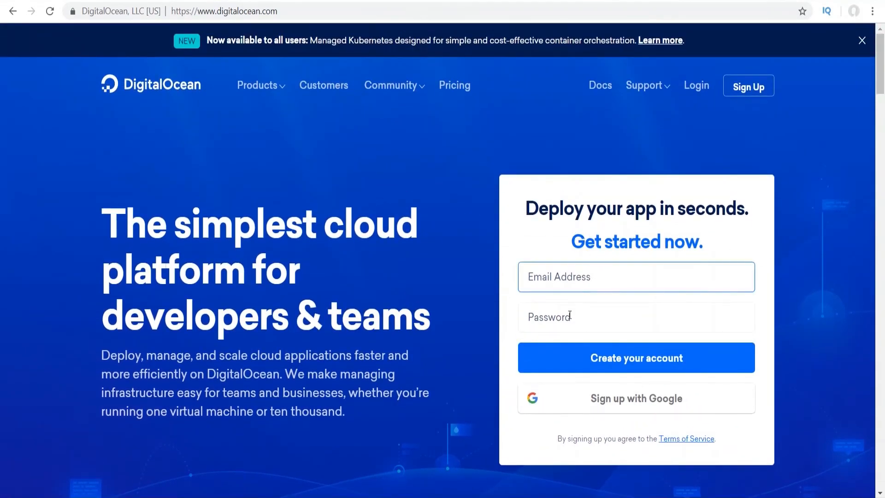
click(426, 237)
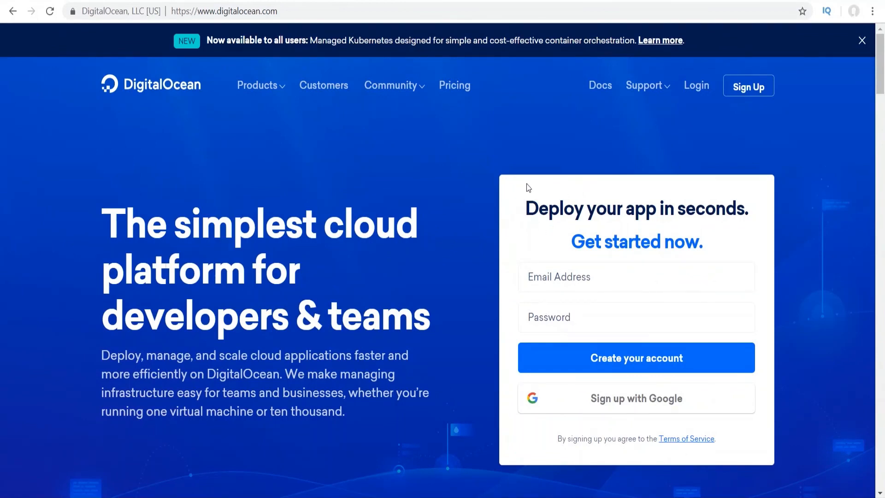